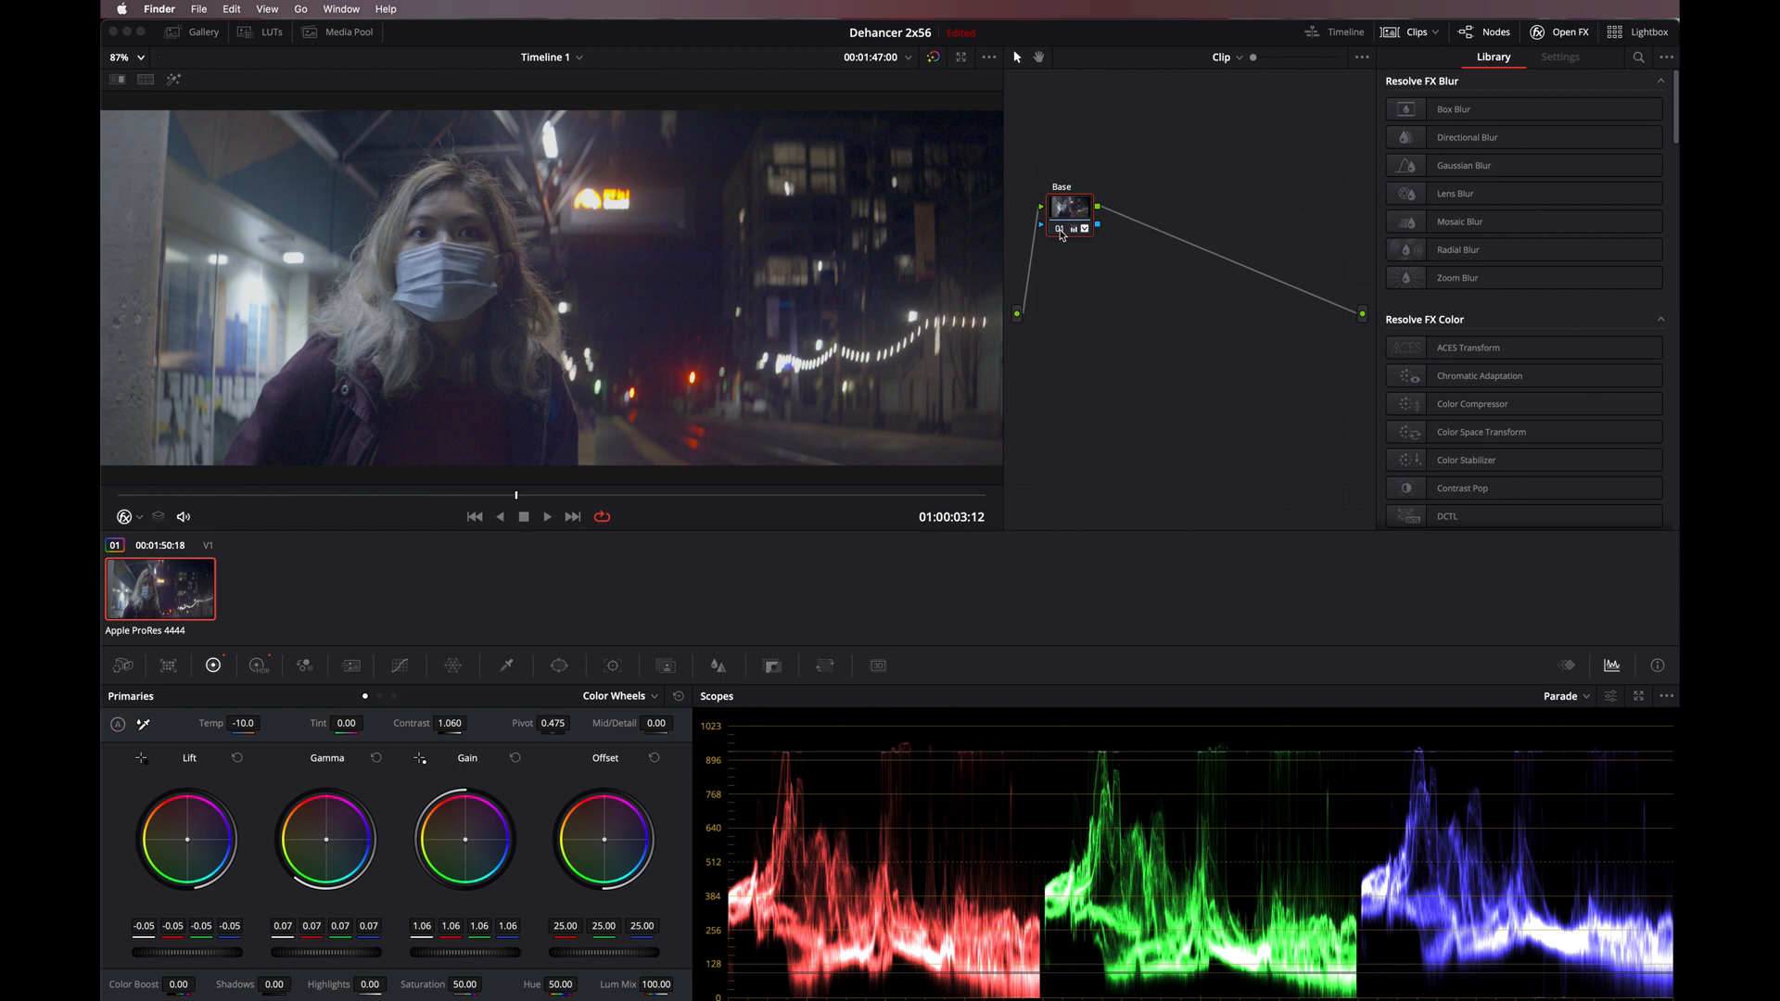
# Compare the image without and with the Base node's correction by disabling and re-enabling the node
pyautogui.click(1061, 234)
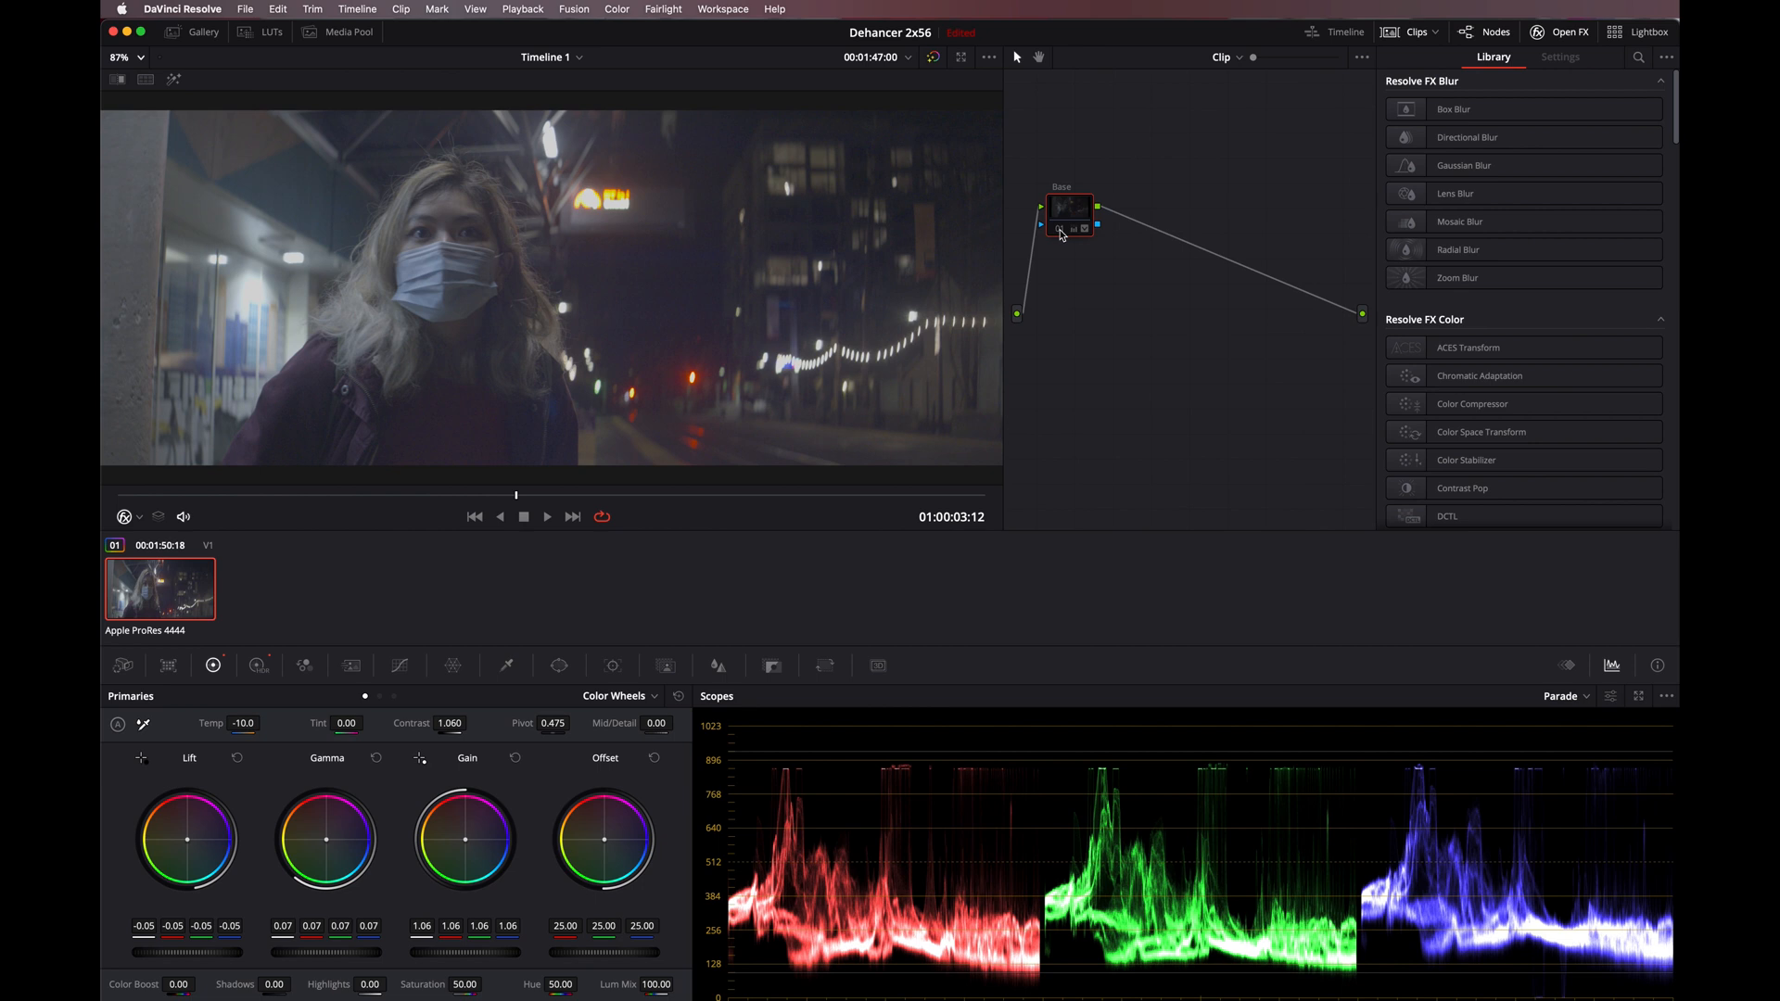
pyautogui.click(1061, 234)
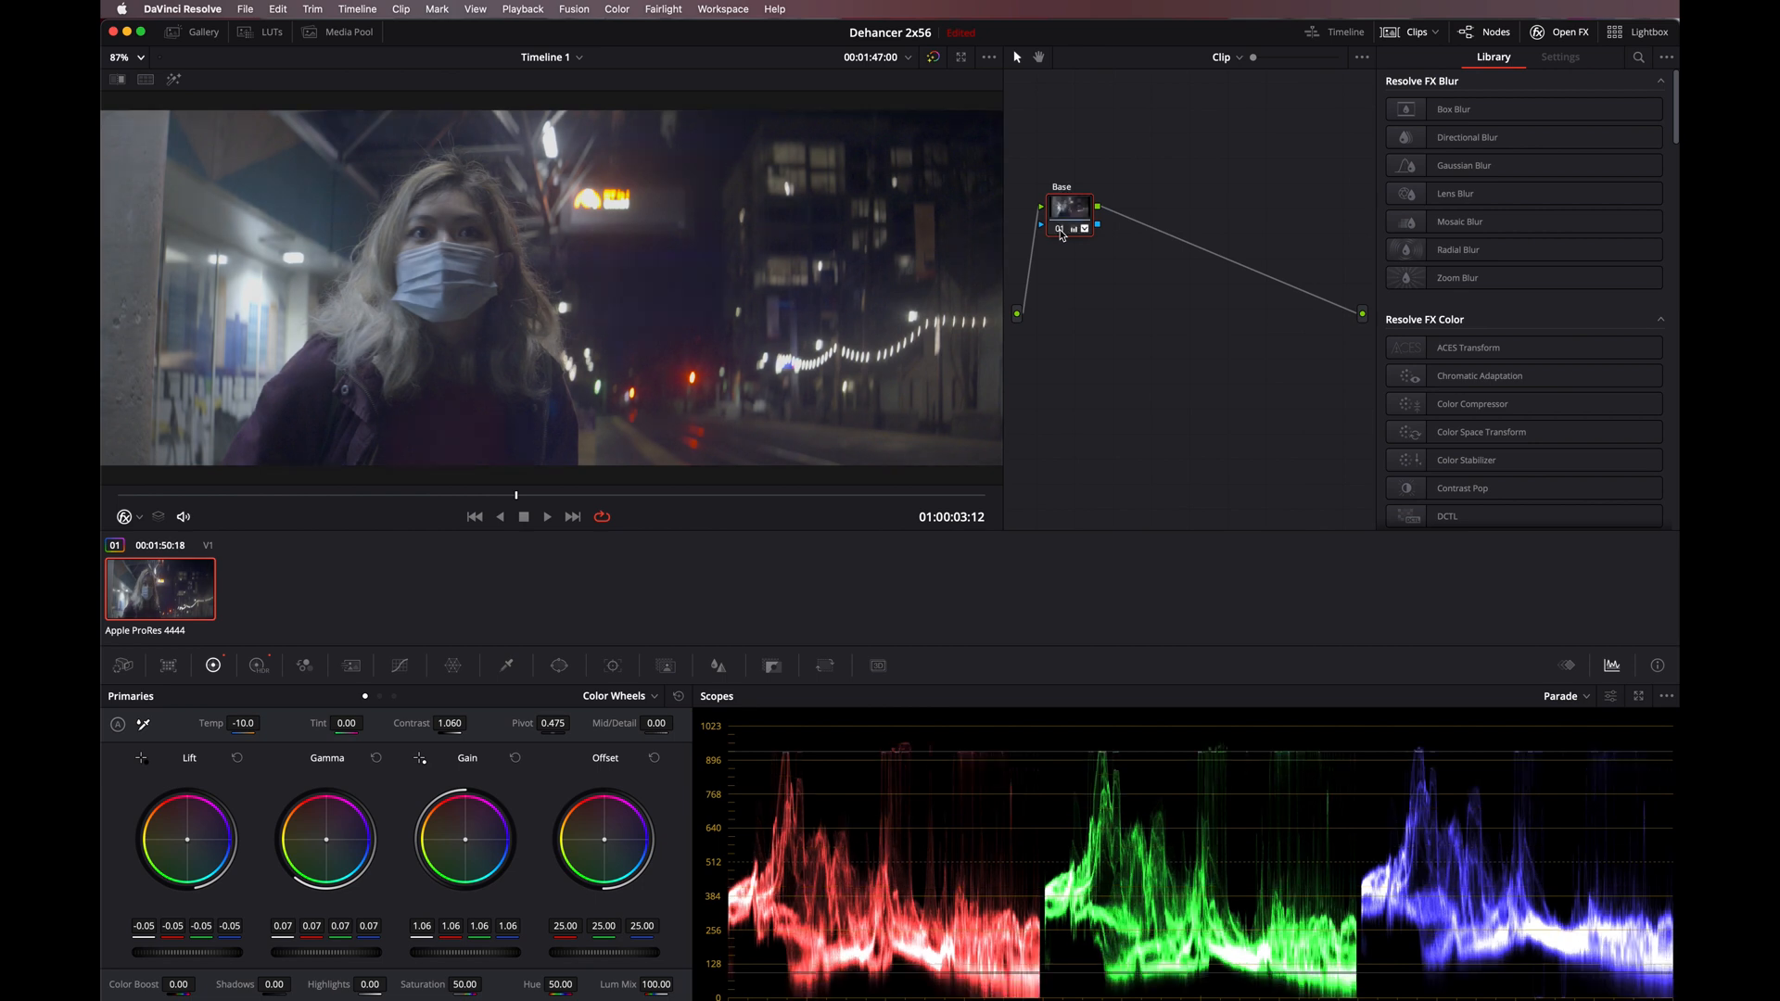
# Add a serial node after the Base node and apply the Dehancer Pro 3.4.1 effect to it
pyautogui.hotkey('alt', 's')
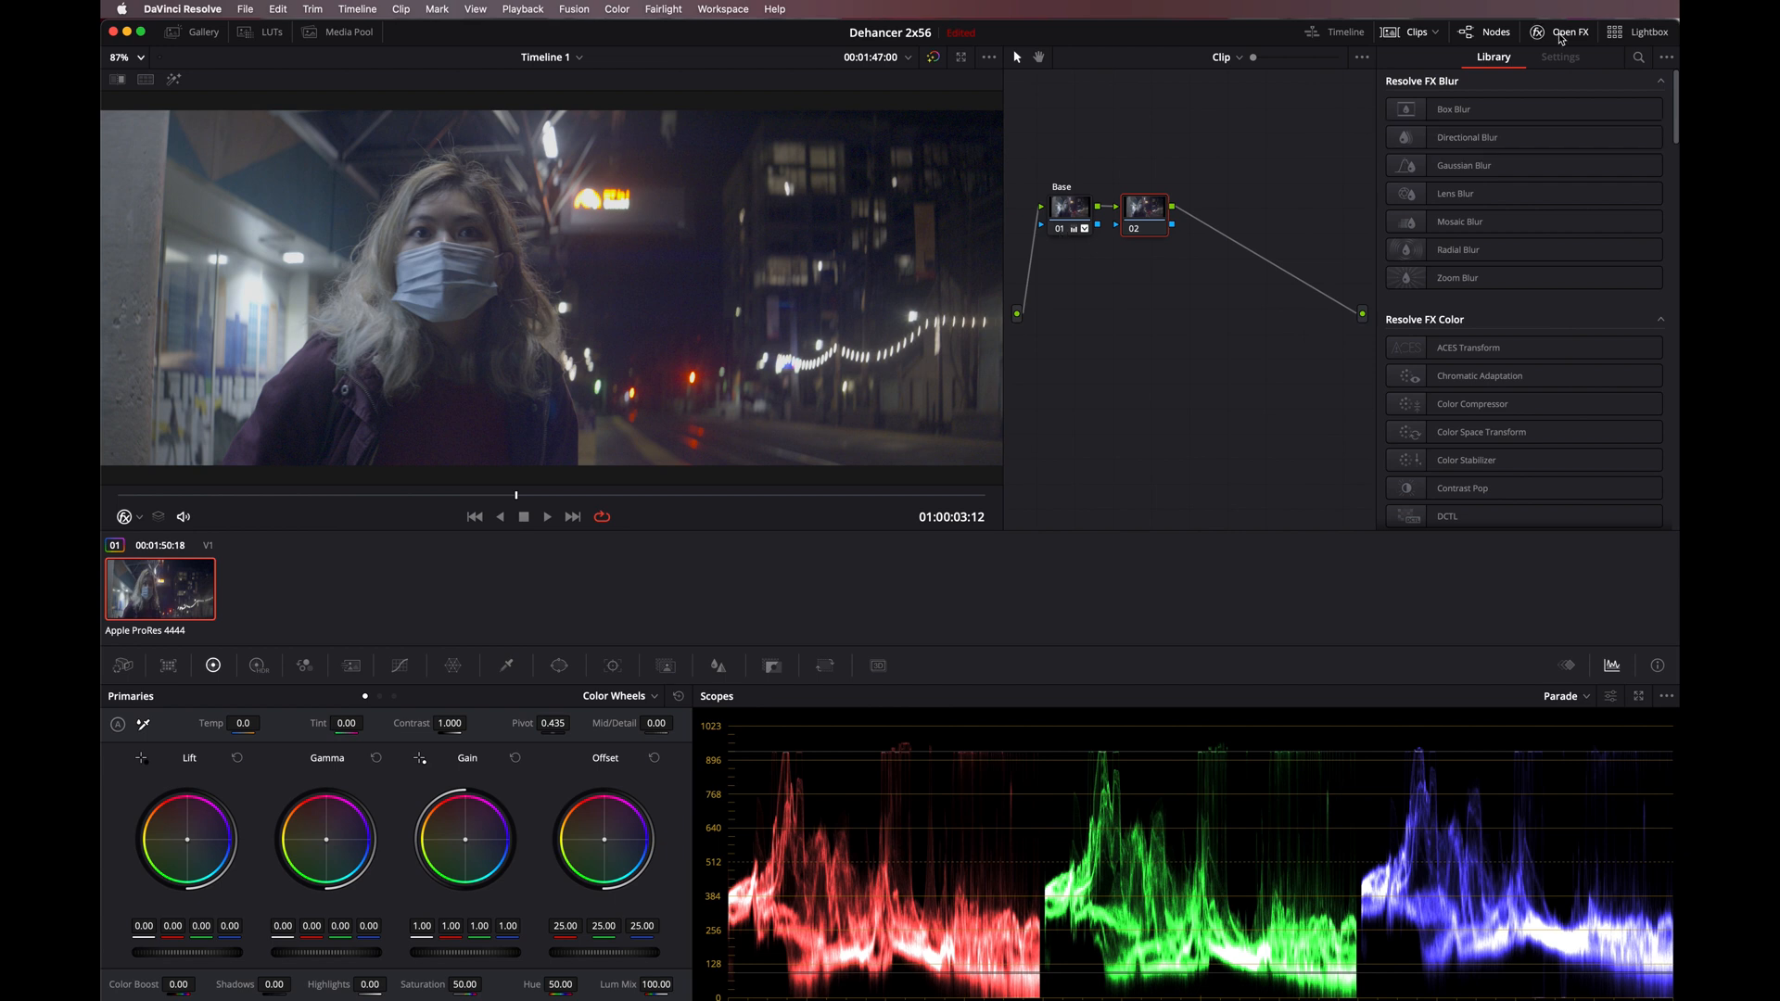
pyautogui.scroll(-10, 1558, 269)
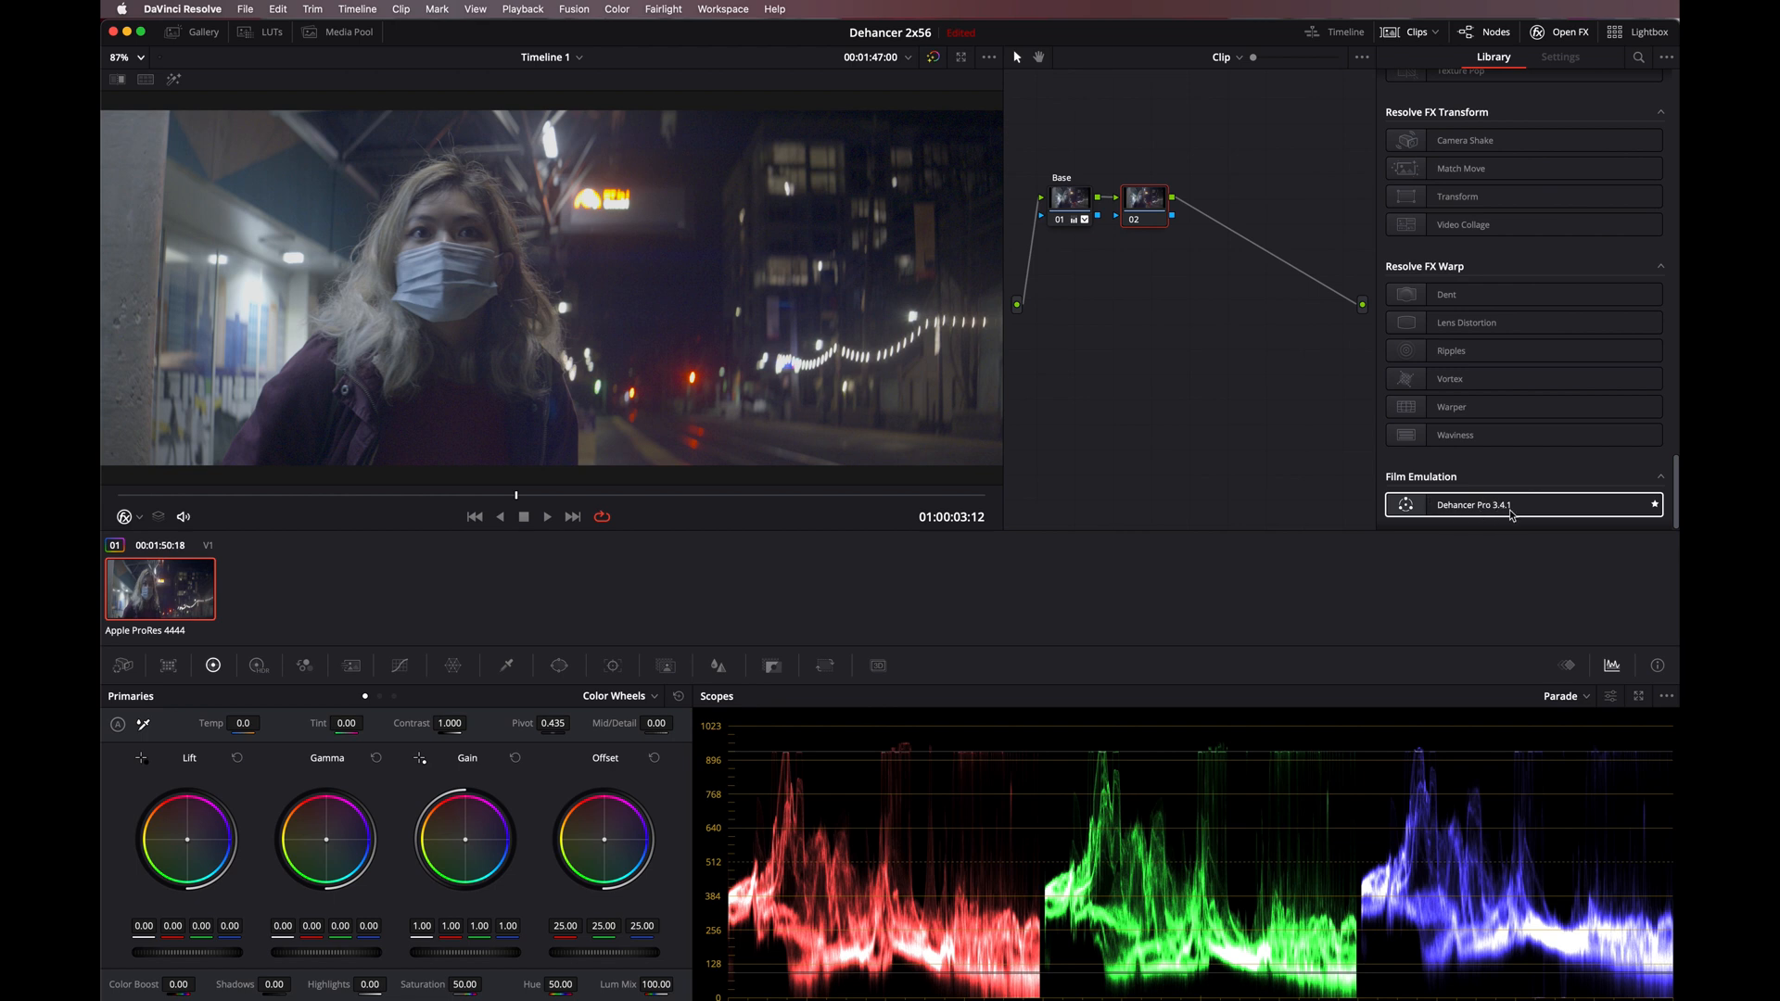
pyautogui.moveTo(1494, 516); pyautogui.dragTo(1152, 209)
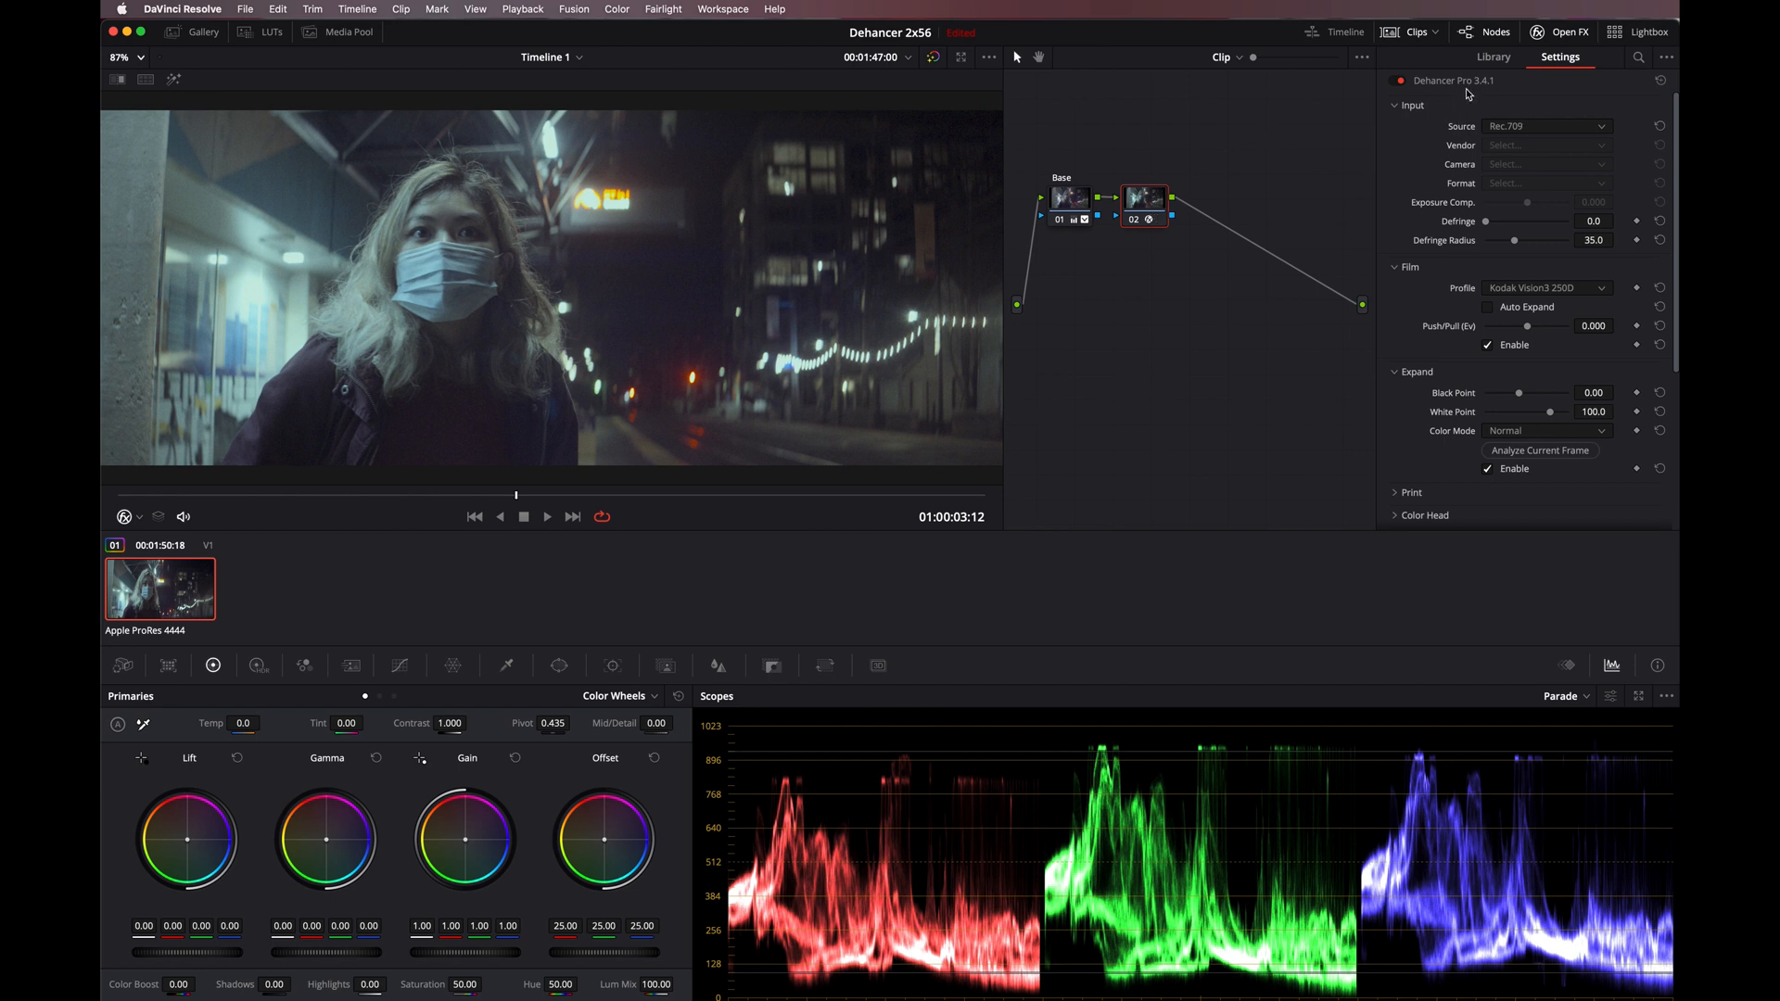
# Collapse the Input, Film and Expand sections in the Dehancer Pro settings
pyautogui.click(1396, 107)
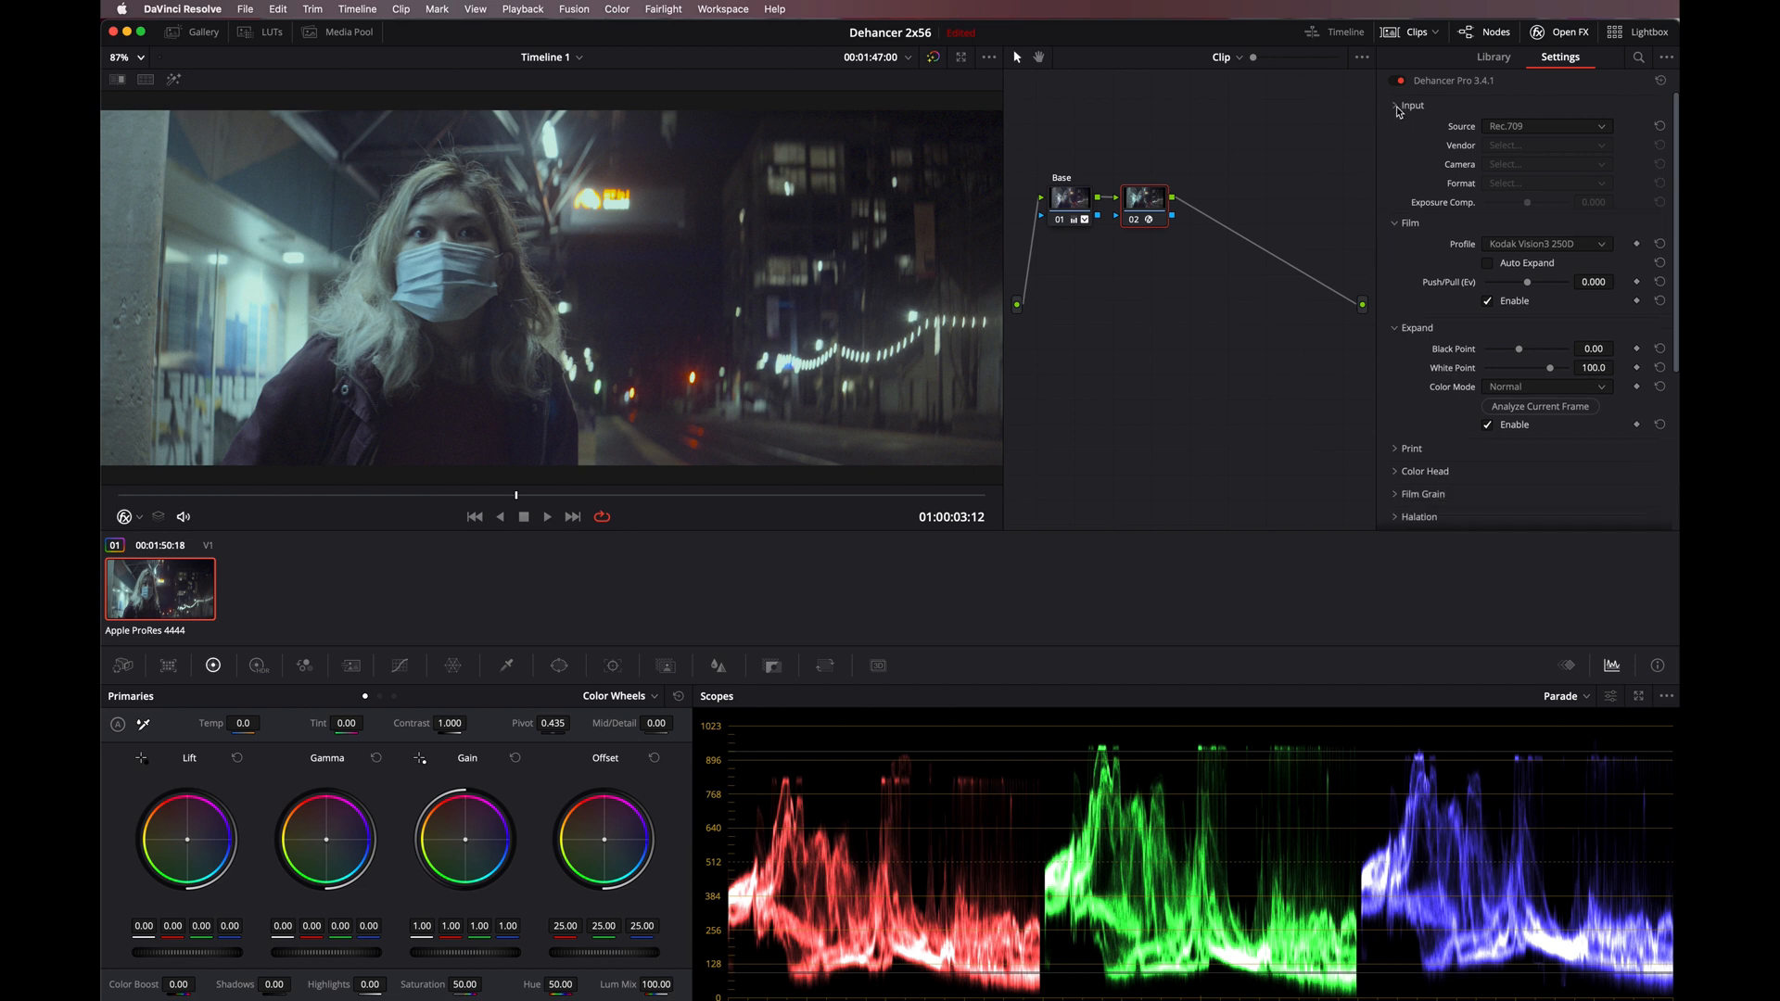
pyautogui.click(1396, 130)
pyautogui.click(1396, 158)
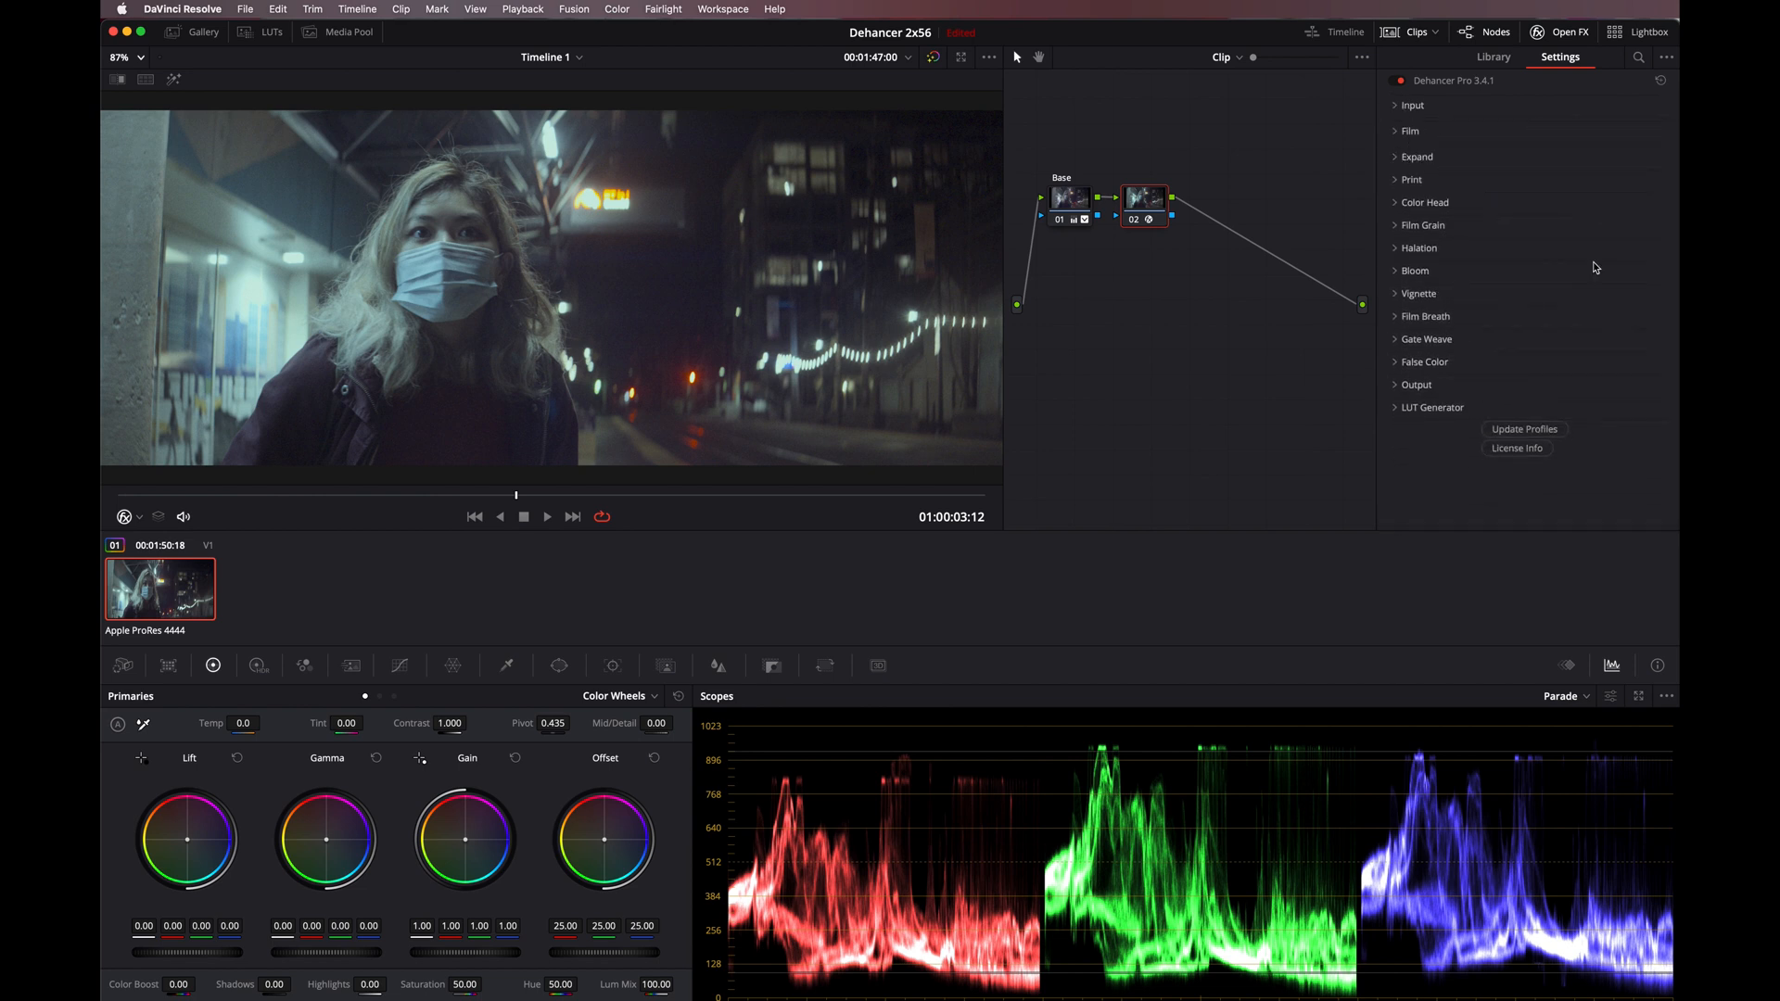
# Set Dehancer's input source to Choose Camera, with vendor Sony and camera Sony Alpha 7R III
pyautogui.click(1396, 108)
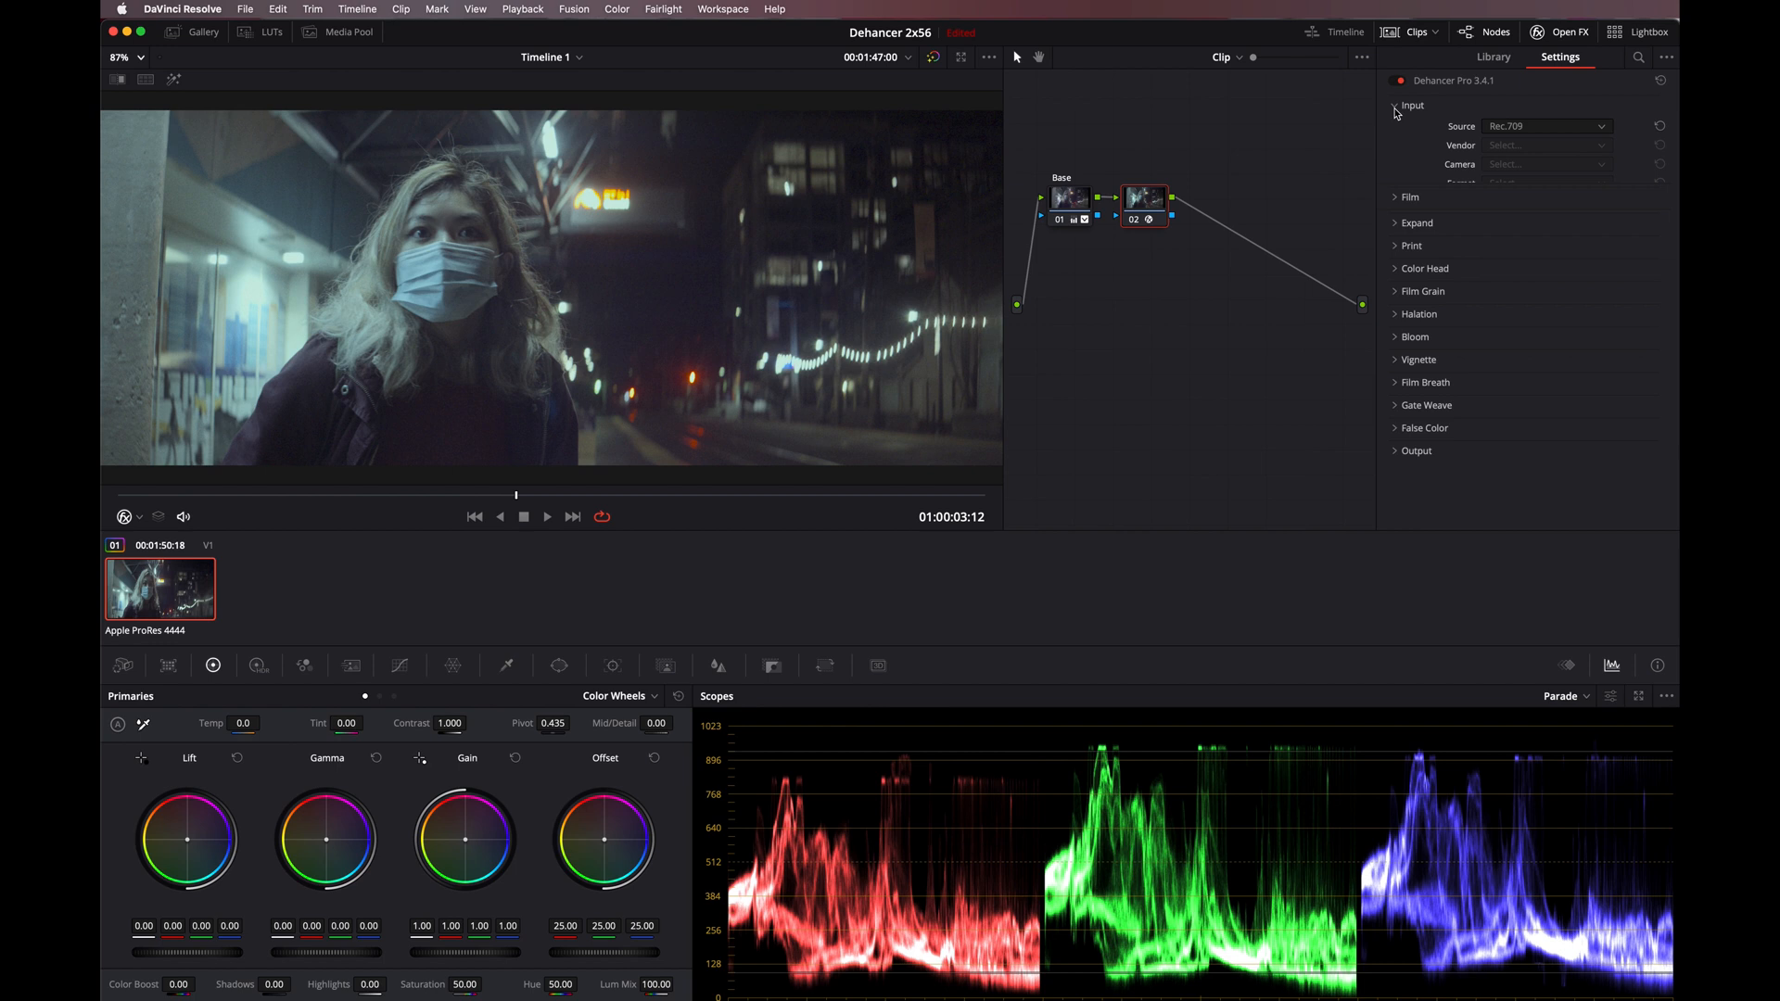
pyautogui.click(1566, 127)
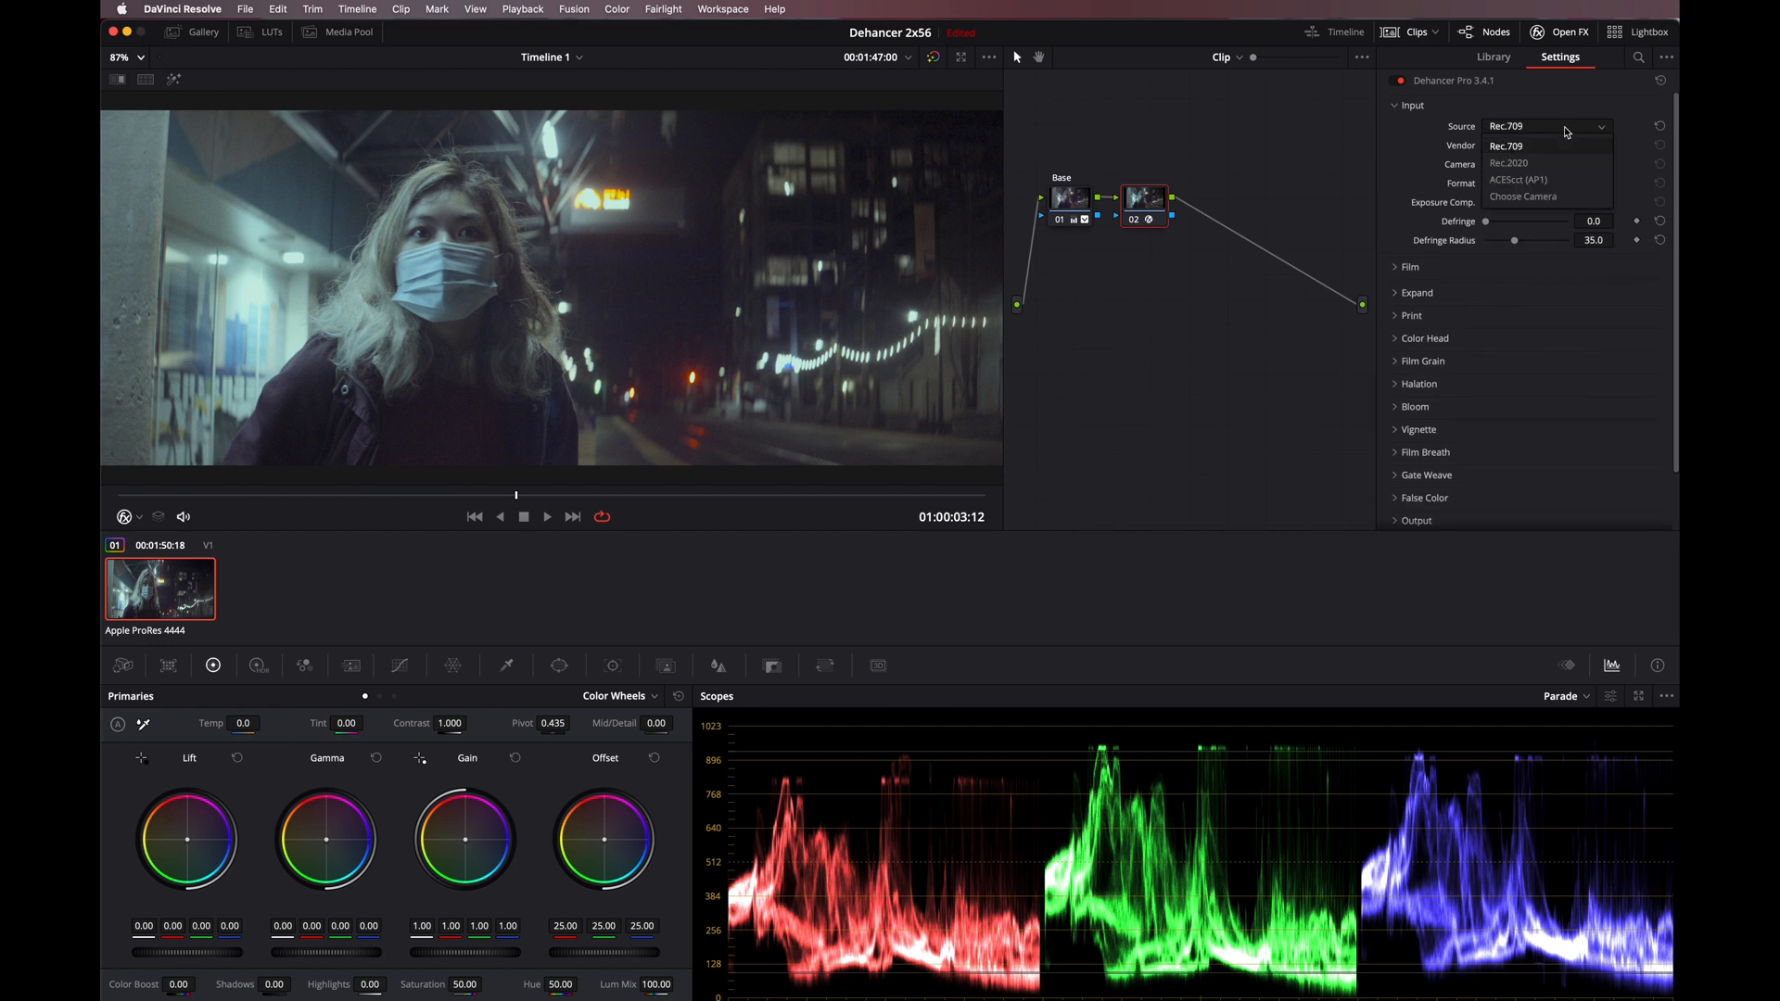
pyautogui.click(1534, 197)
pyautogui.click(1511, 148)
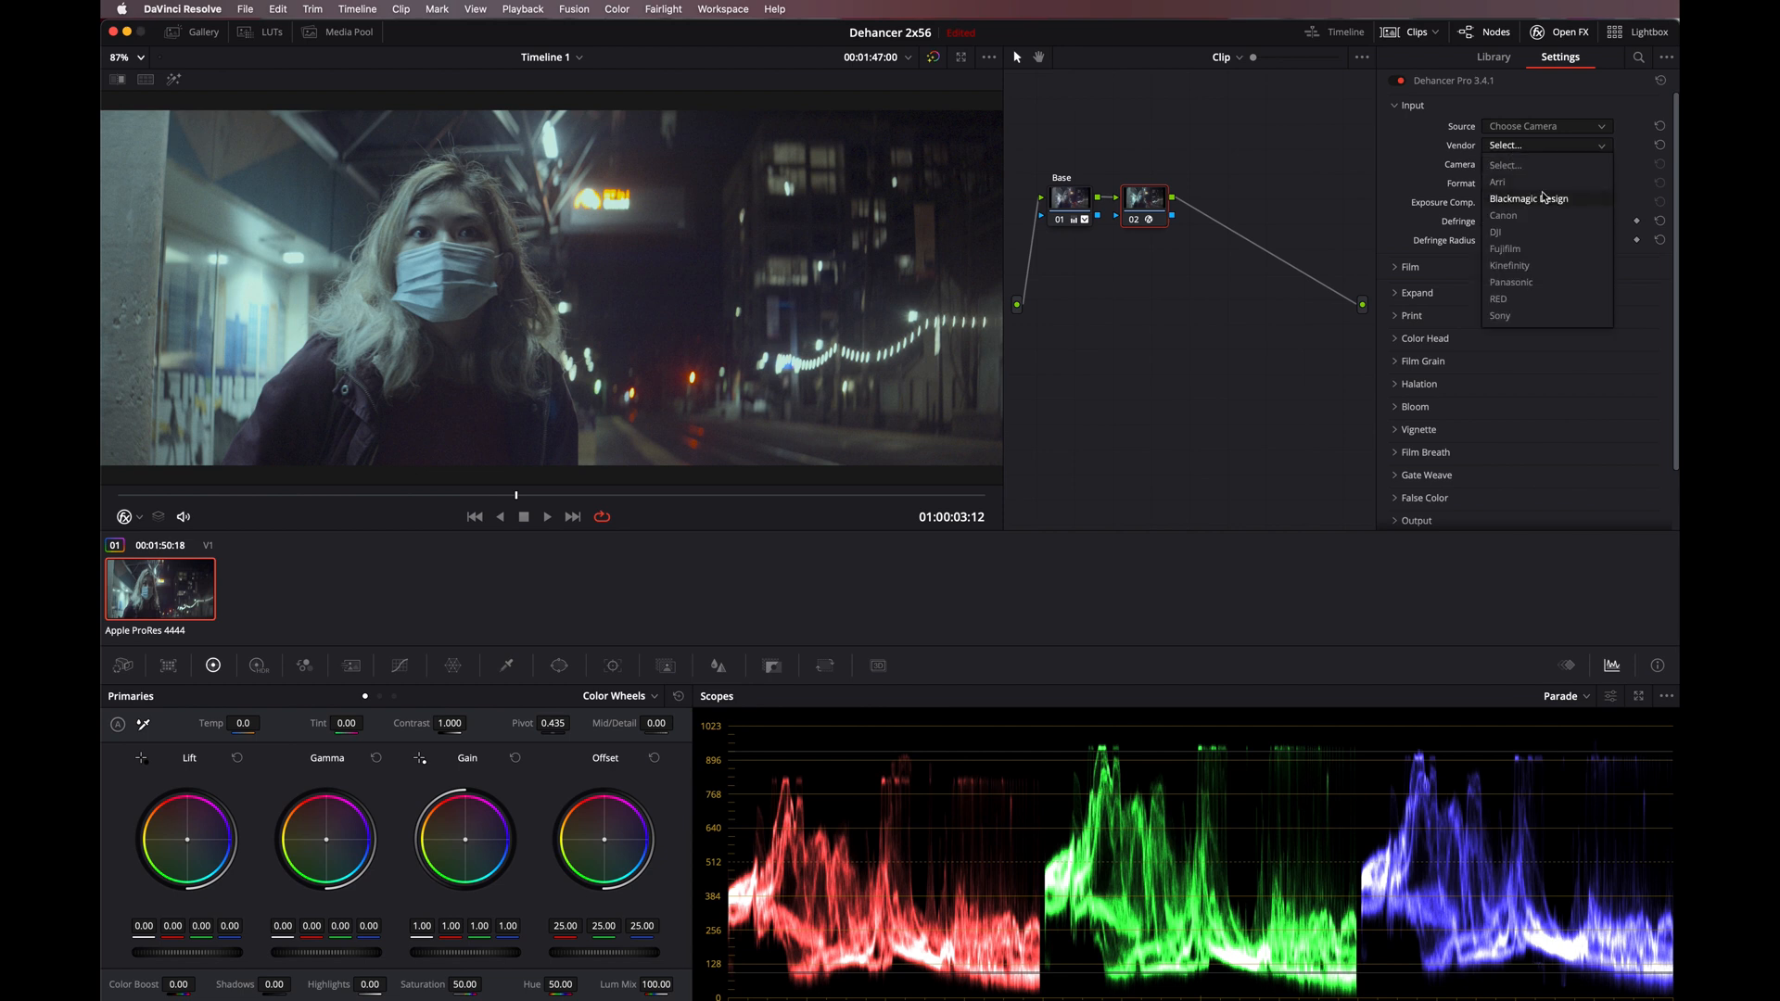
pyautogui.click(1520, 318)
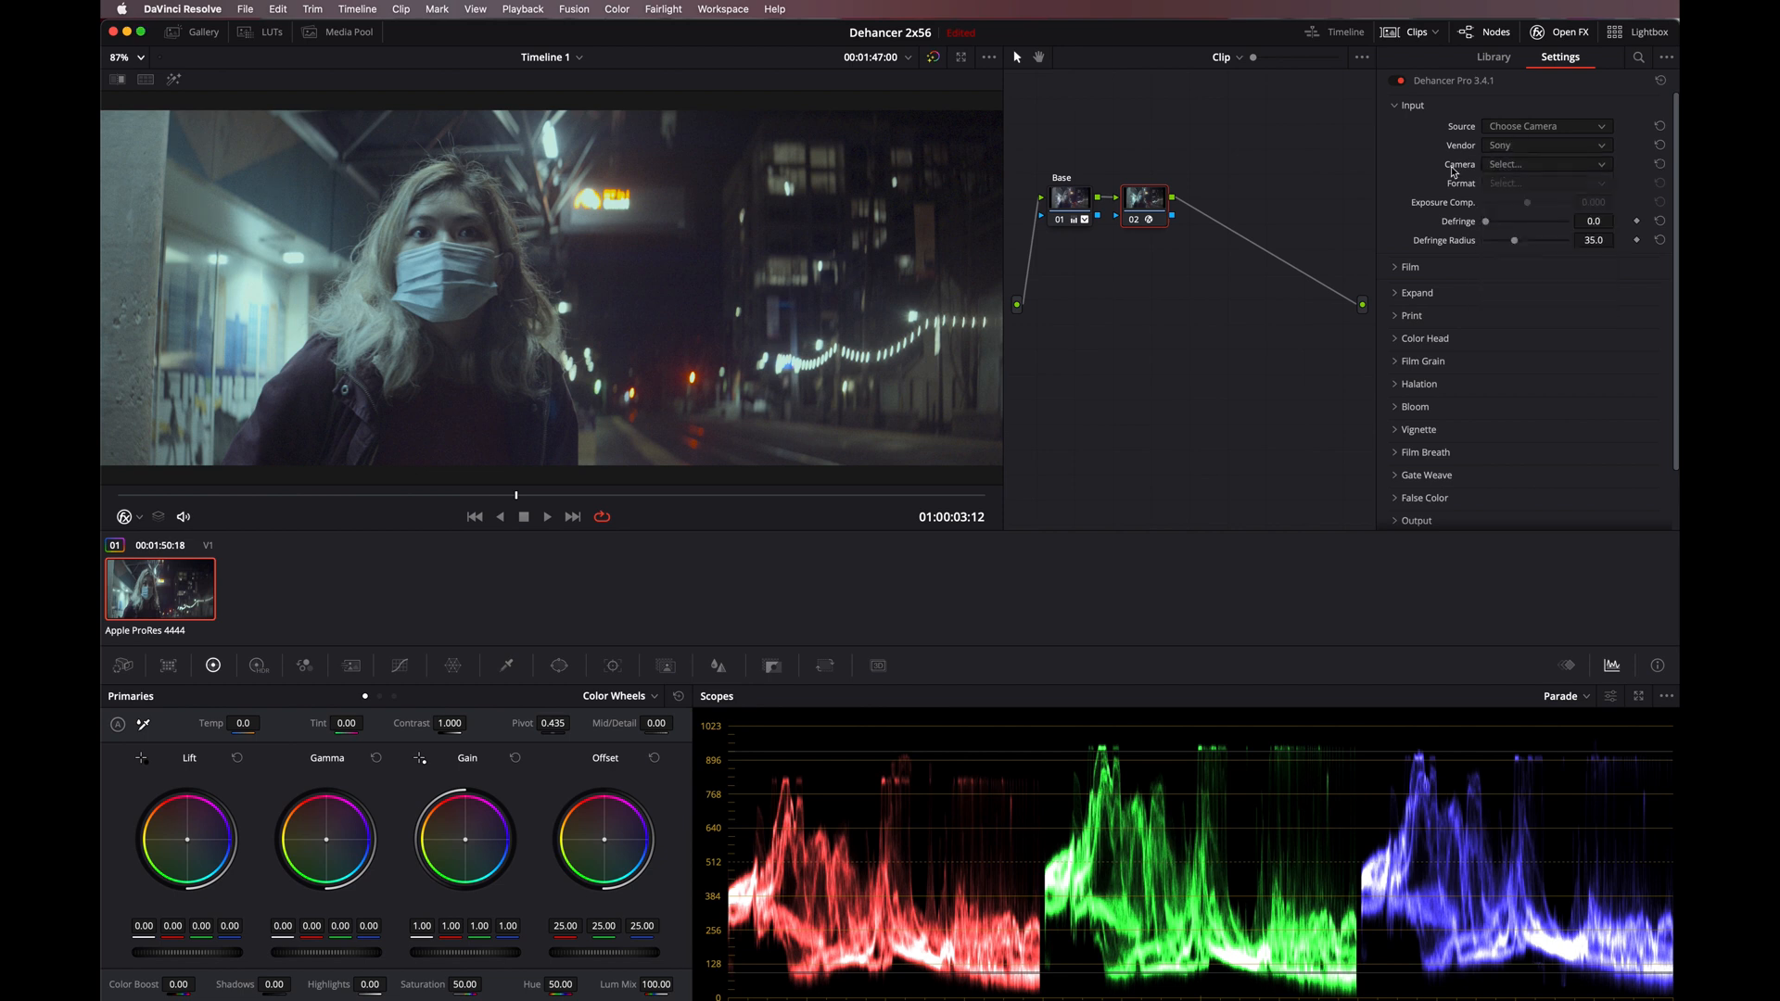
pyautogui.click(1499, 167)
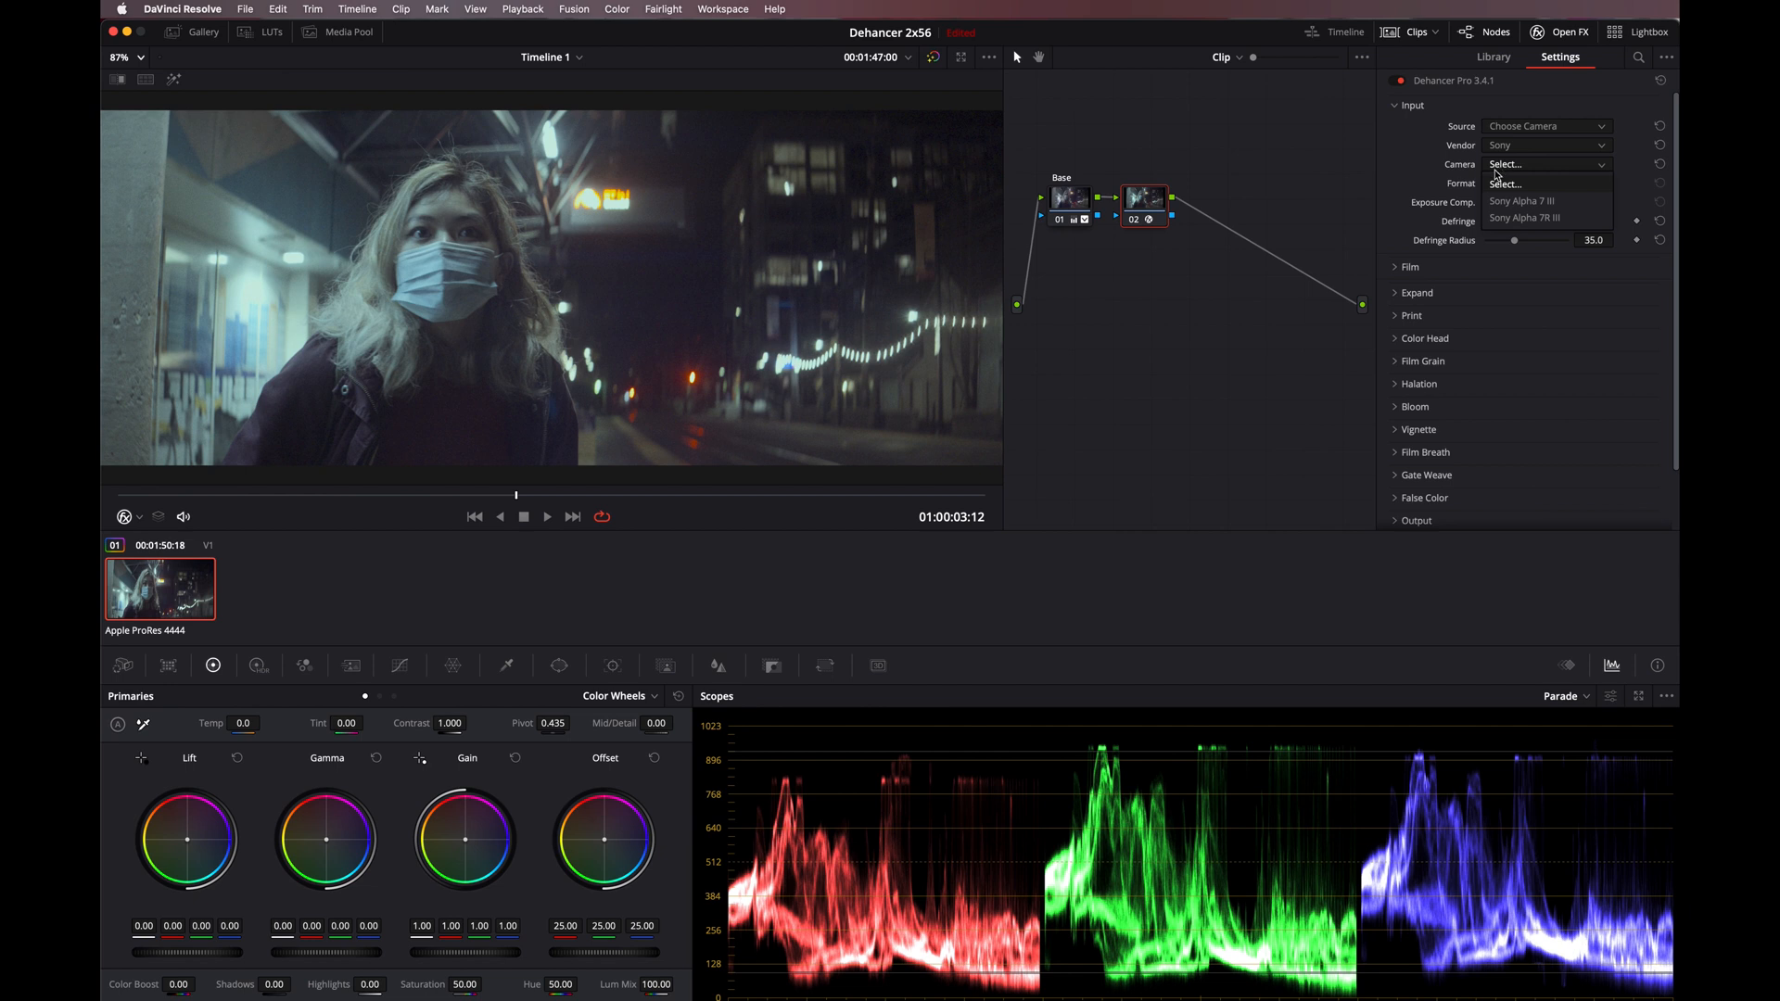
pyautogui.click(1550, 225)
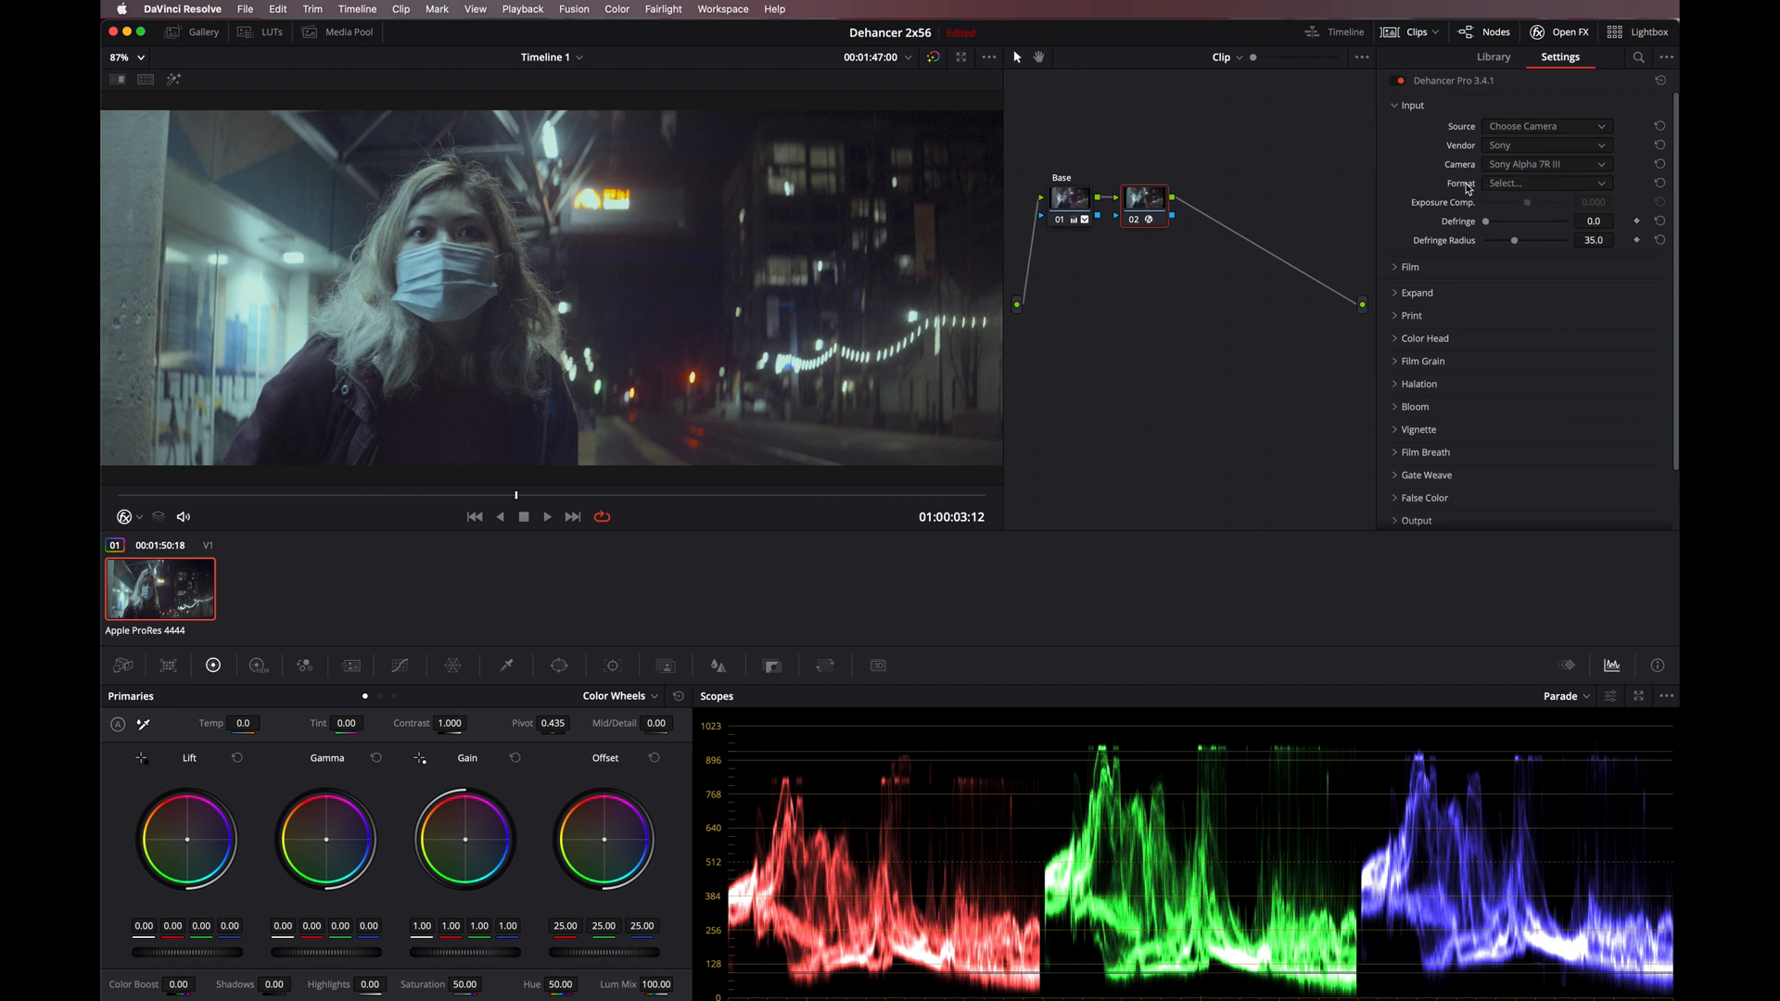
pyautogui.click(1508, 185)
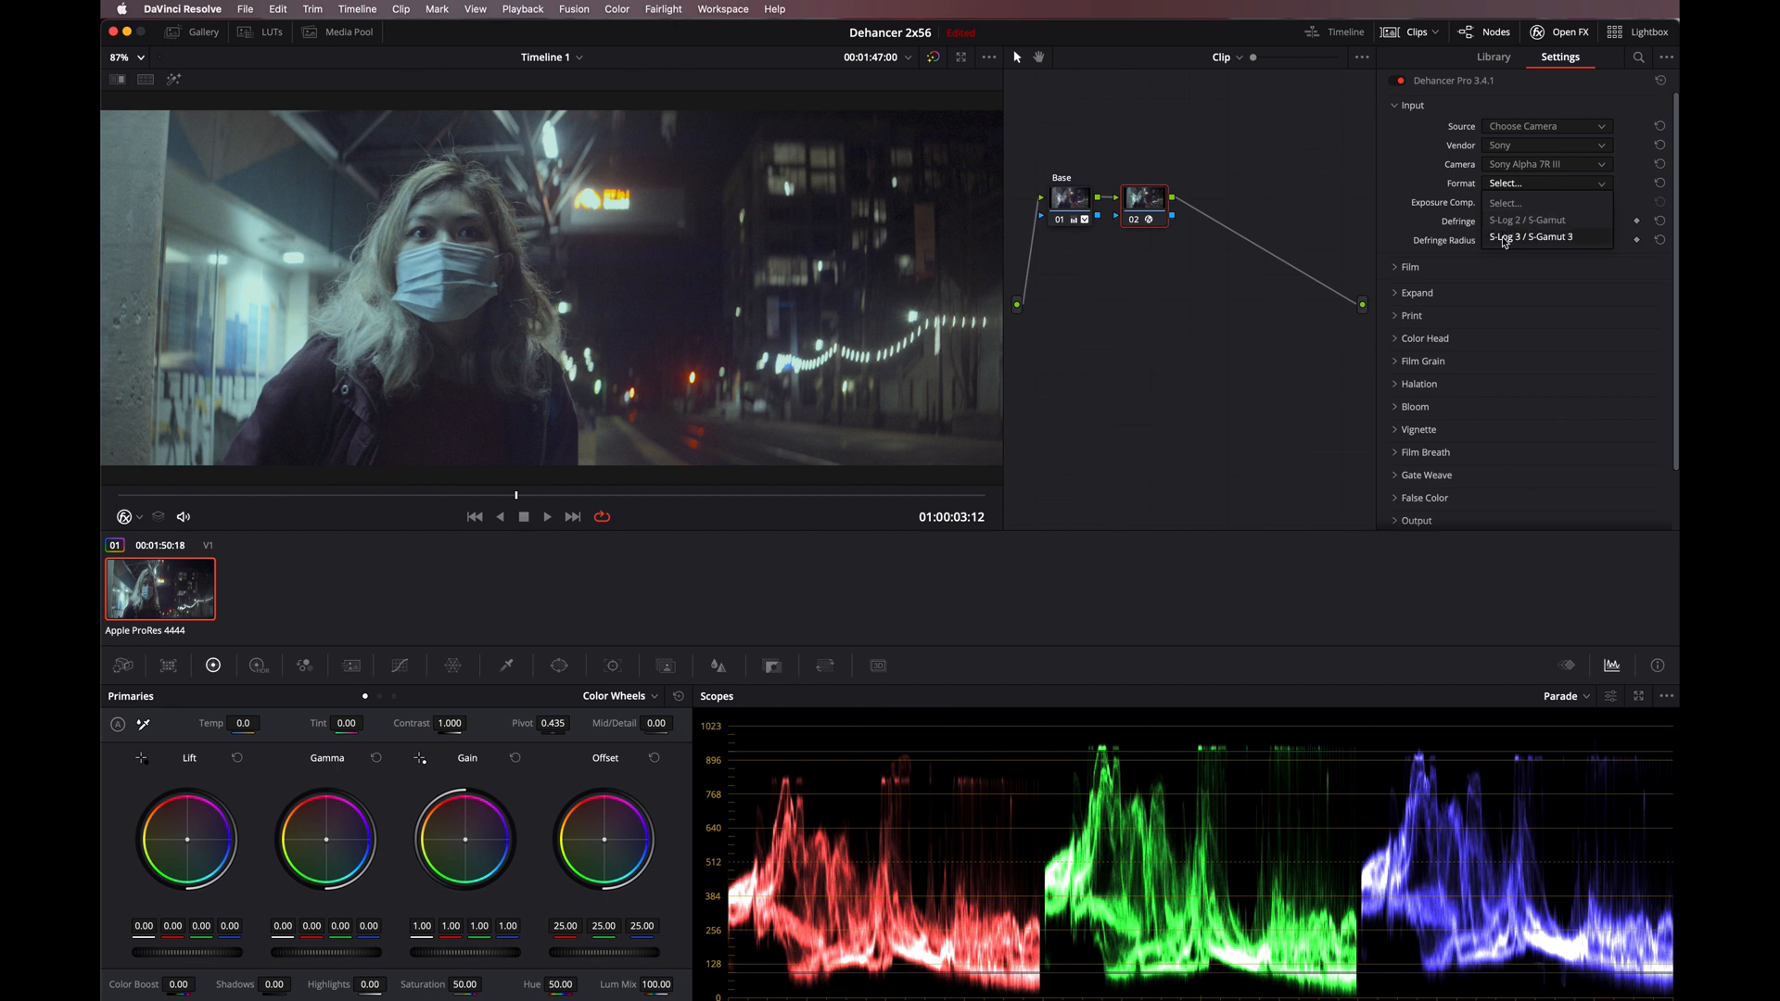
pyautogui.click(1488, 172)
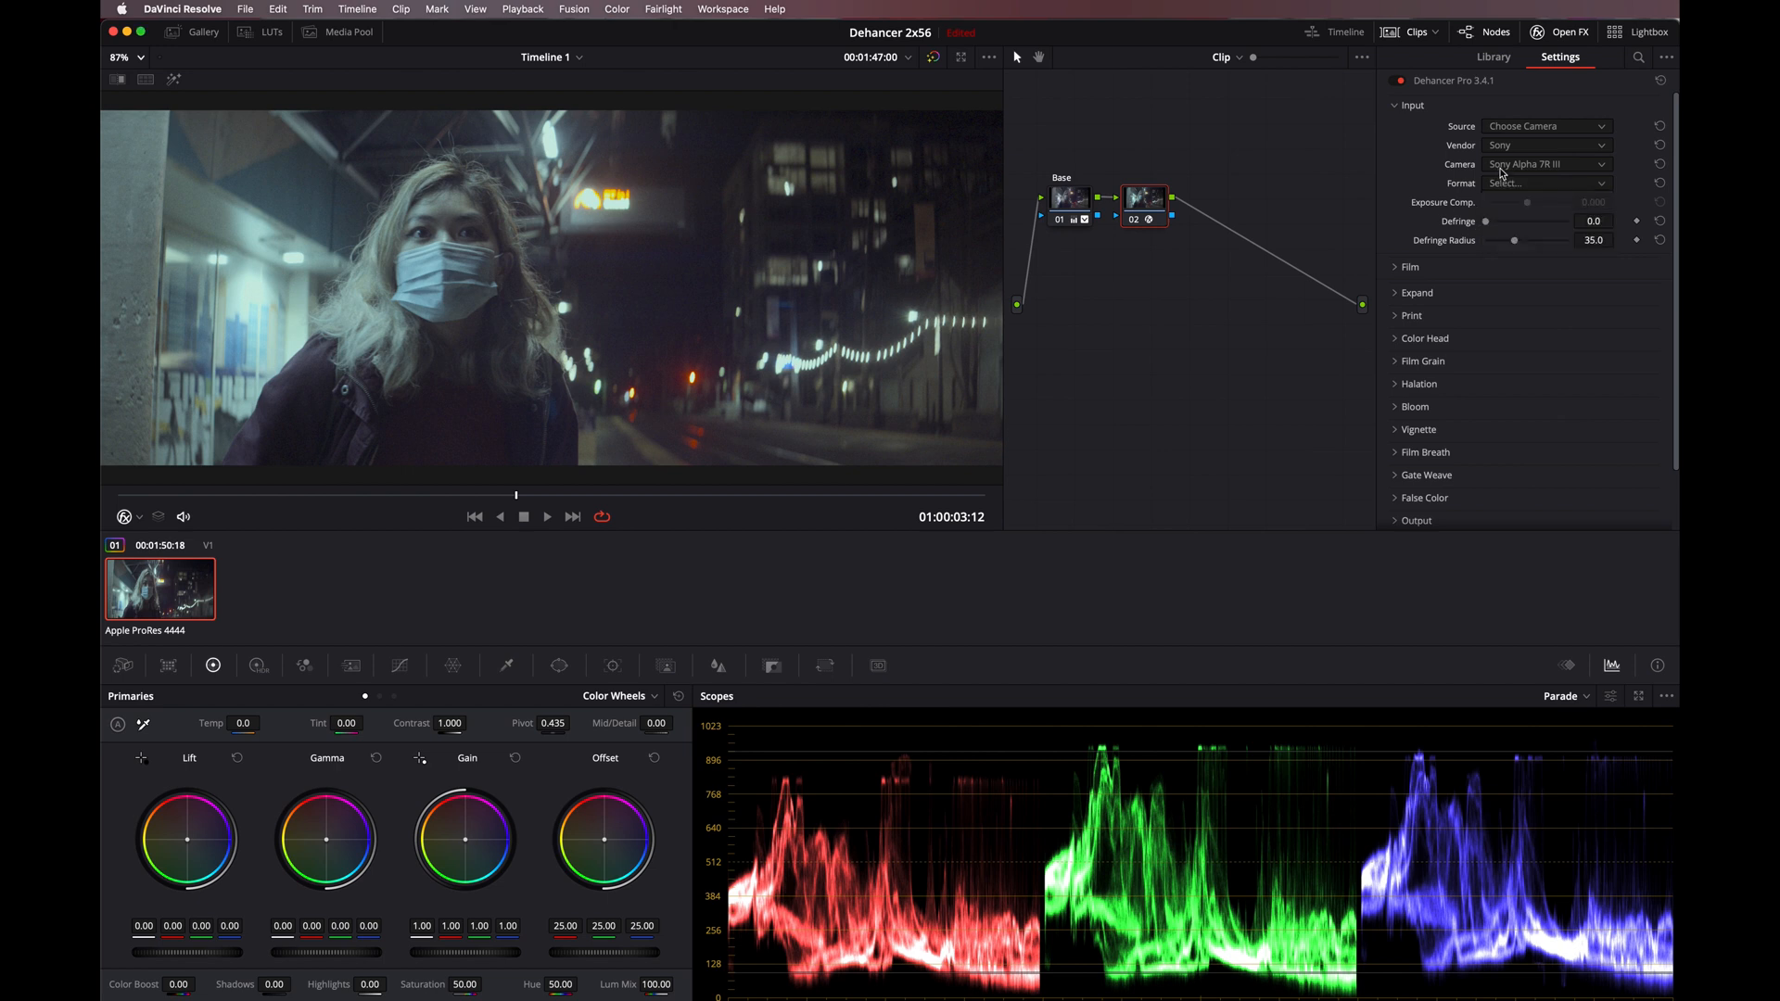
# Try the Sony Alpha 7 III as the input camera and look through its format options
pyautogui.click(1502, 166)
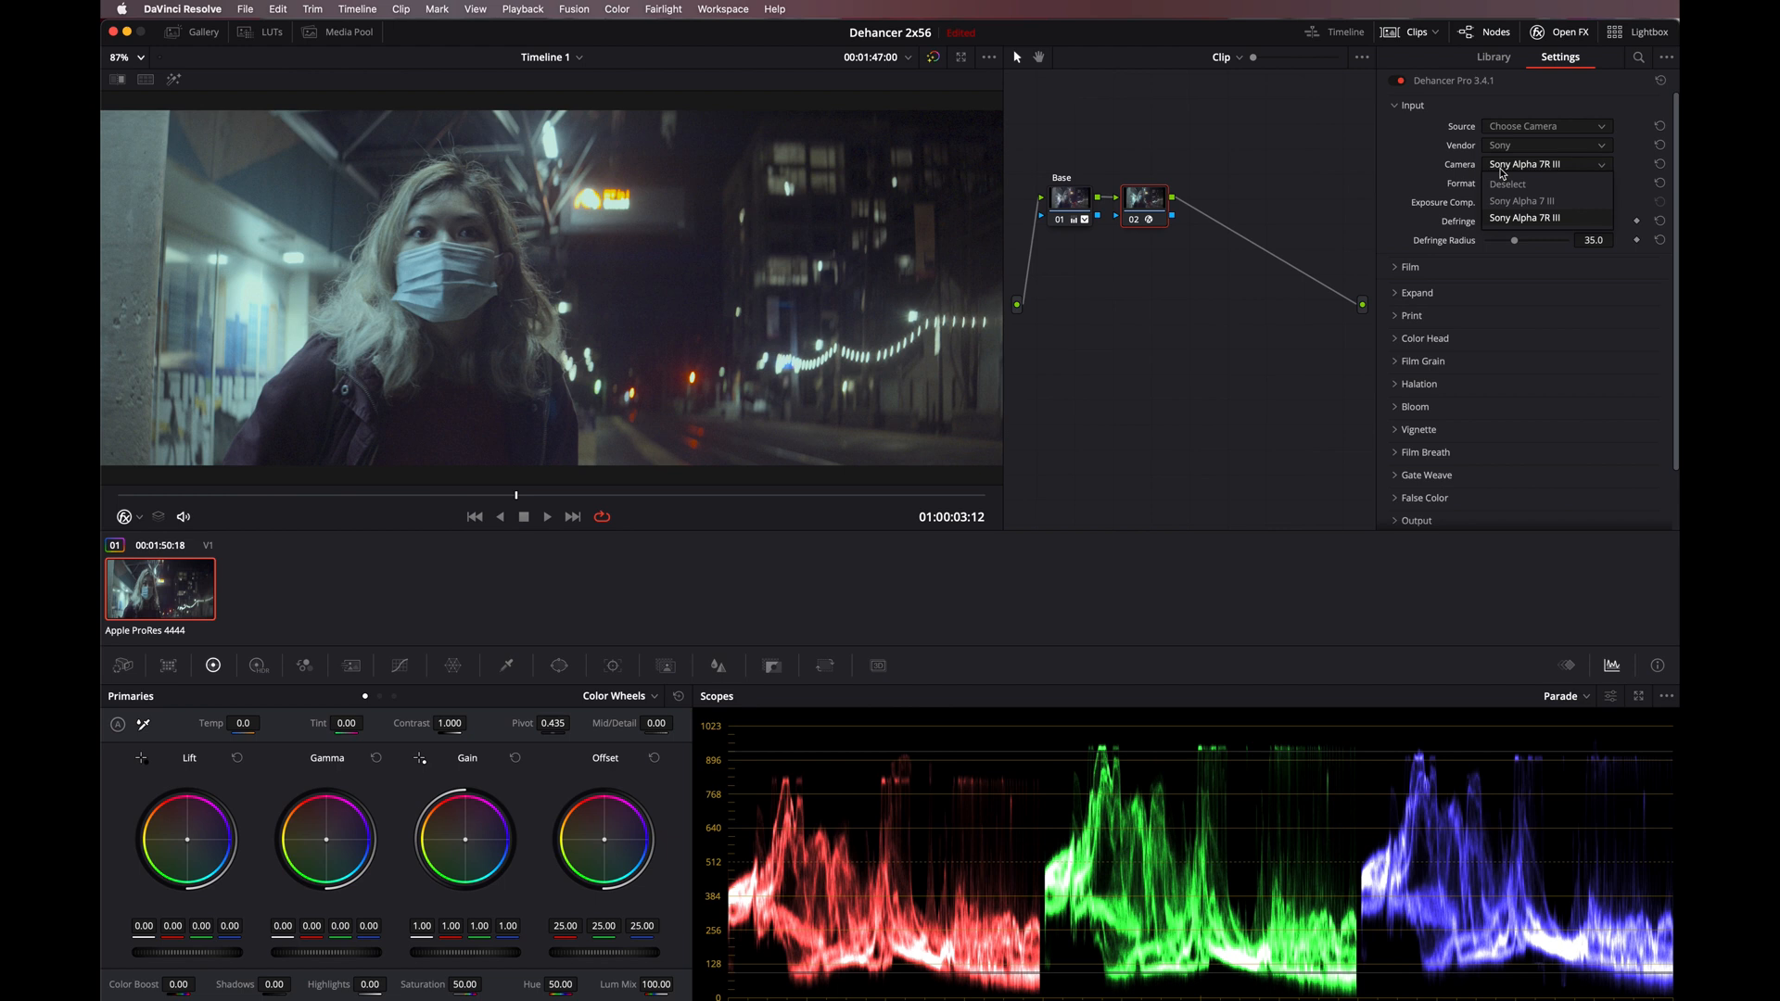
pyautogui.click(1544, 204)
pyautogui.click(1505, 186)
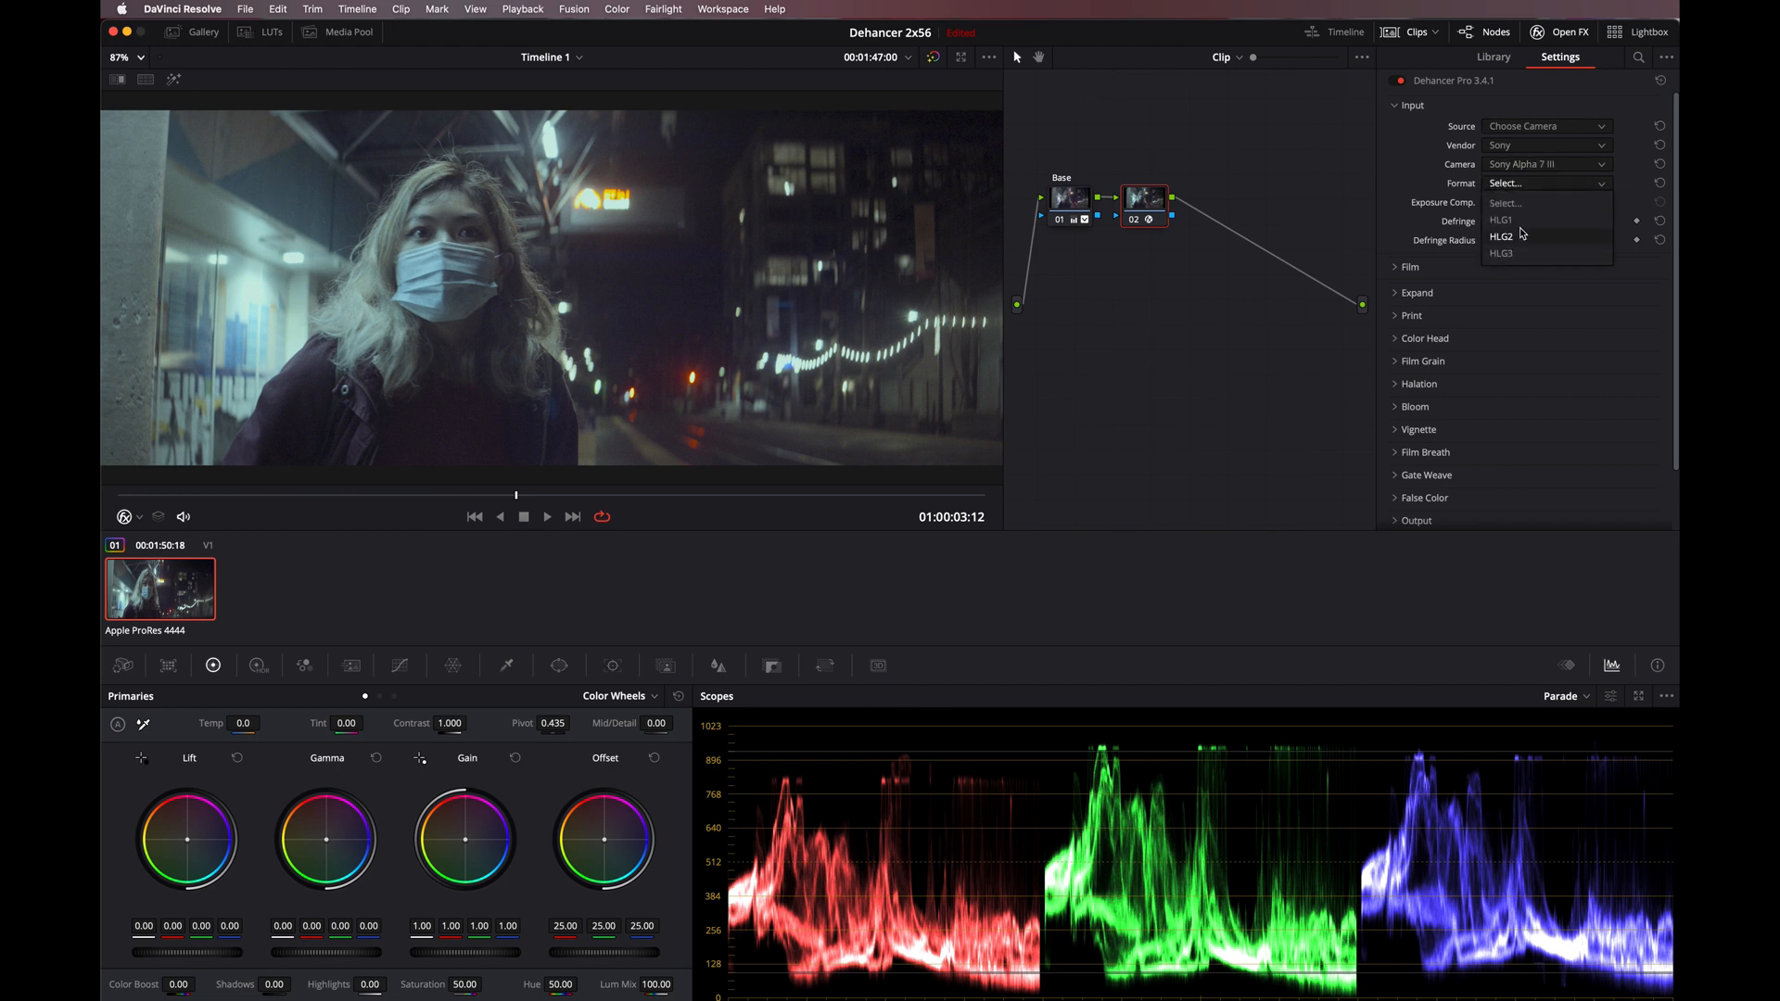
pyautogui.click(1509, 254)
# Set the input camera to Sony Alpha 7R III and the format to S-Log 3 / S-Gamut 3
pyautogui.click(1519, 167)
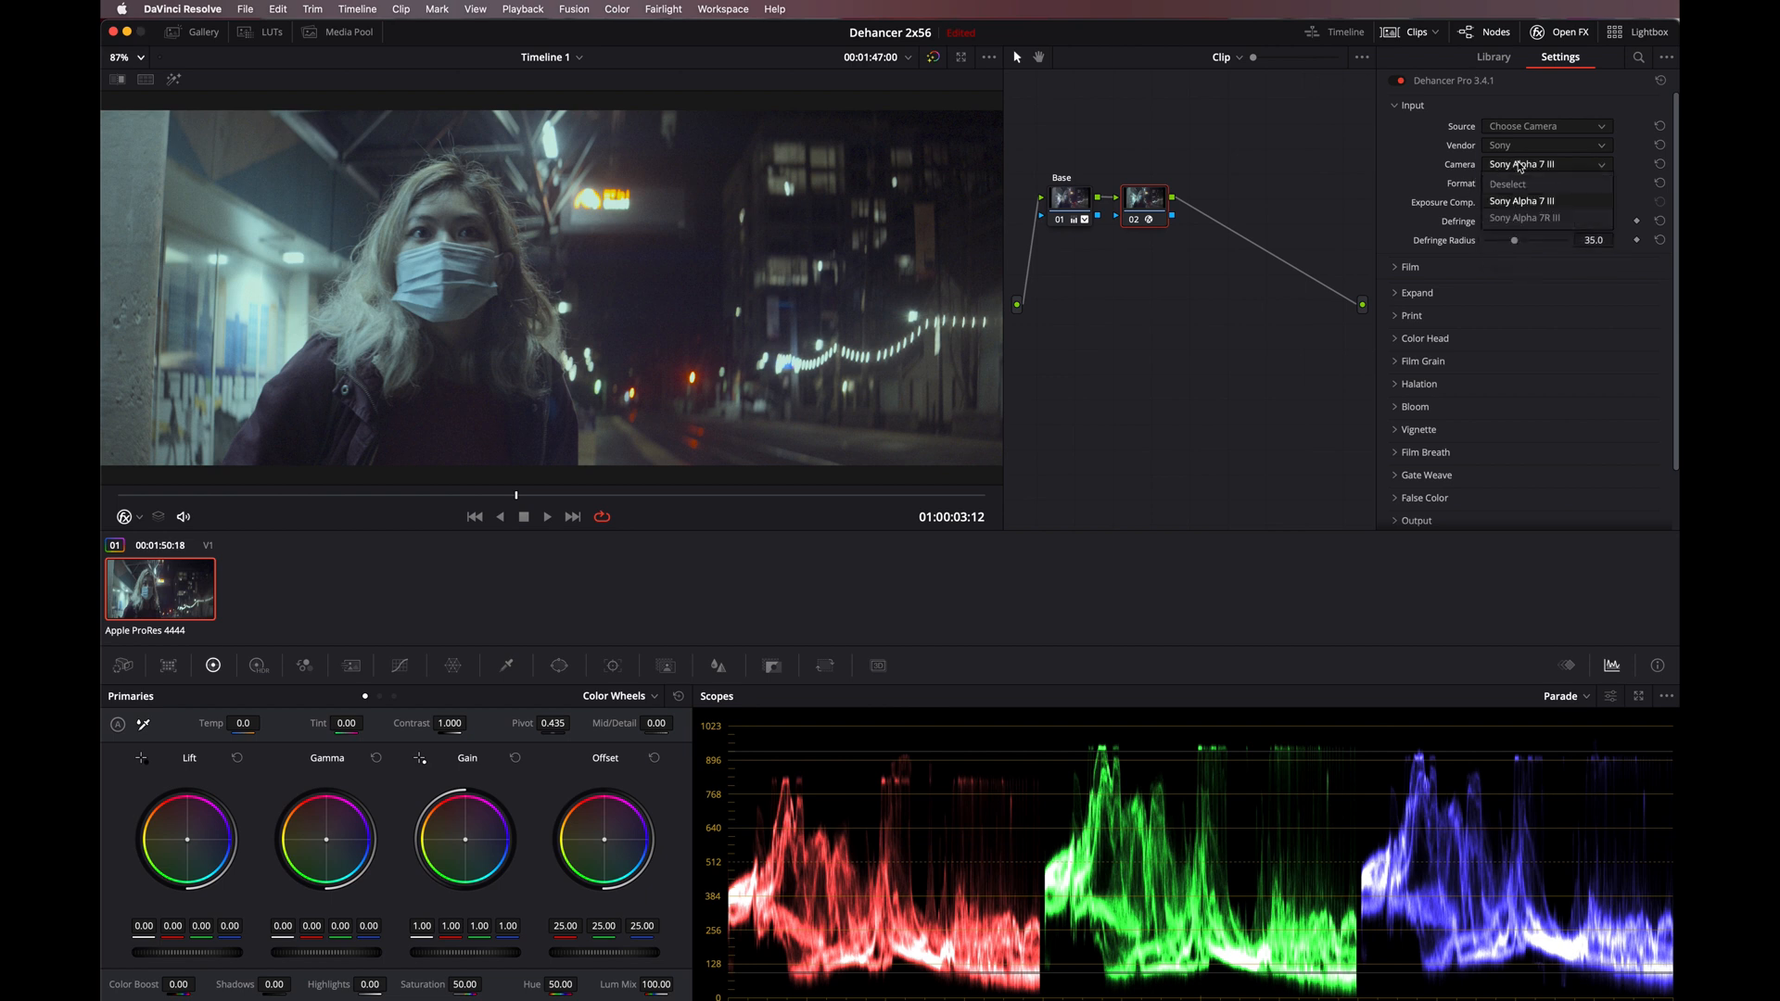
pyautogui.click(1553, 220)
pyautogui.click(1511, 185)
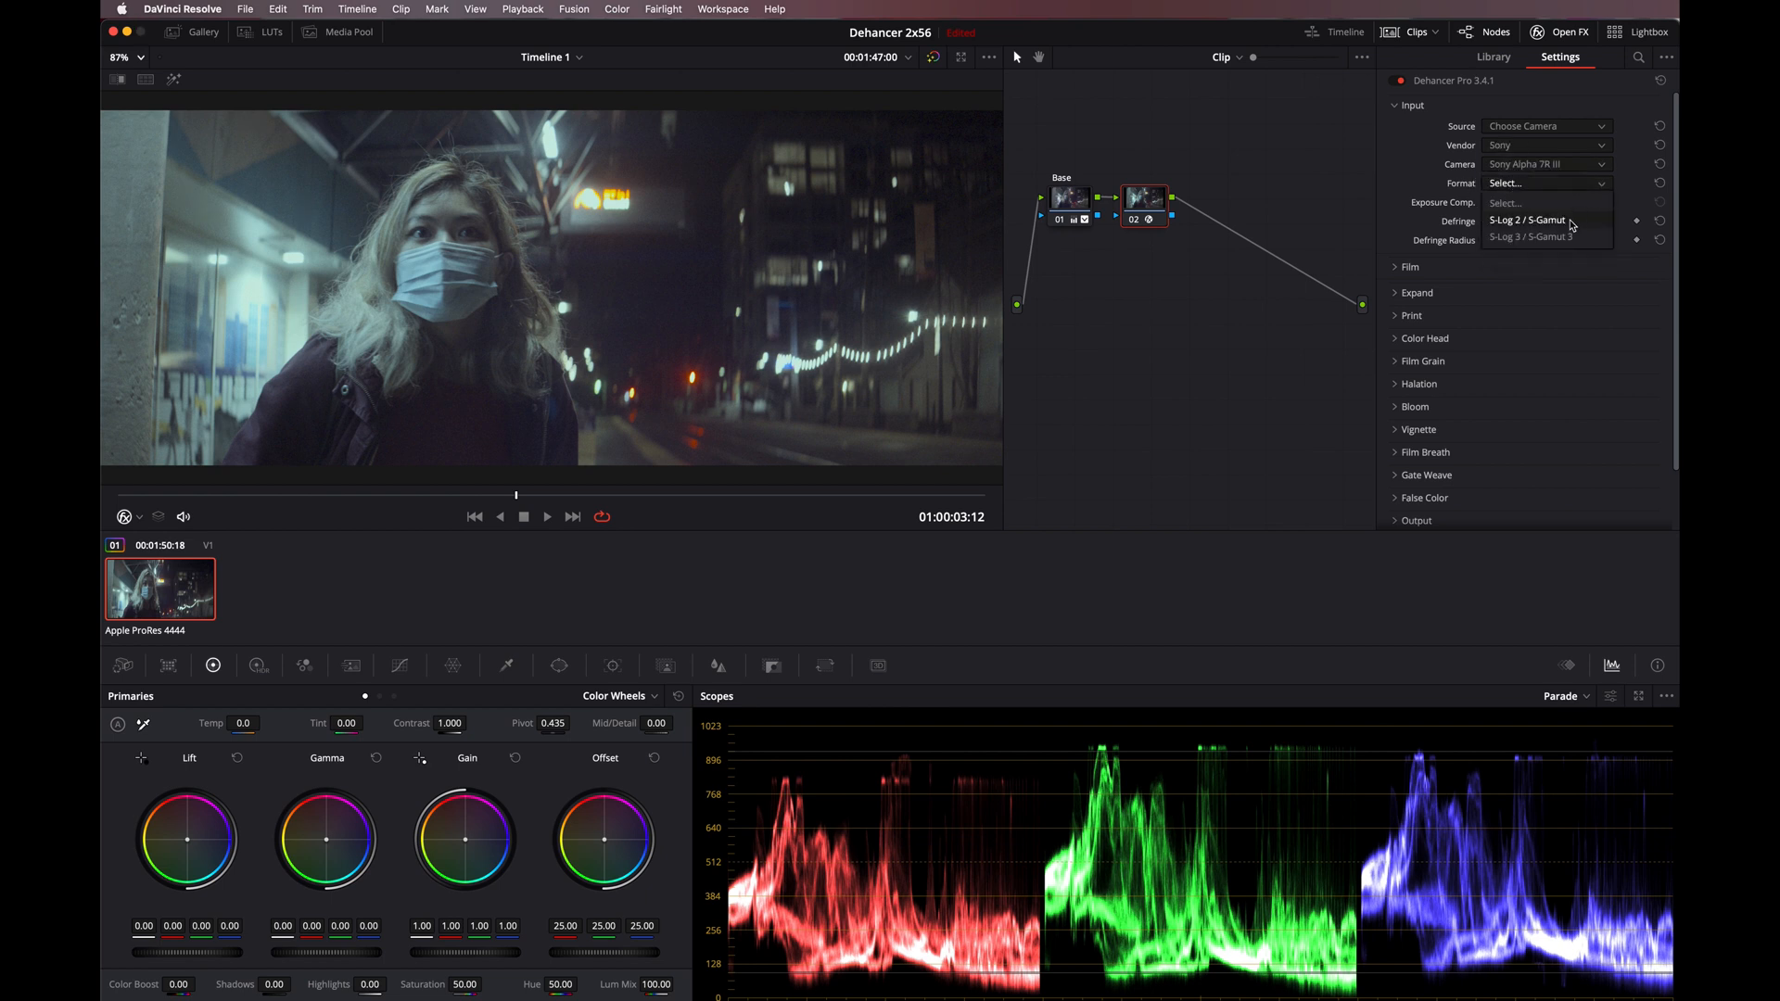
pyautogui.click(1528, 237)
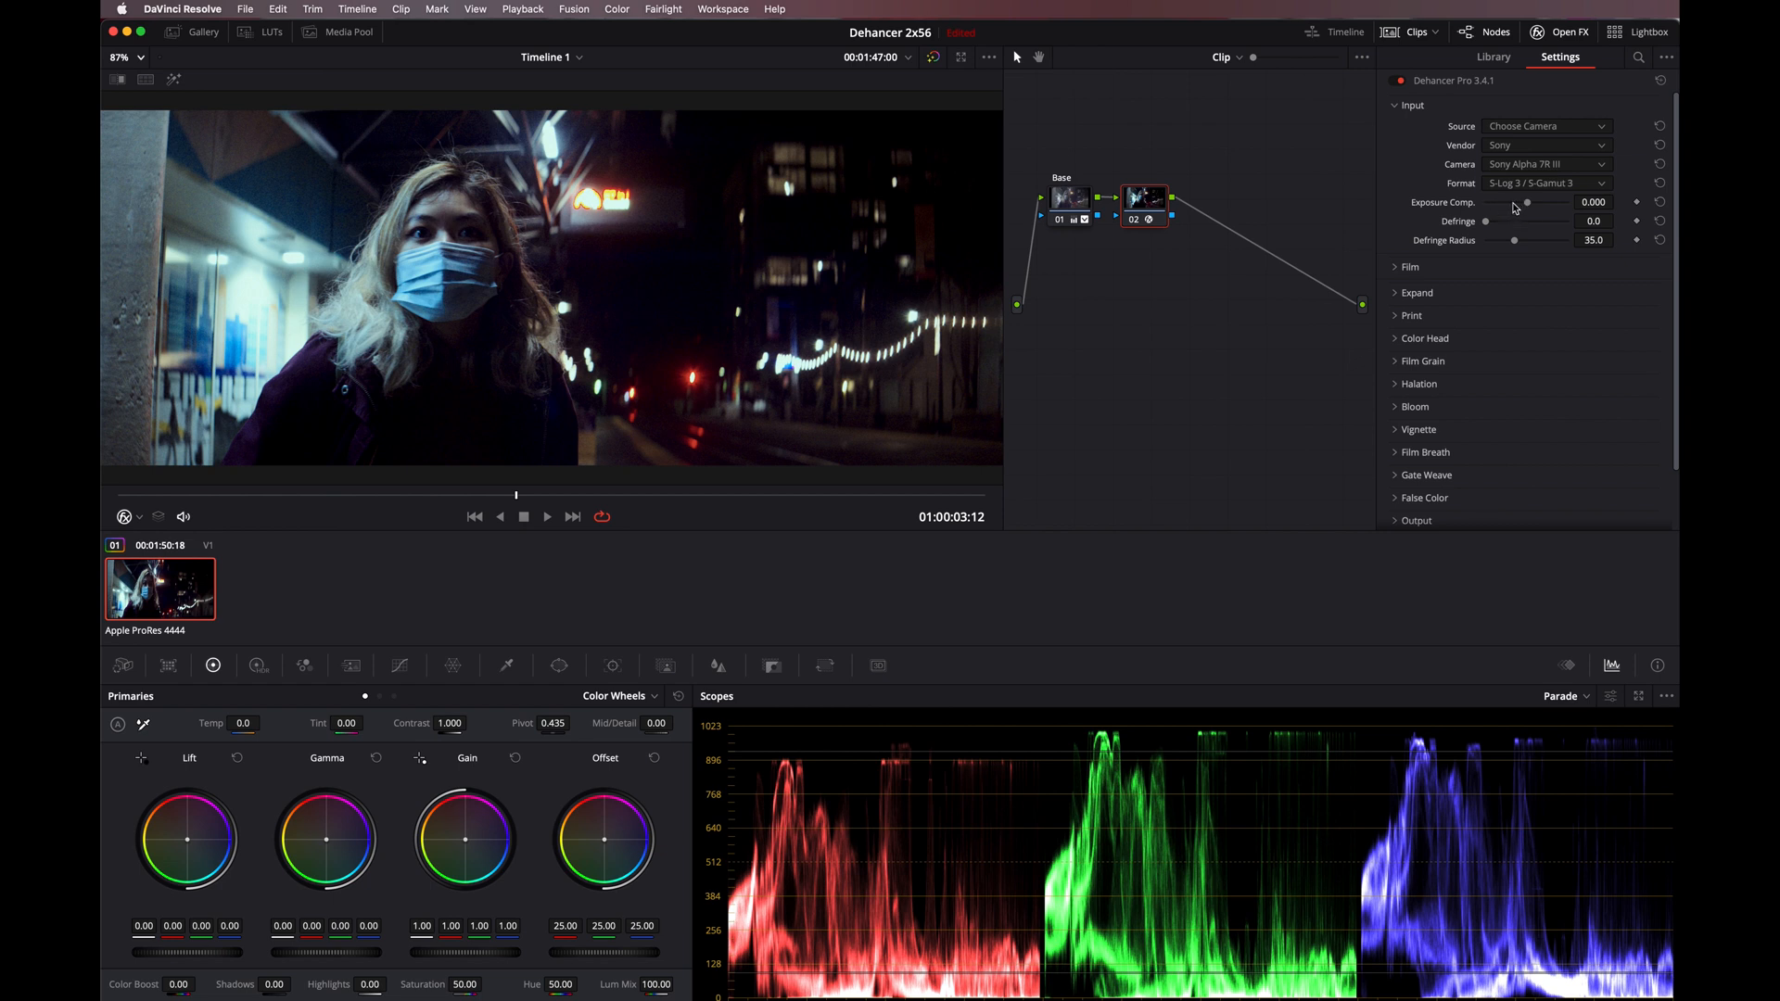
# Try darker and brighter exposure compensation, starting at about -1.293, and reset it to 0.000
pyautogui.click(1510, 208)
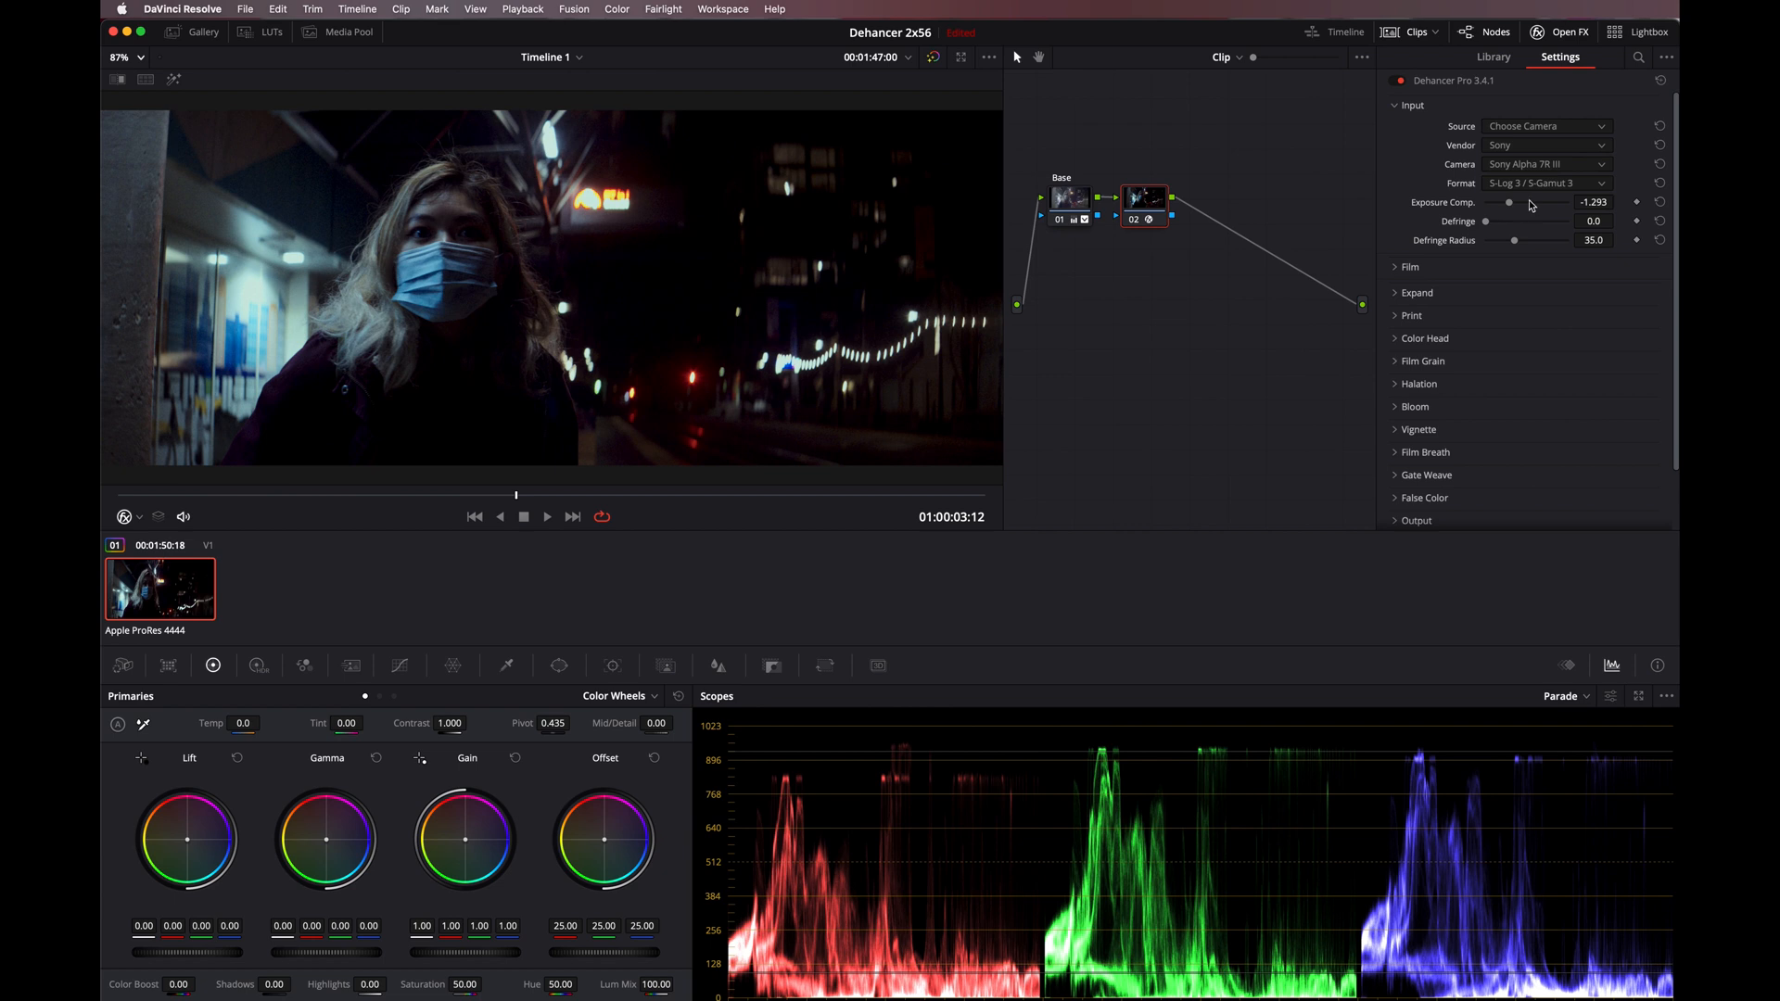
pyautogui.click(1547, 203)
pyautogui.doubleClick(1547, 206)
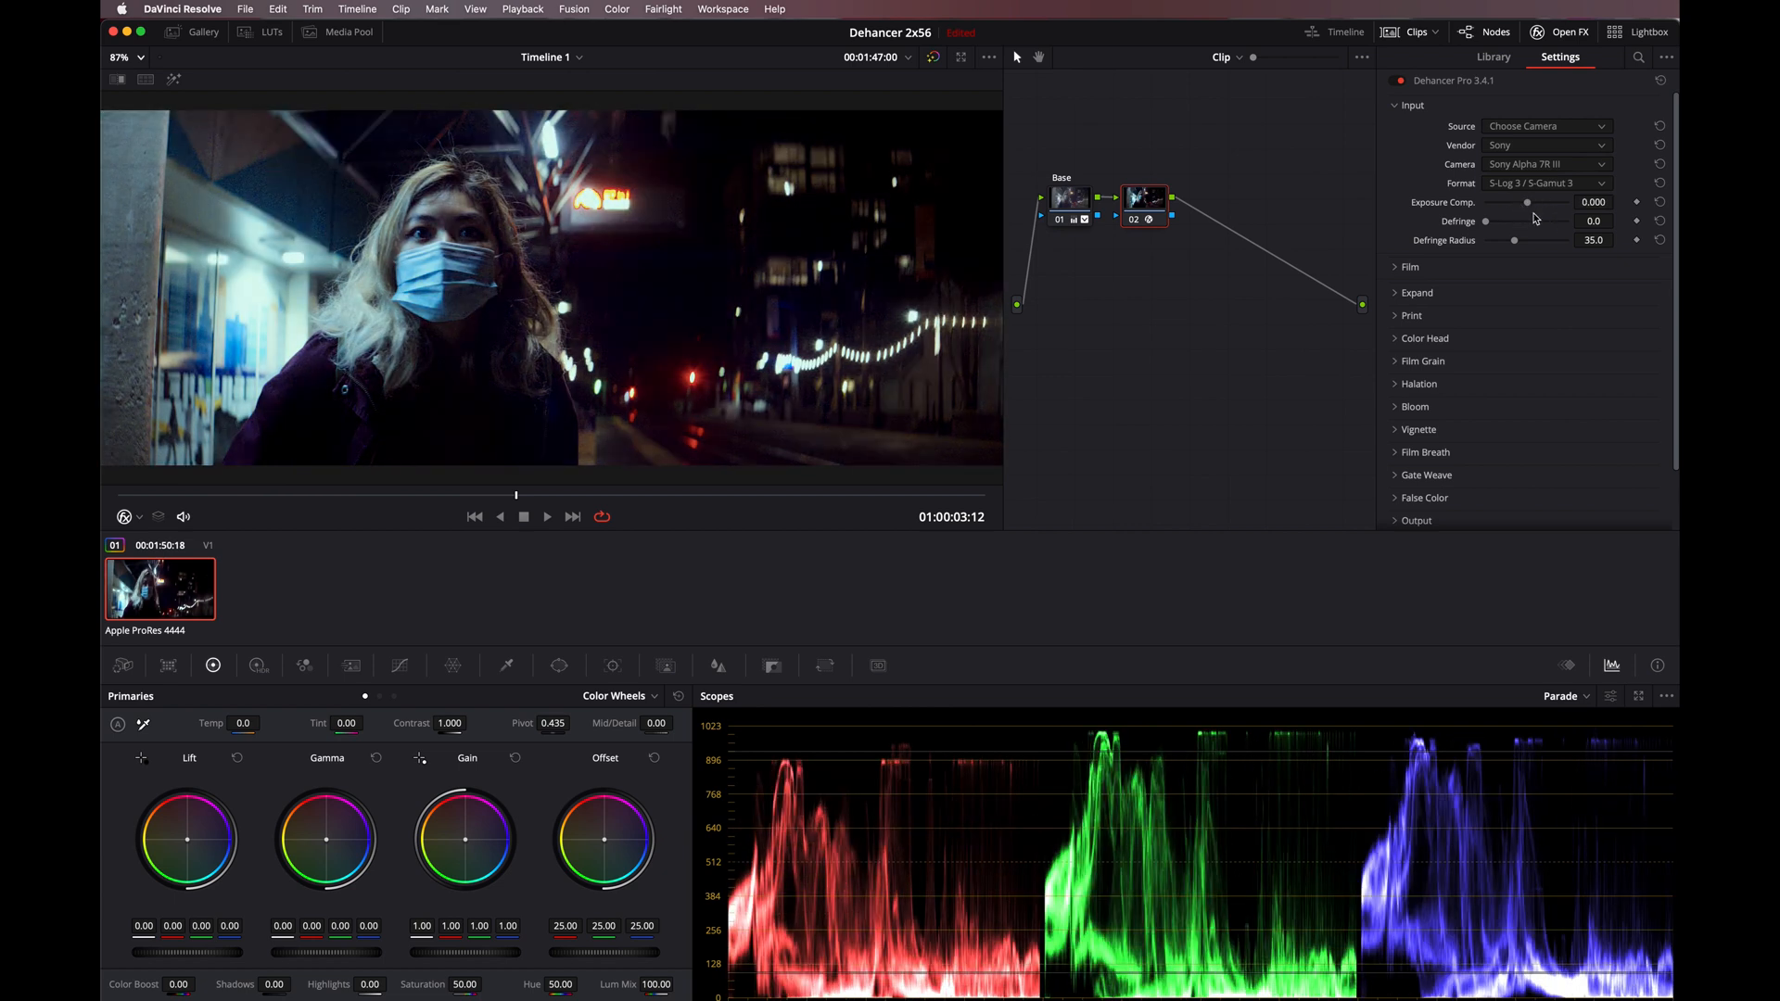
# Expand the Film section, browse the available film stocks and set the profile to Kodak Gold 200
pyautogui.click(1384, 275)
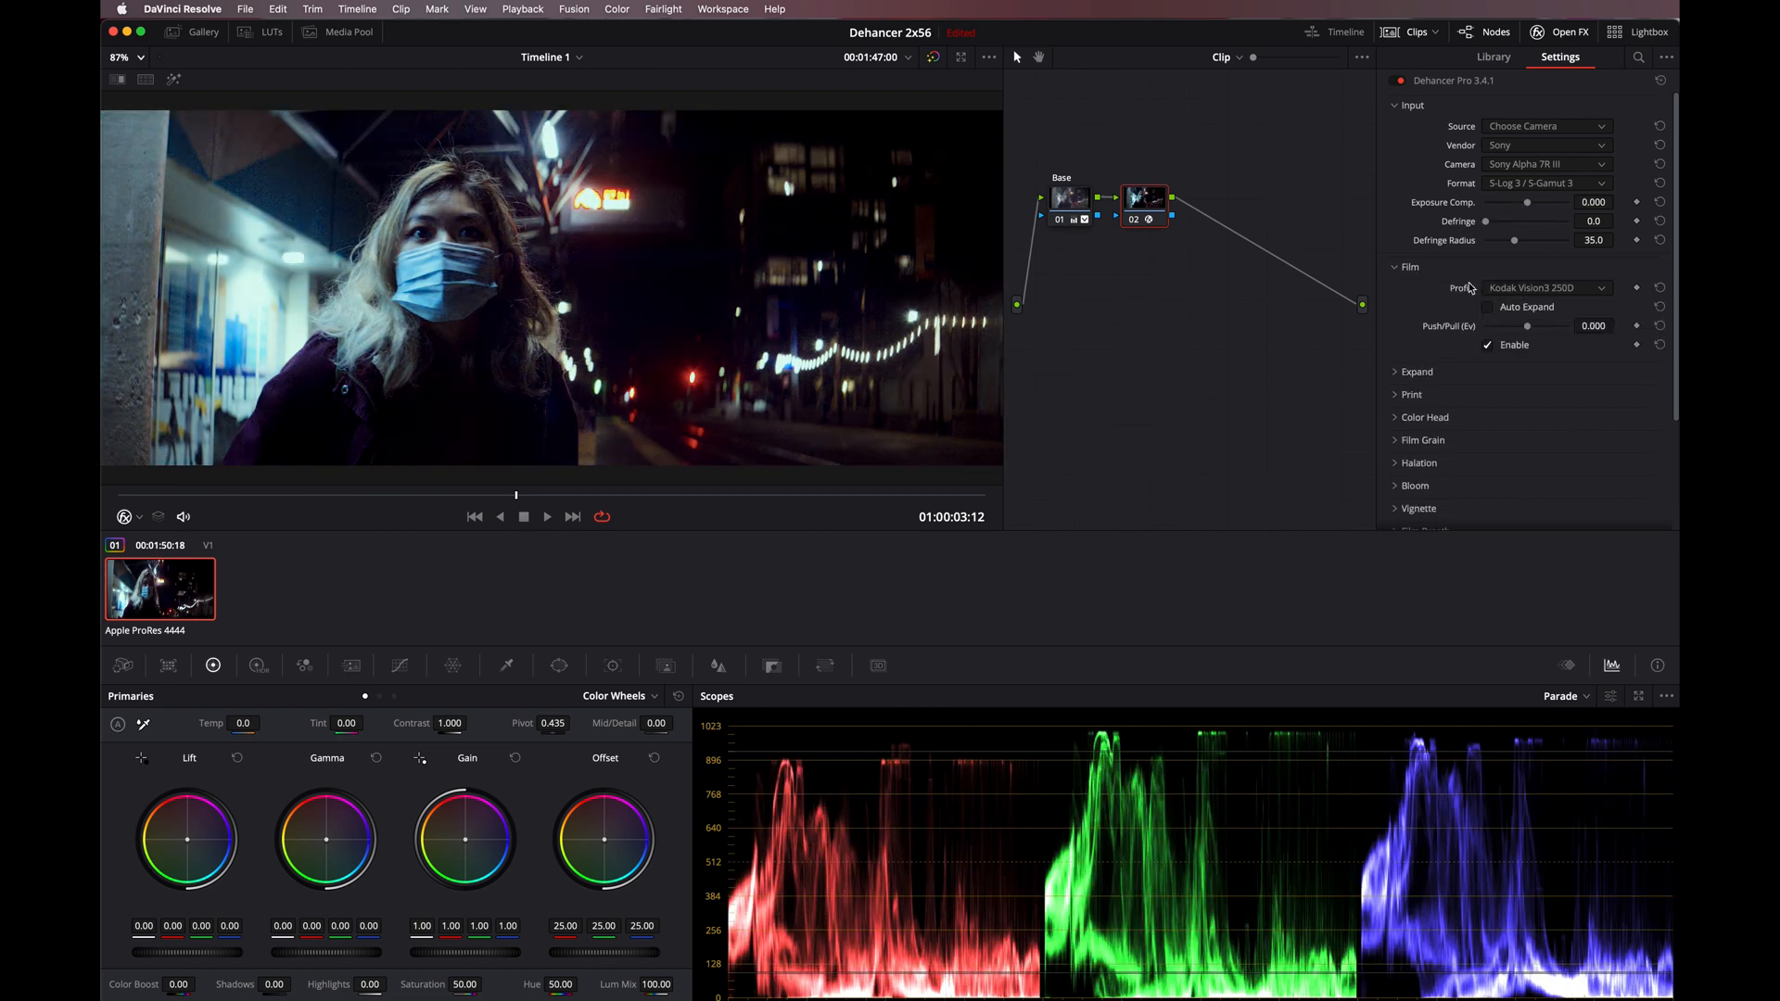
pyautogui.click(1546, 291)
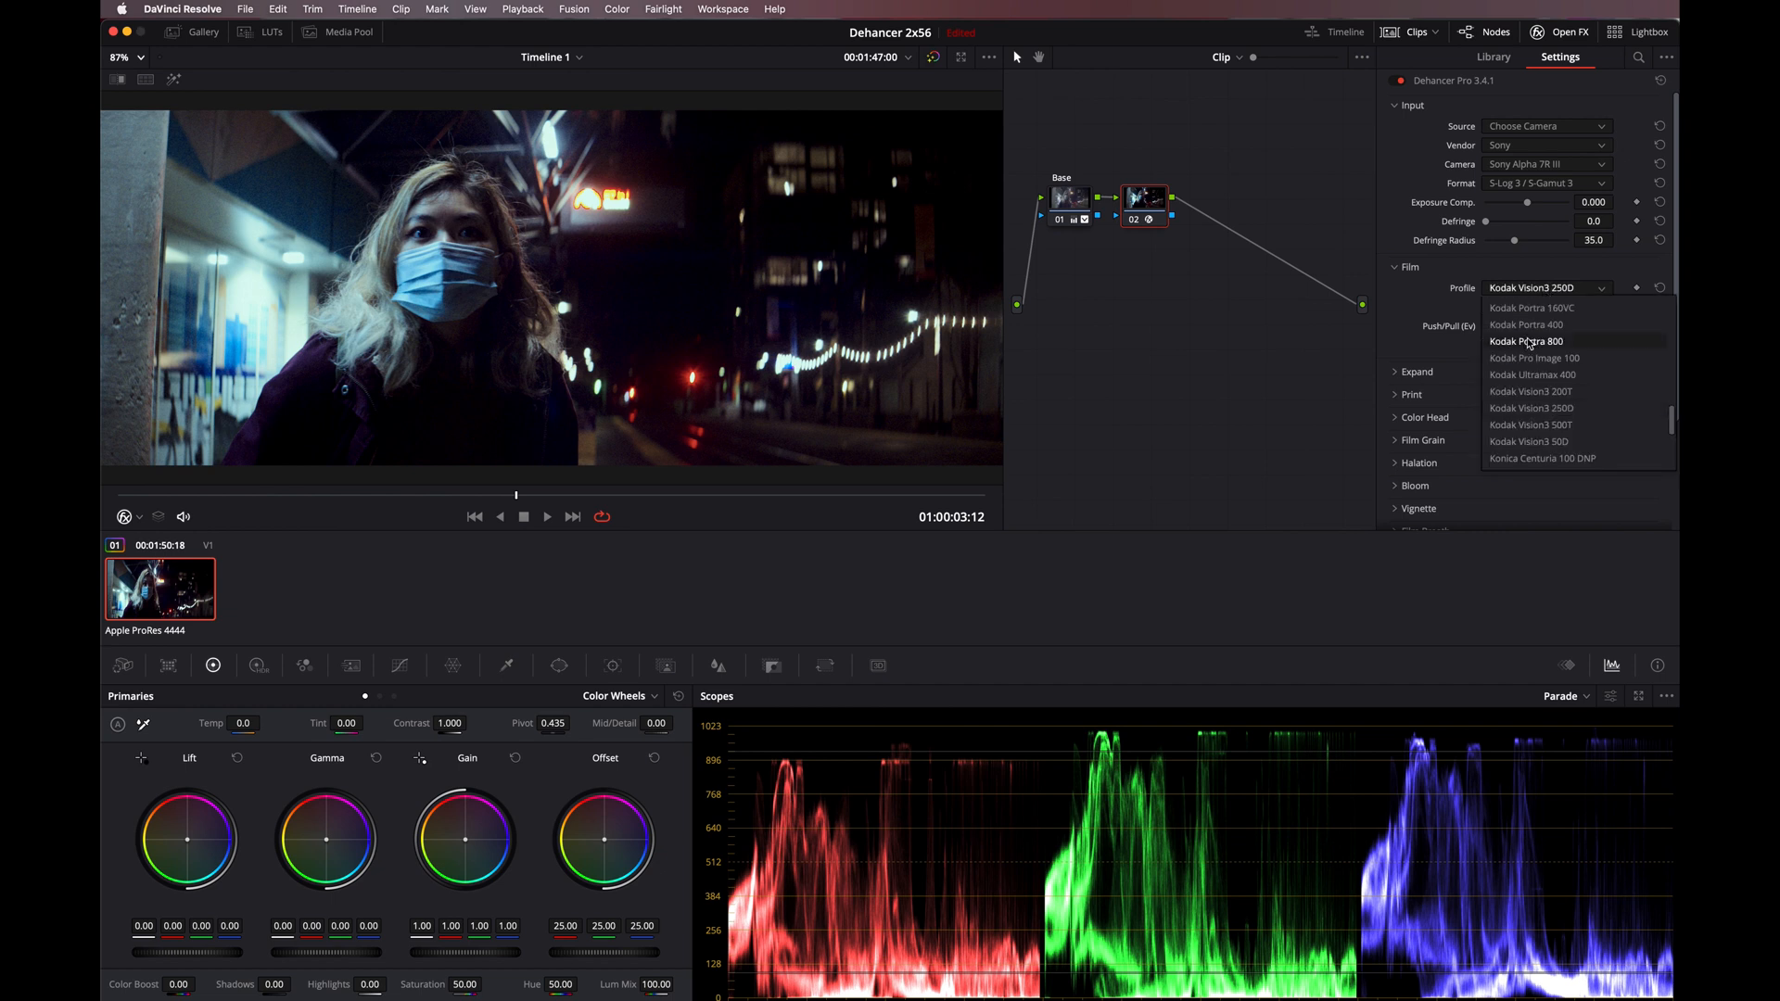
pyautogui.scroll(10, 1520, 338)
pyautogui.scroll(-10, 1517, 339)
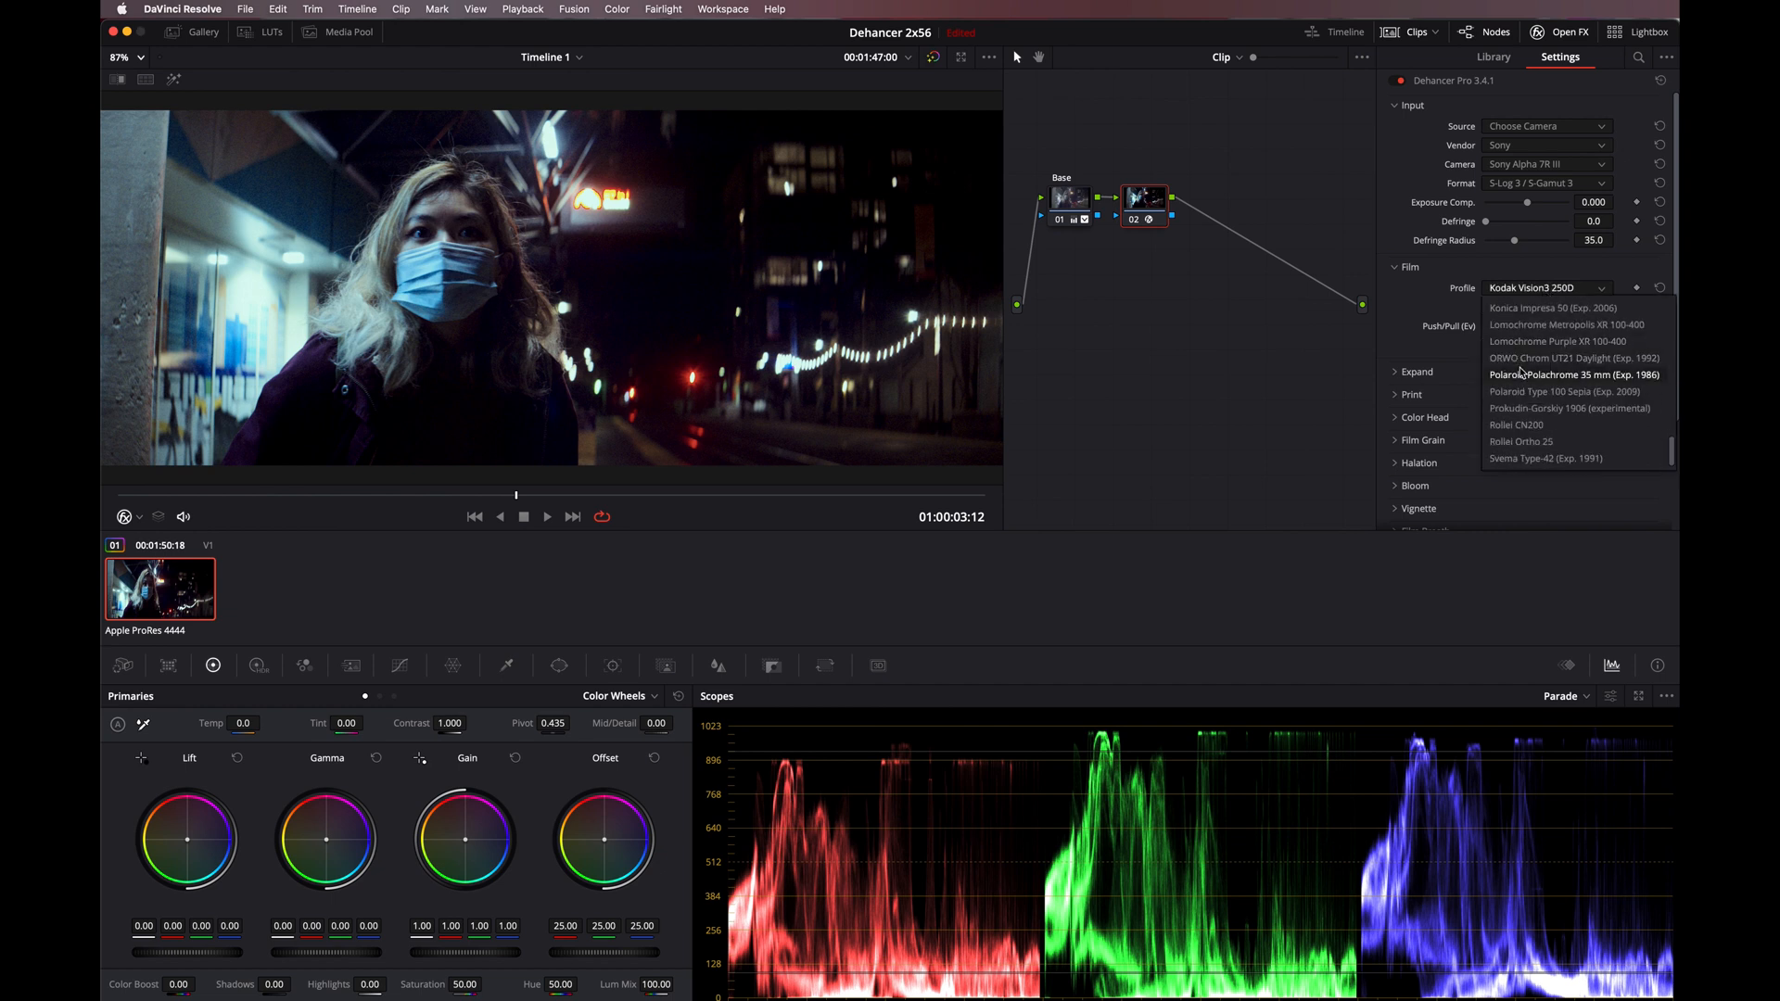
pyautogui.scroll(5, 1521, 372)
pyautogui.scroll(10, 1521, 372)
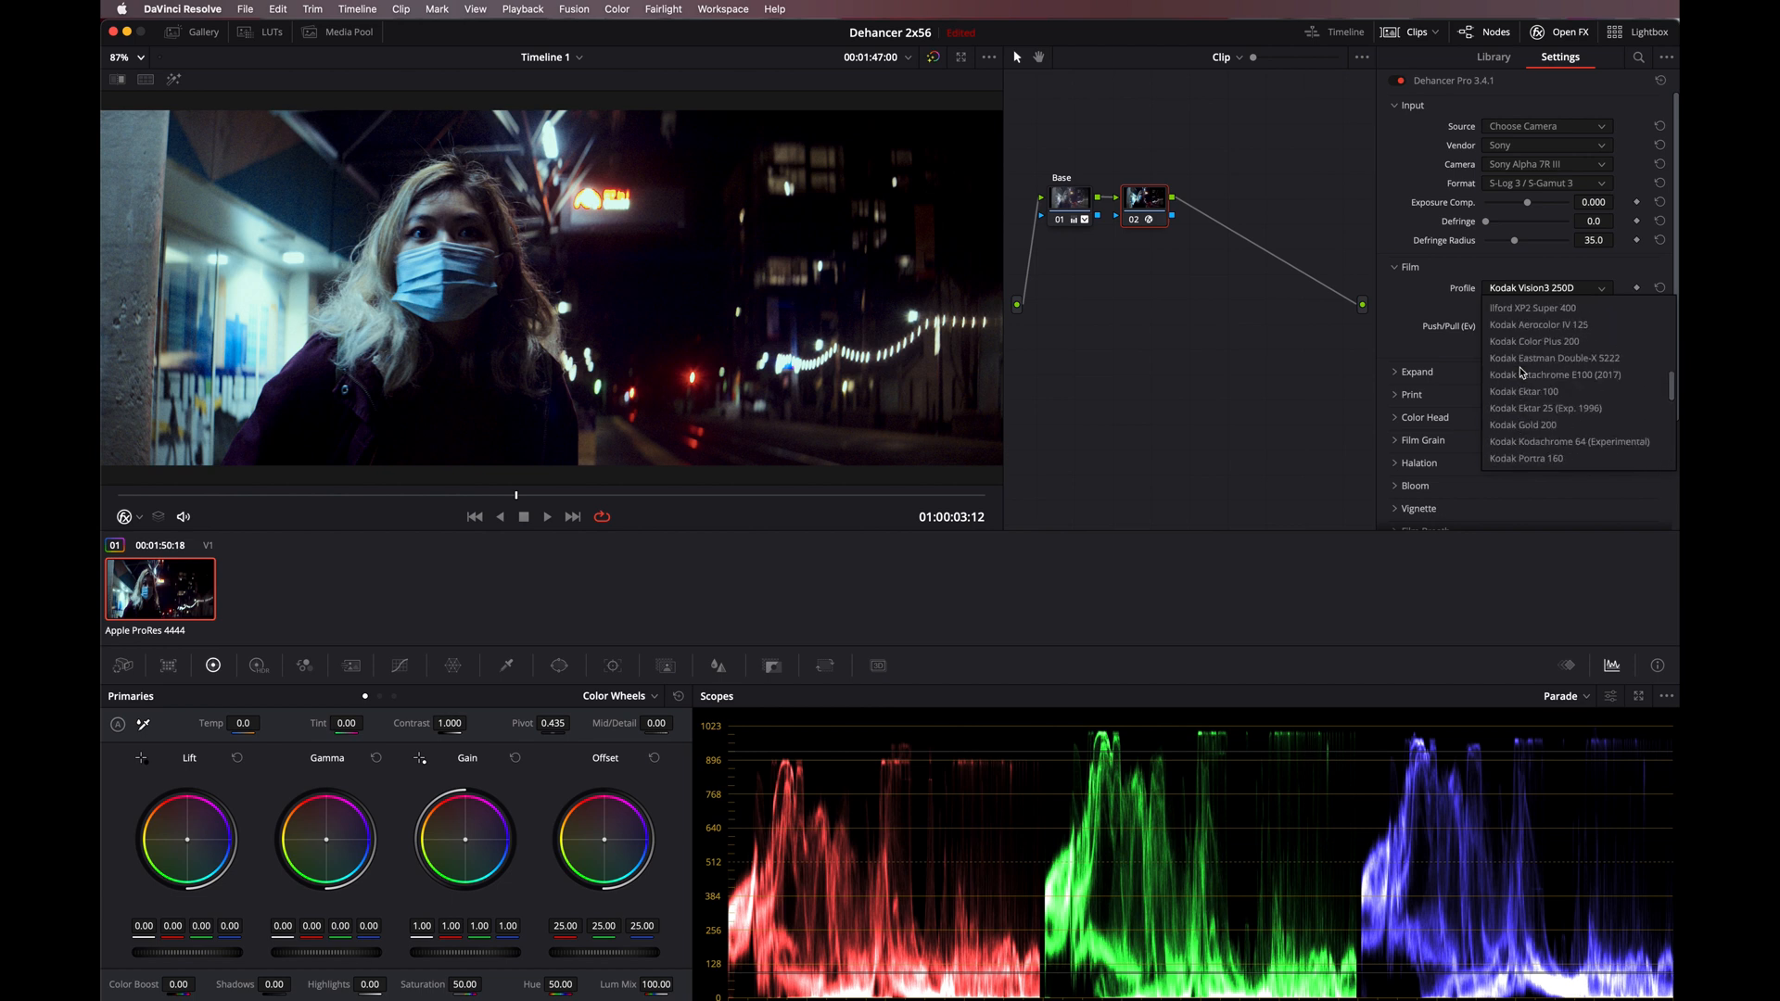
pyautogui.scroll(10, 1521, 372)
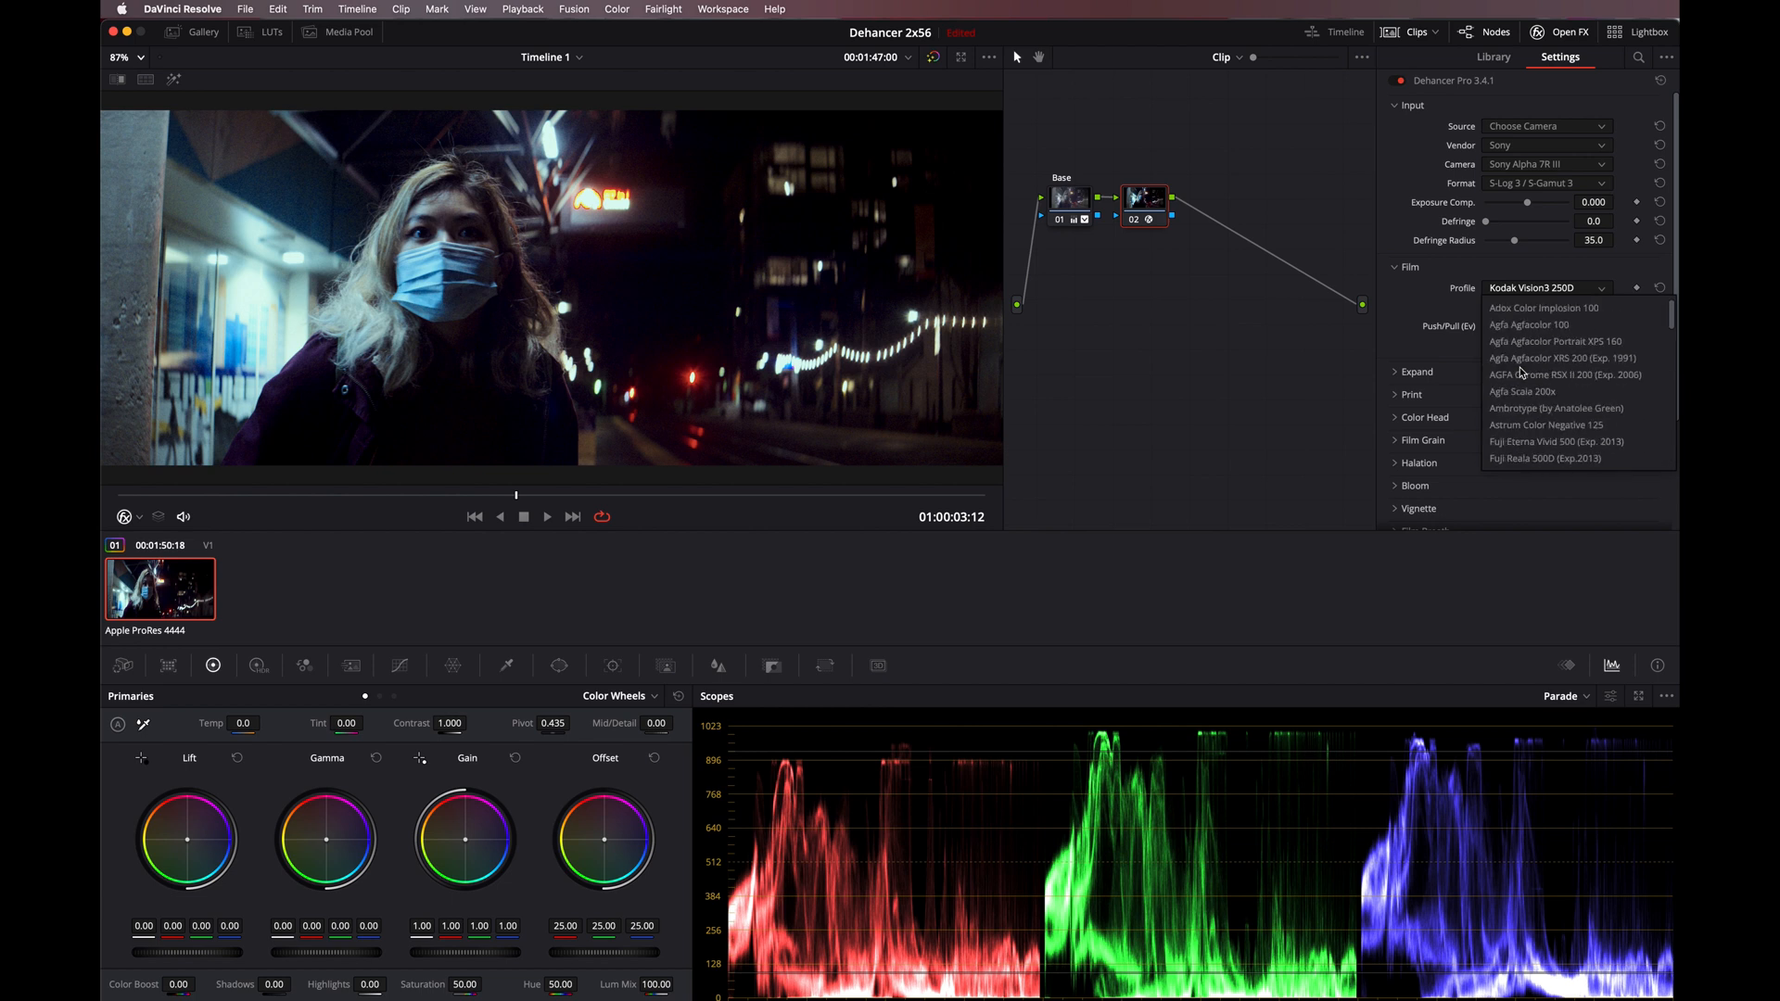
pyautogui.scroll(-10, 1557, 406)
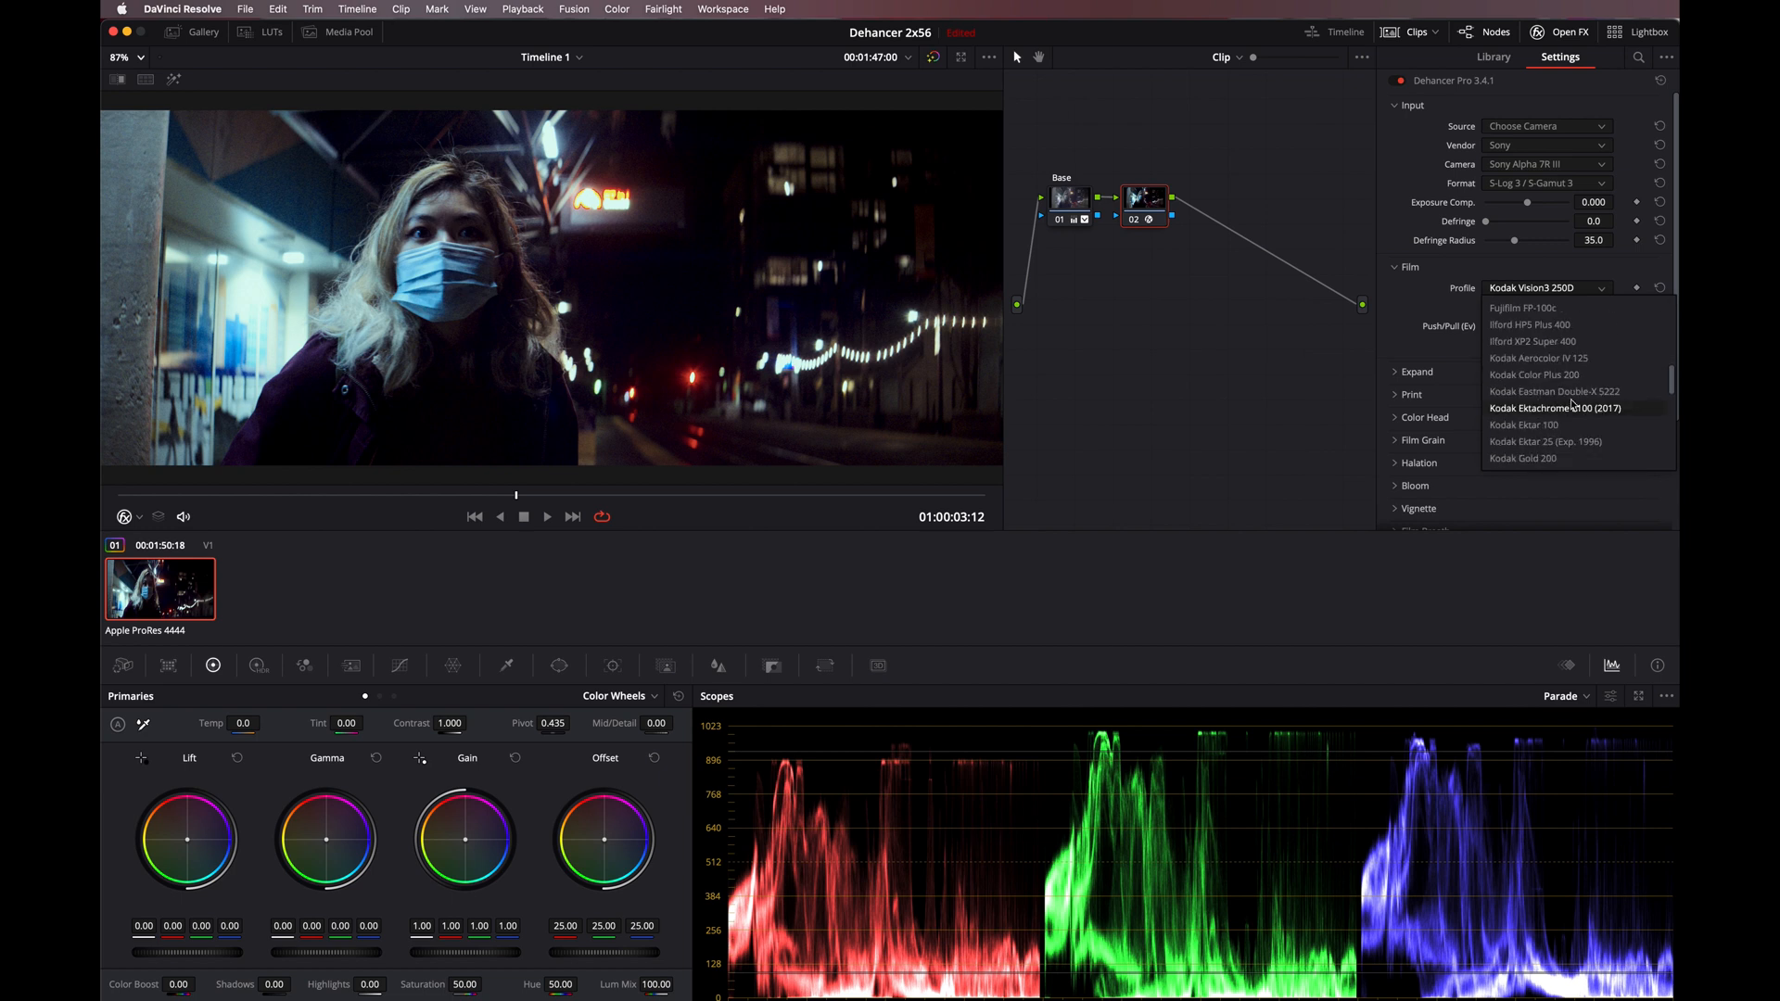
pyautogui.scroll(-2, 1557, 406)
pyautogui.click(1555, 445)
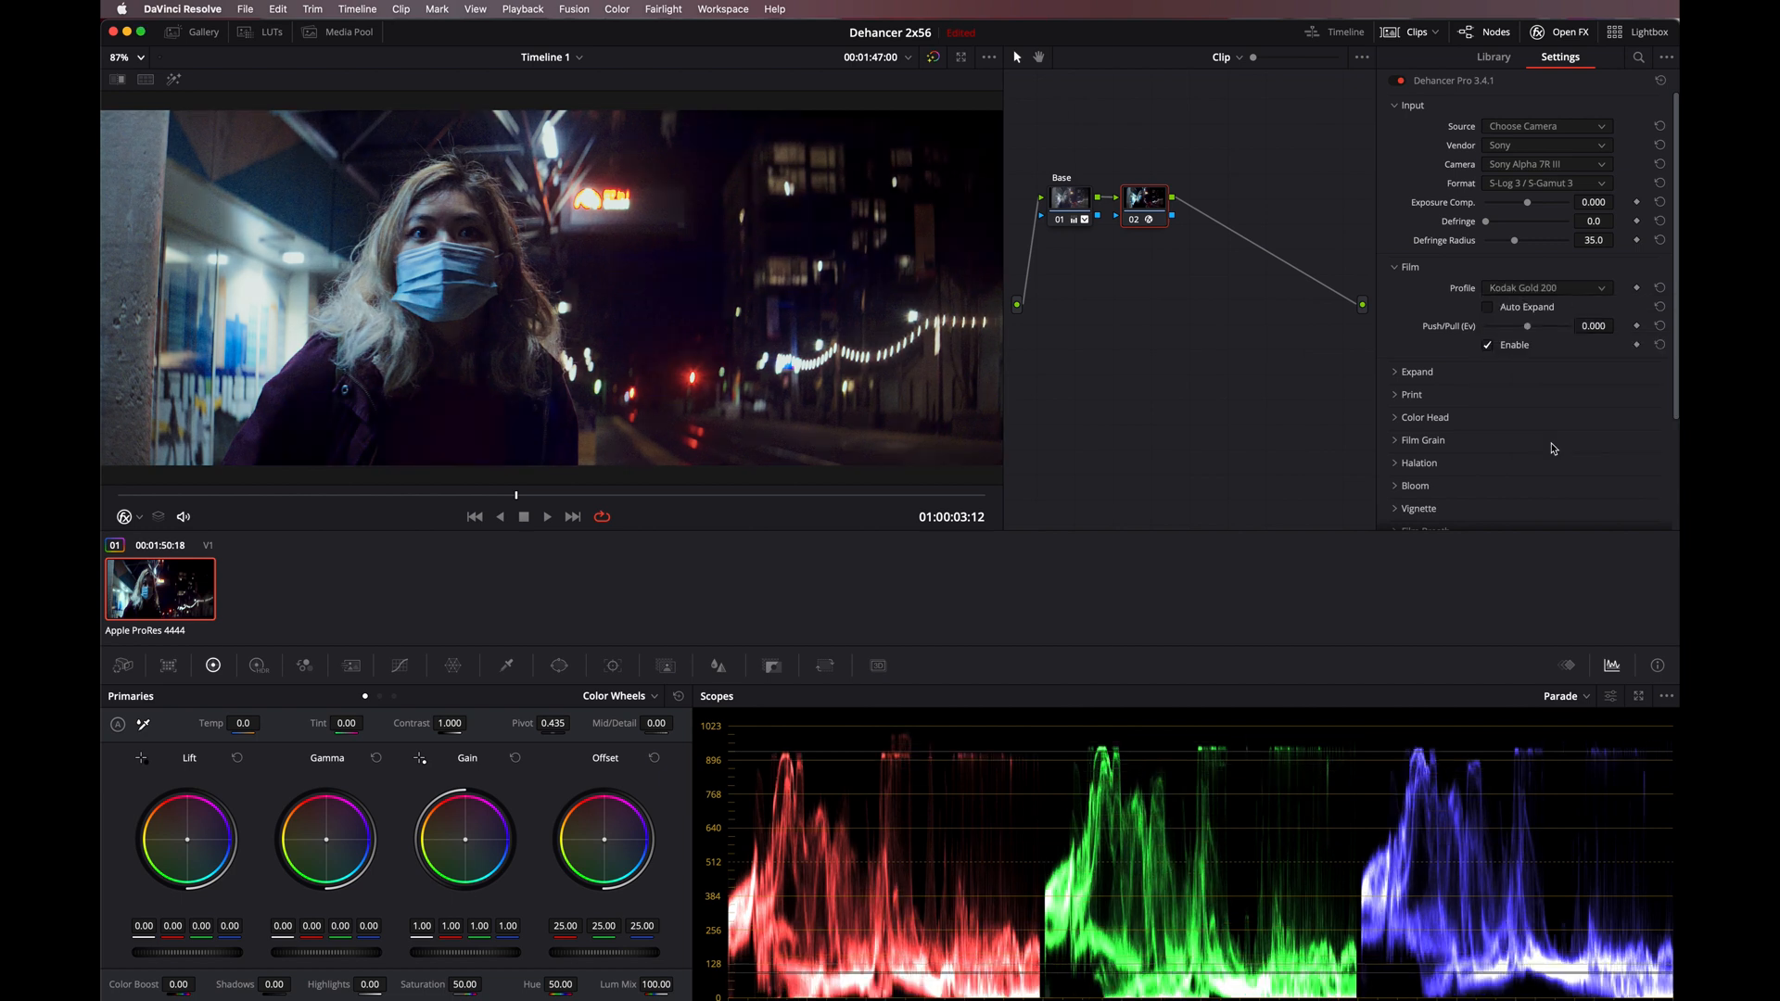
# Try the Kodak Portra 160 film profile, followed by Kodak Vision3 200T
pyautogui.click(1545, 288)
pyautogui.click(1557, 399)
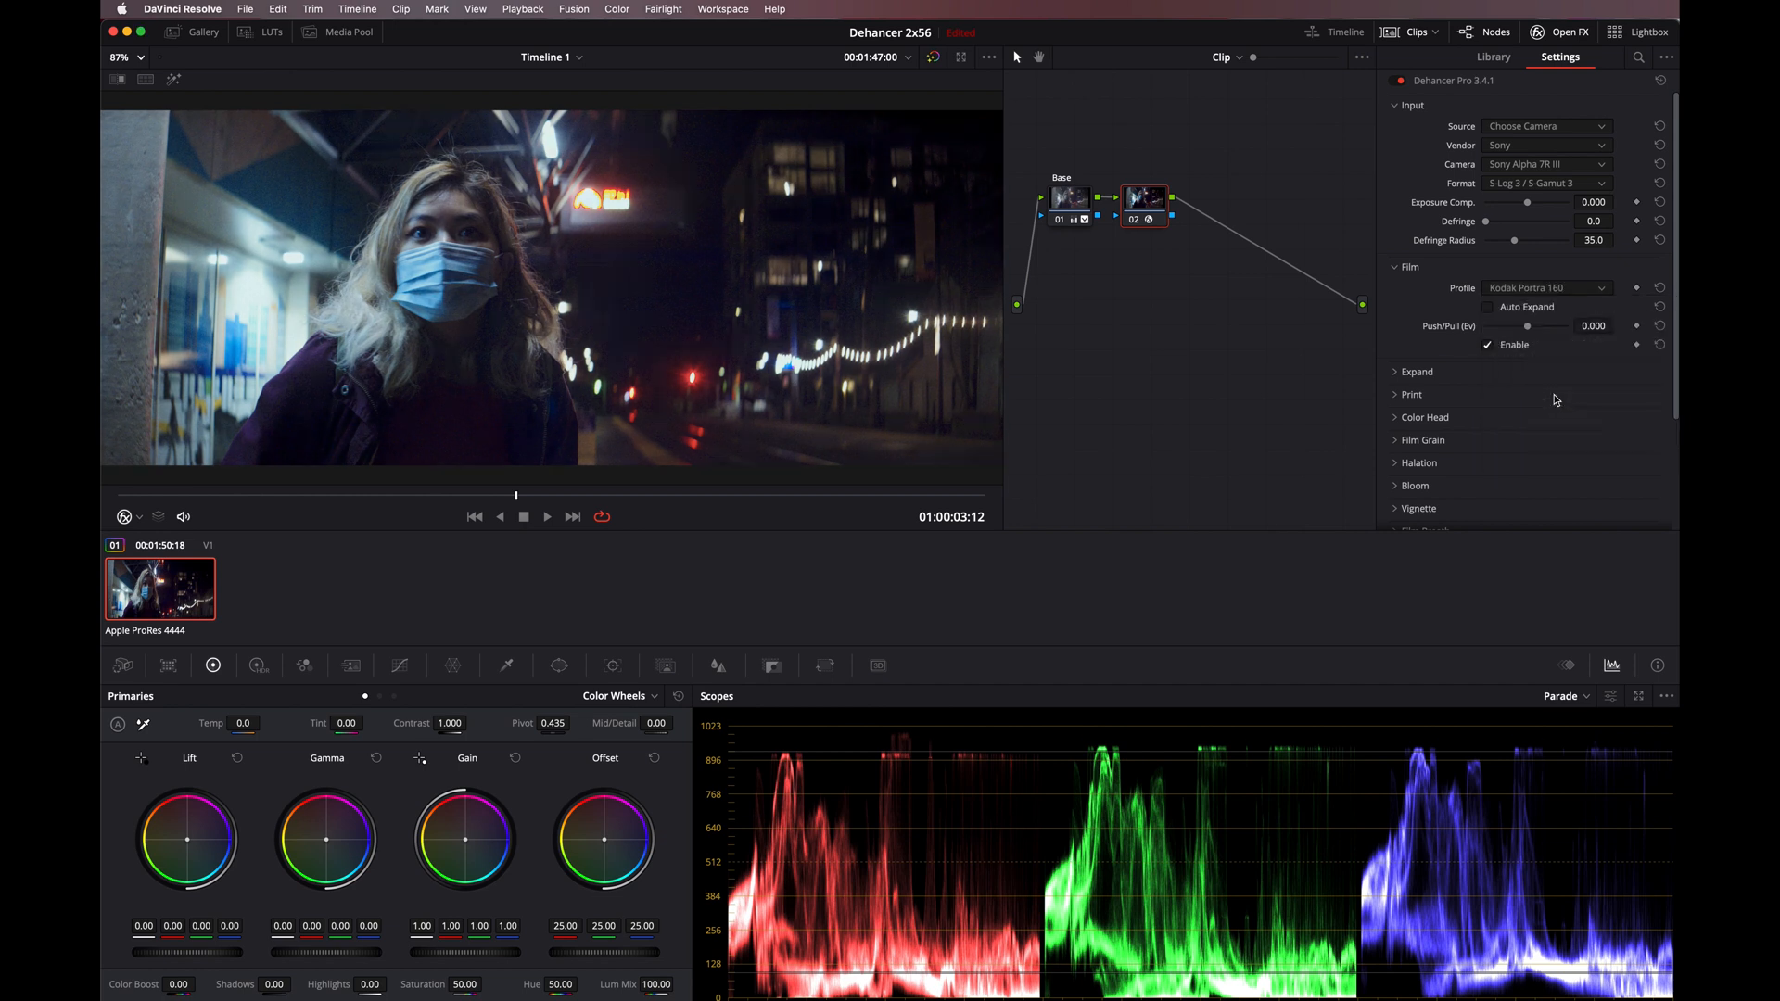
pyautogui.click(1545, 288)
pyautogui.scroll(-2, 1567, 410)
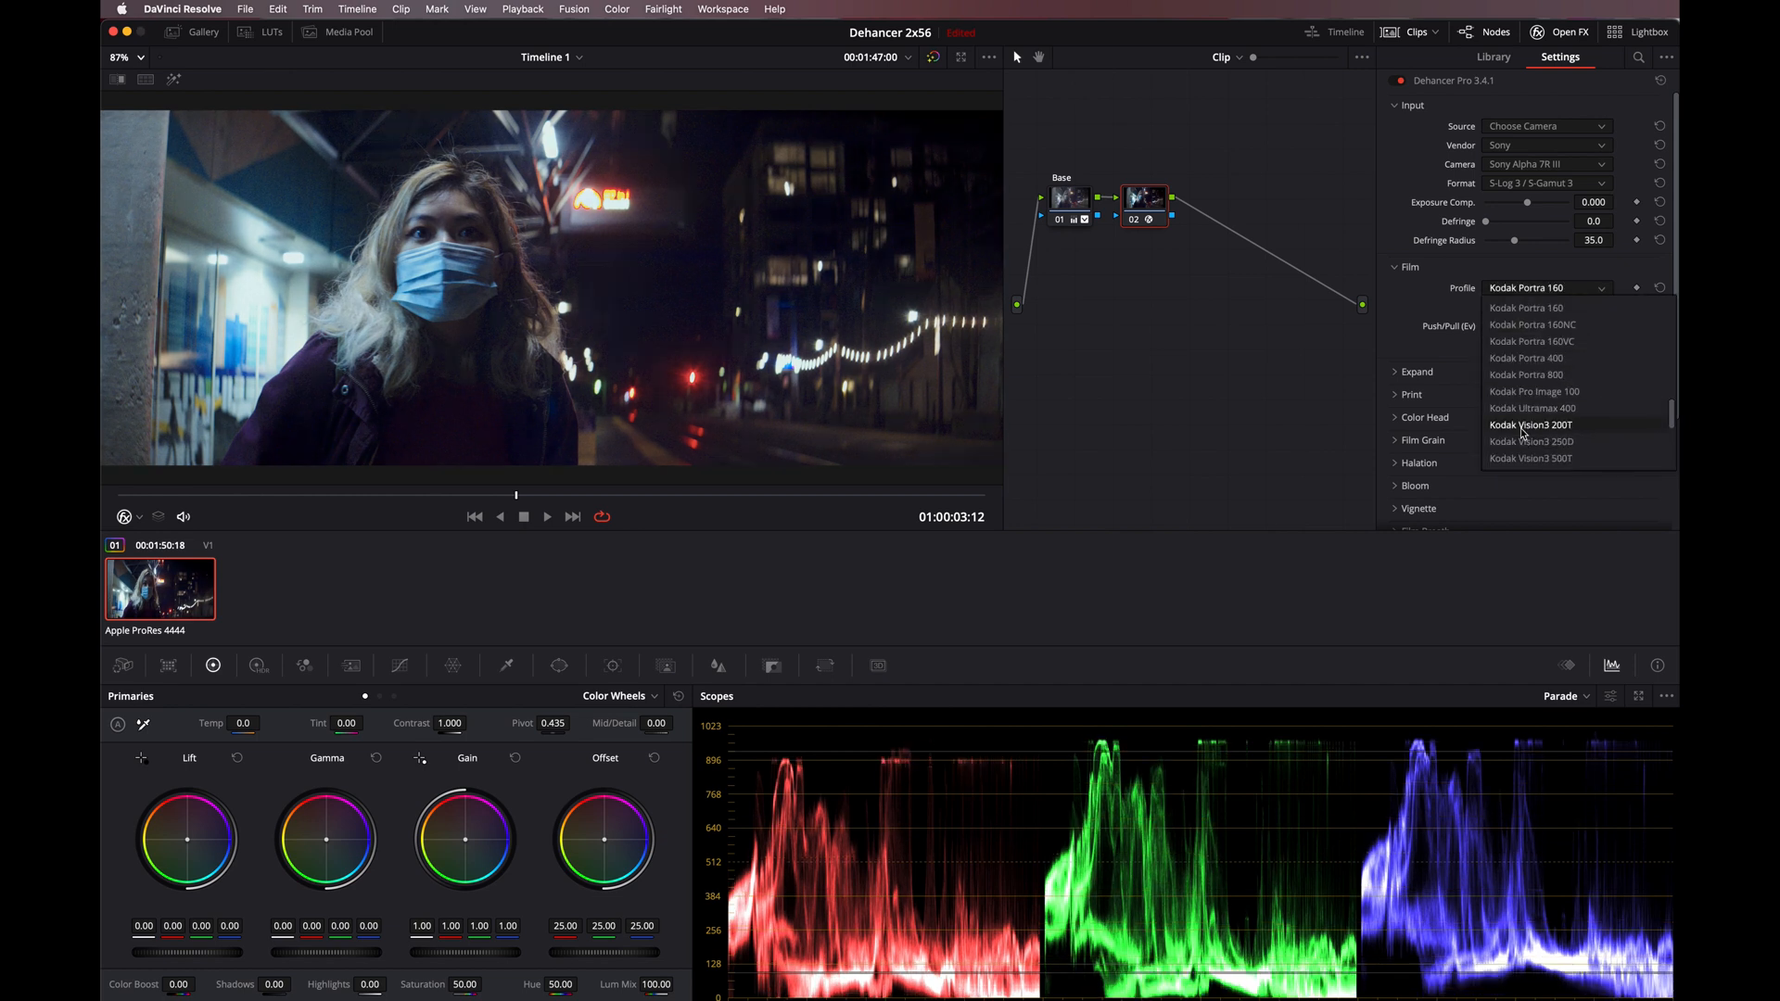
pyautogui.click(1568, 429)
# Set the film profile to Kodak Vision3 500T and enable Auto Expand
pyautogui.click(1566, 289)
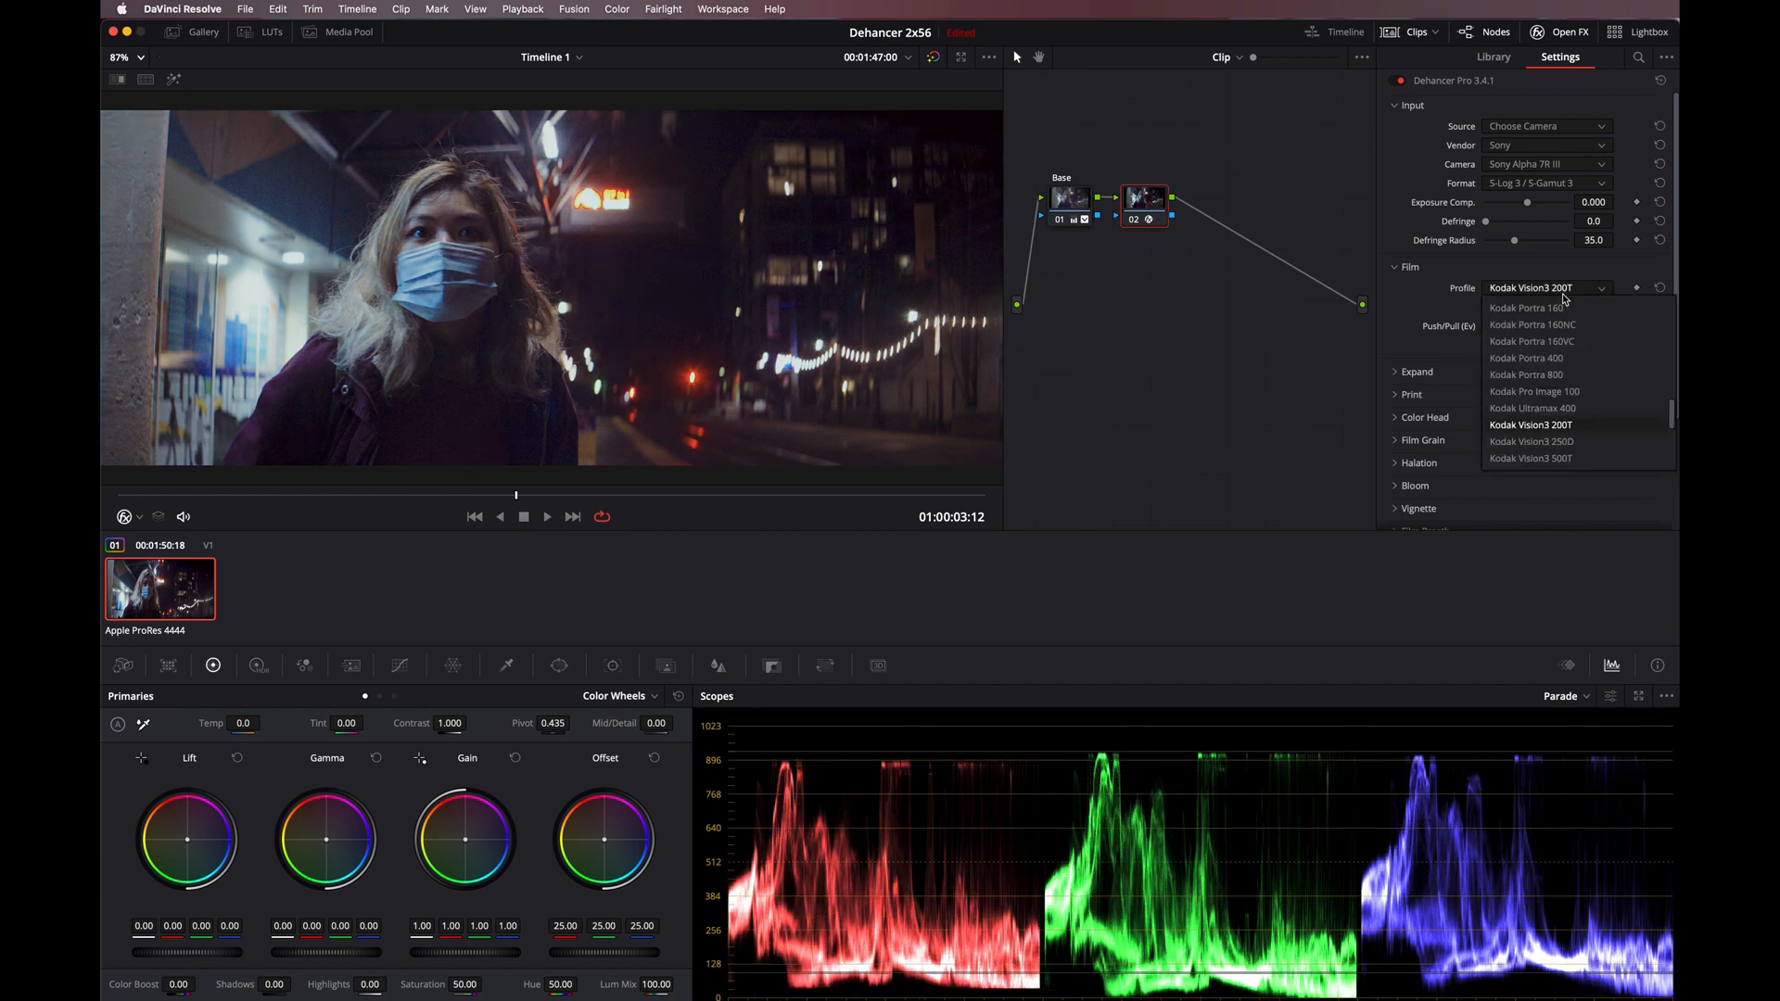
pyautogui.click(1564, 460)
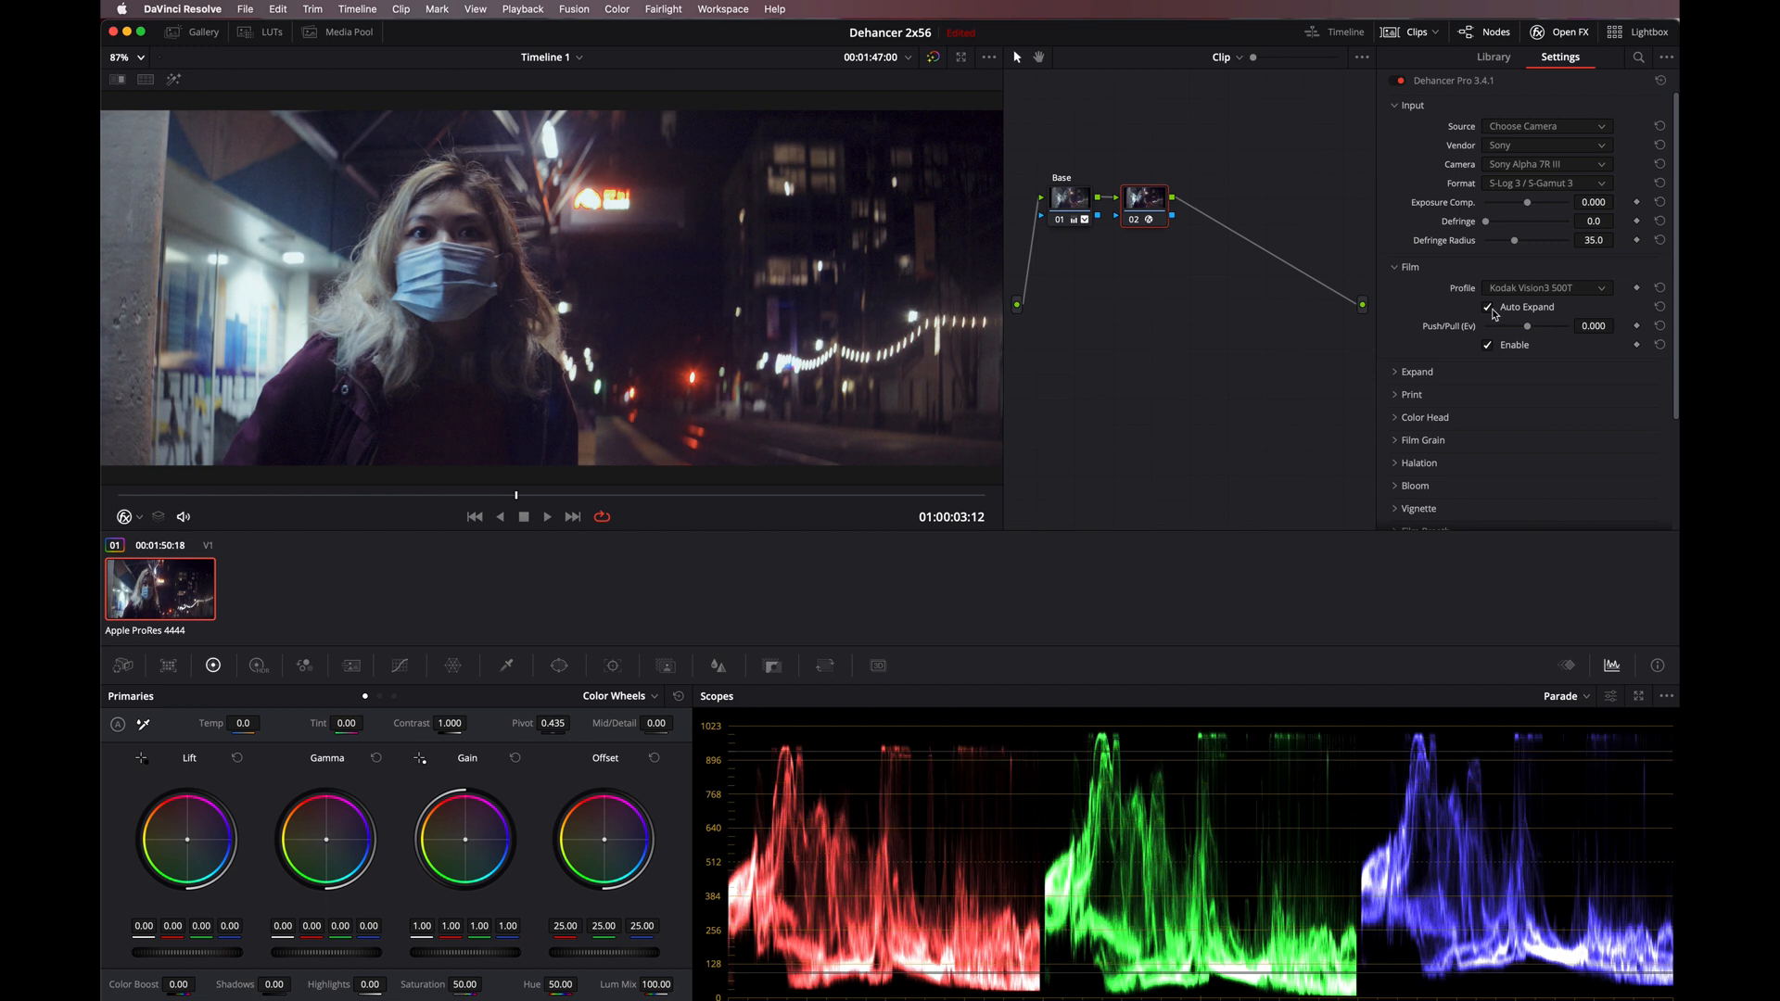
# Expand the Expand section and lower its Black Point to about -11.27
pyautogui.click(1396, 373)
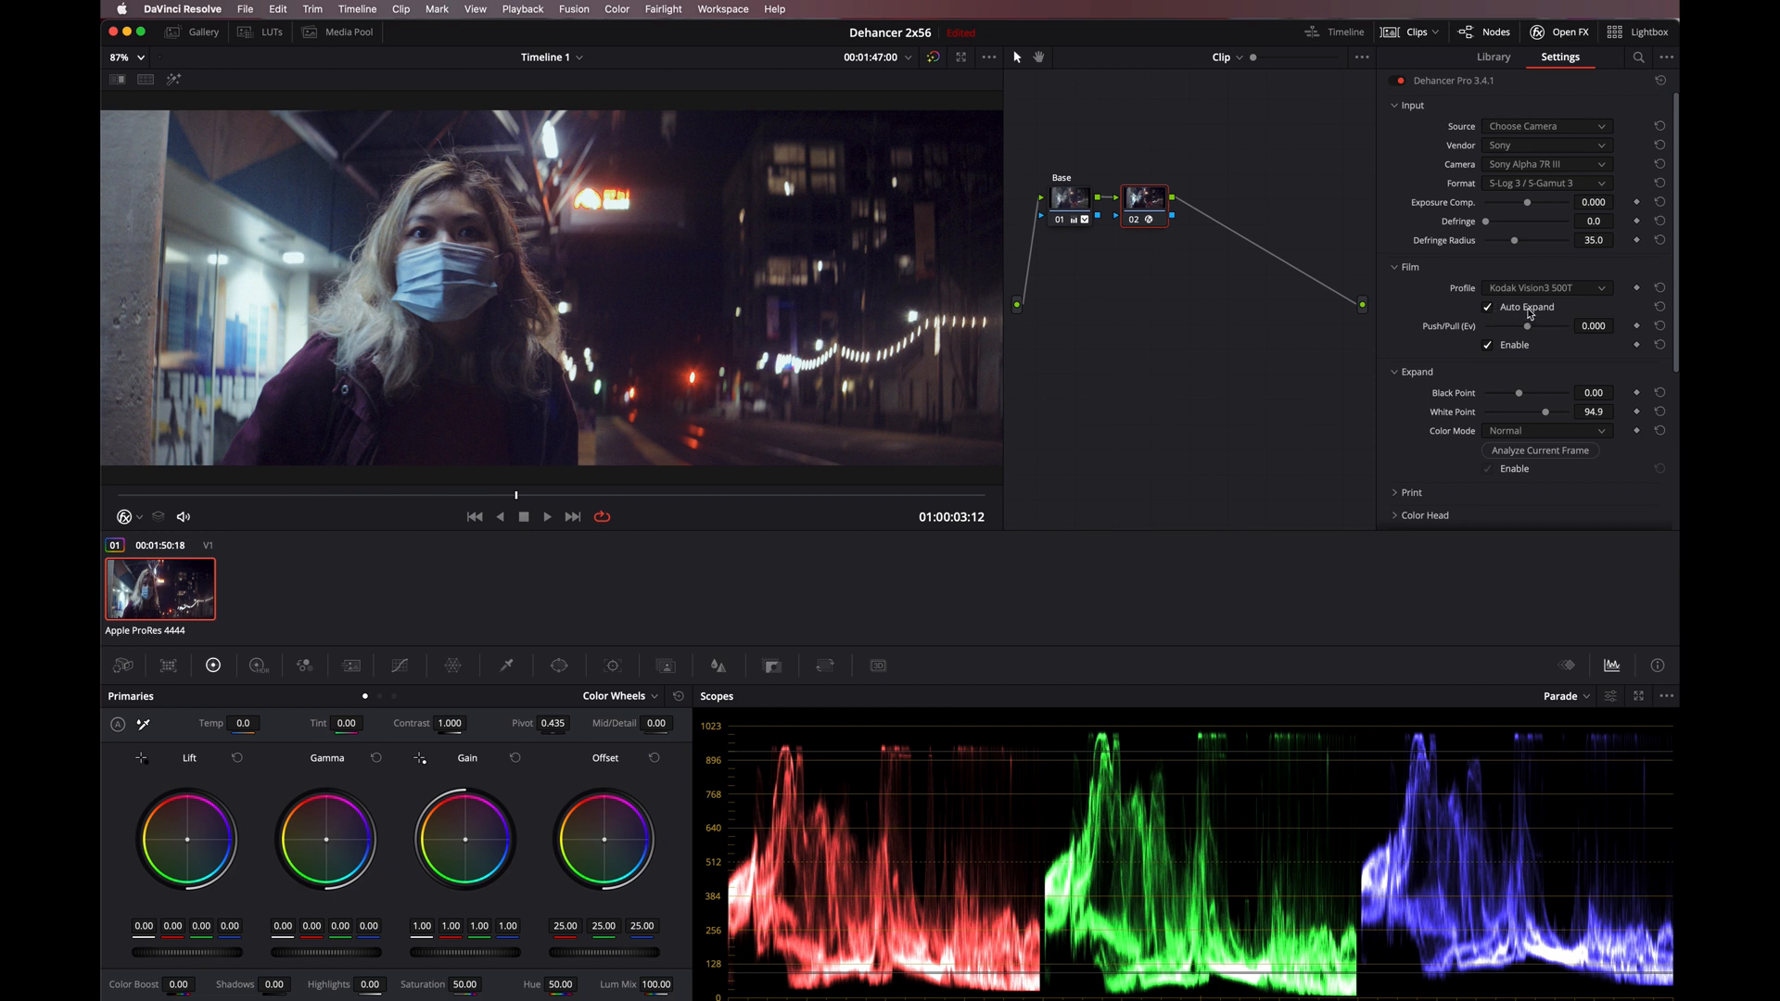
pyautogui.click(1500, 394)
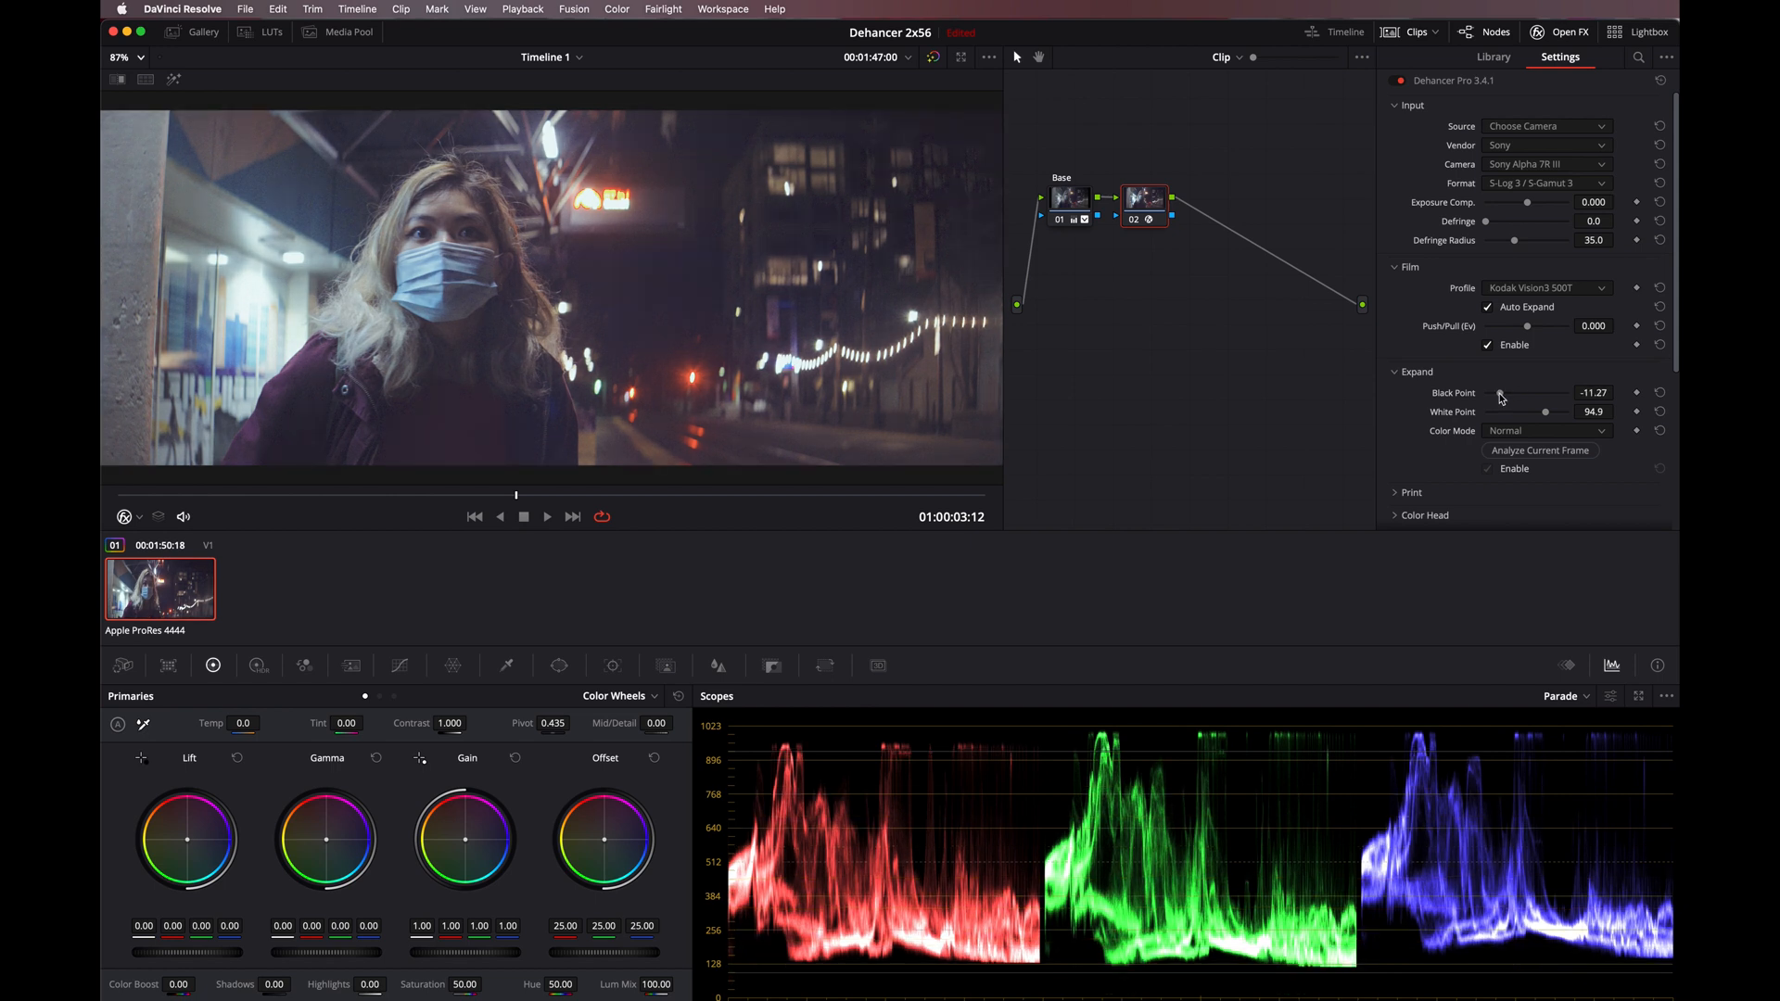
# Try an Expand Black Point of 12.10, reset it, and set the Black Point to 0.79
pyautogui.moveTo(1501, 396); pyautogui.dragTo(1539, 397)
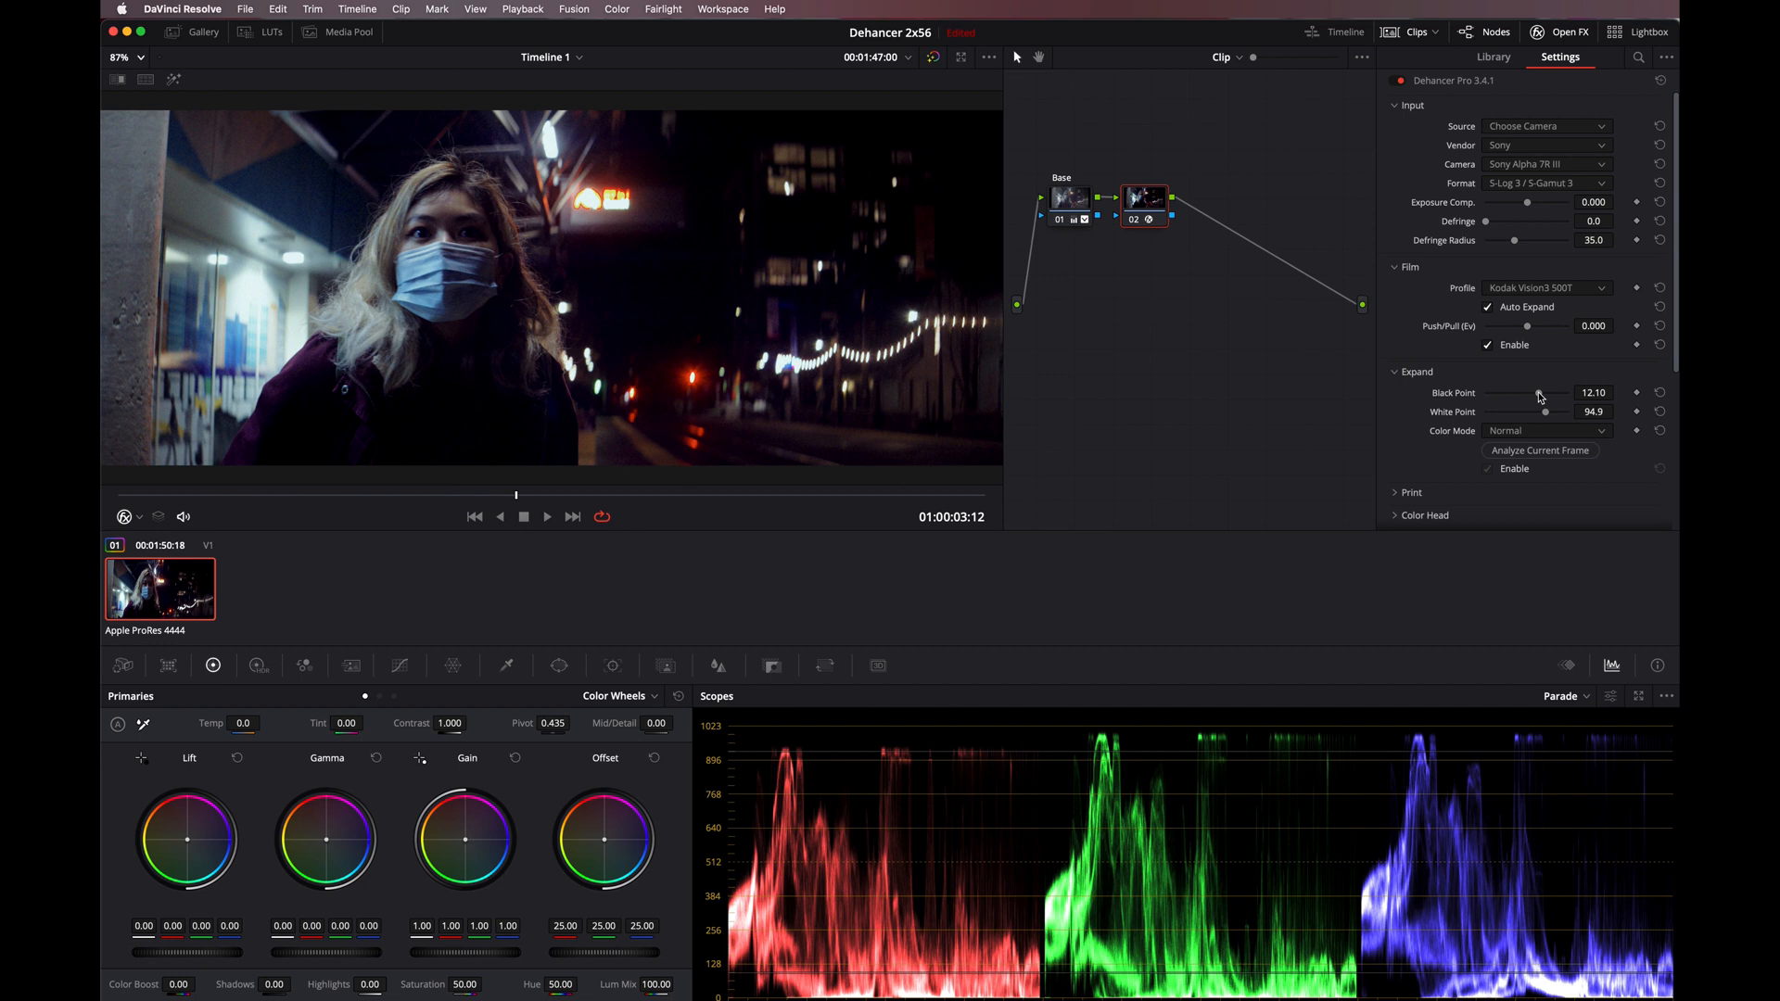
pyautogui.click(1659, 394)
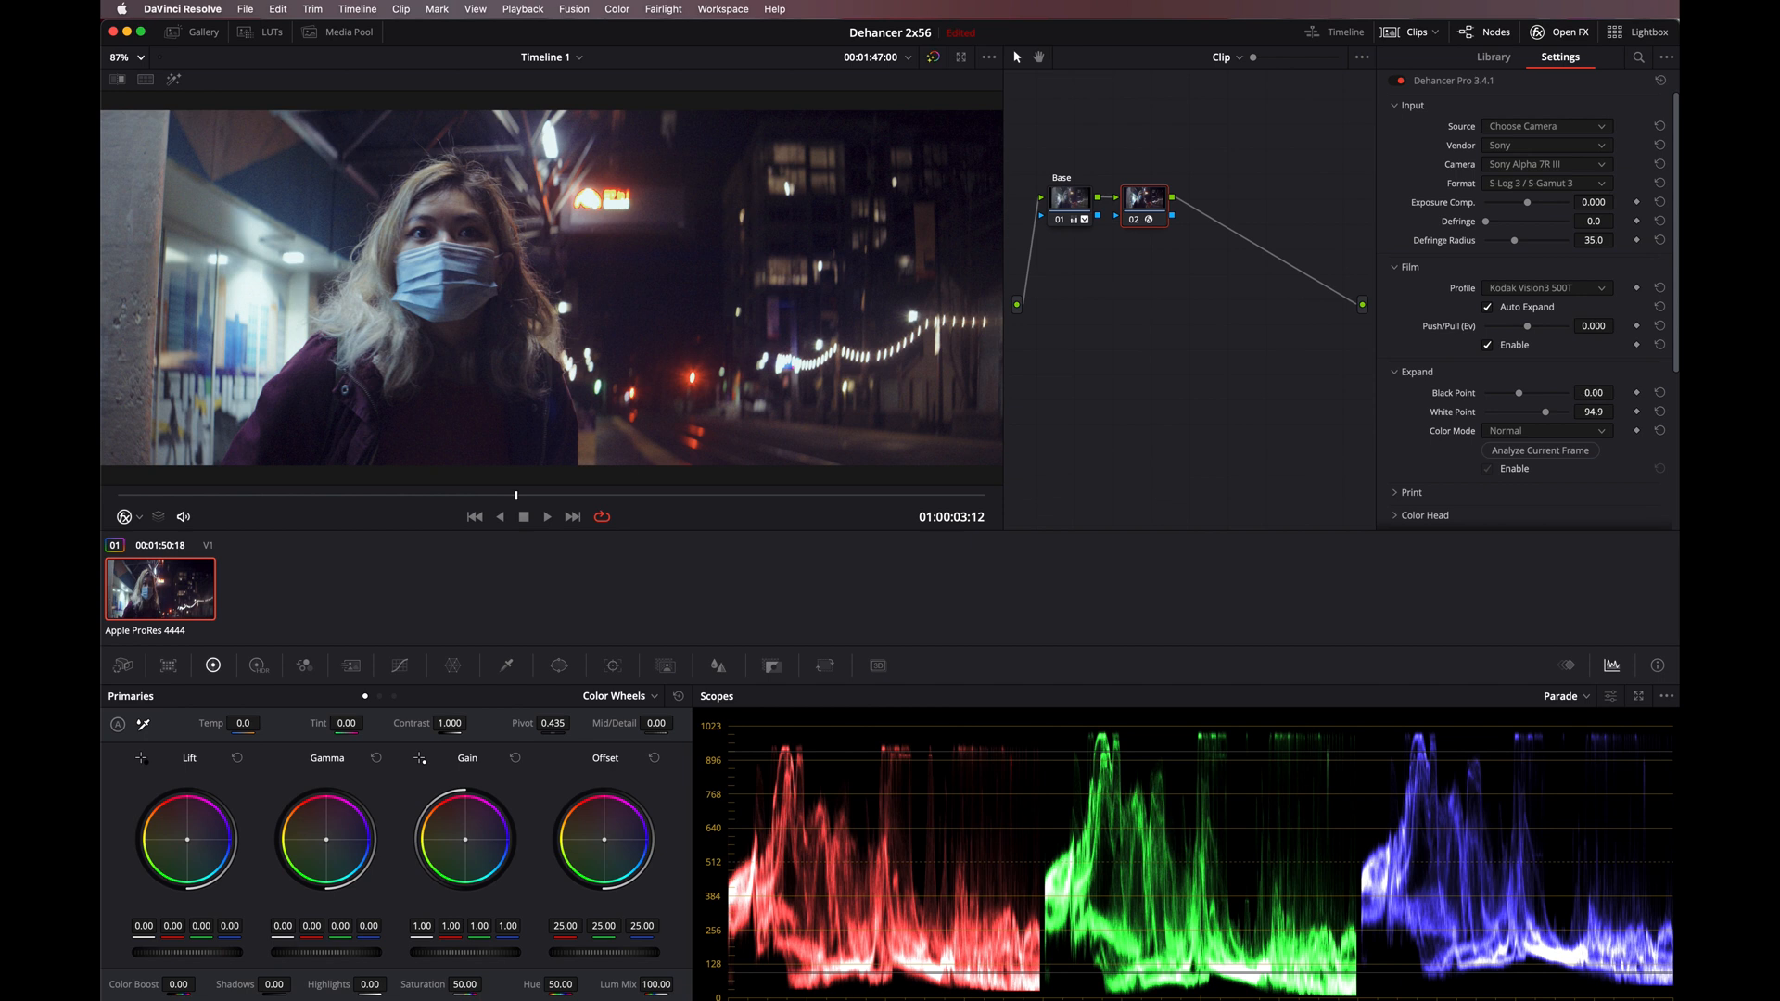
pyautogui.moveTo(1591, 394); pyautogui.dragTo(1594, 395)
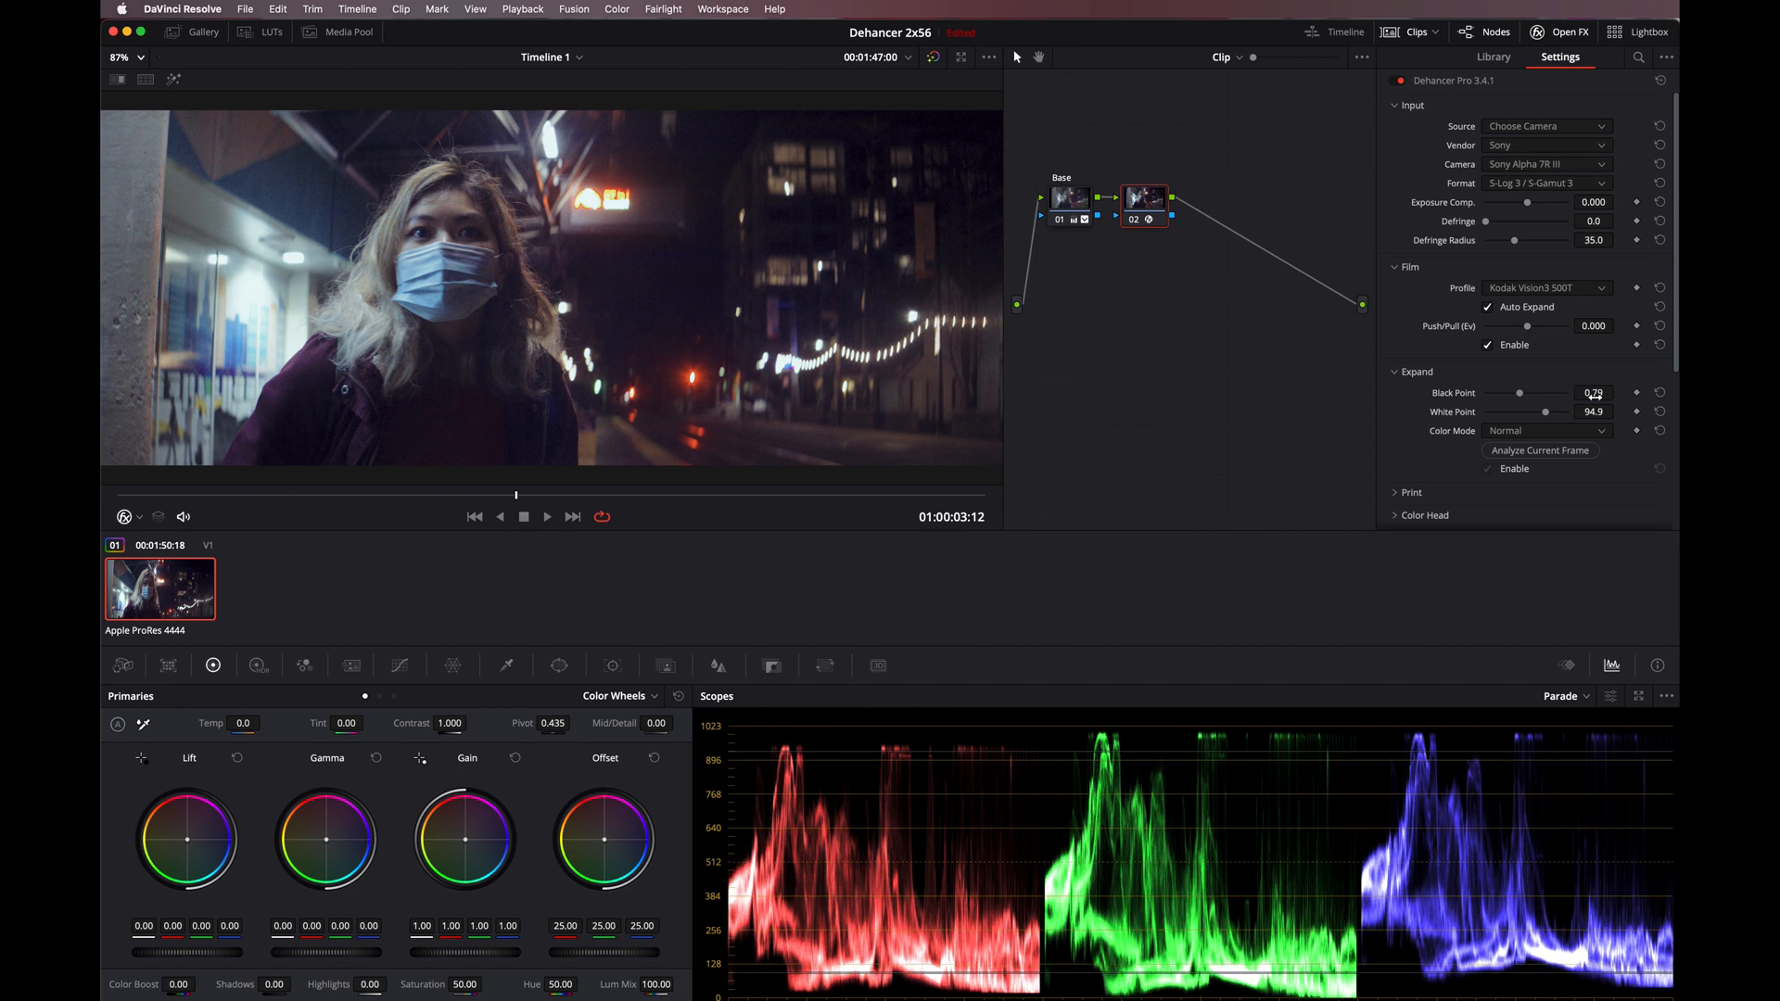
# Expand the Print section and toggle the Analogue Range Limiter on and off to compare the image
pyautogui.scroll(-3, 1483, 390)
pyautogui.click(1406, 384)
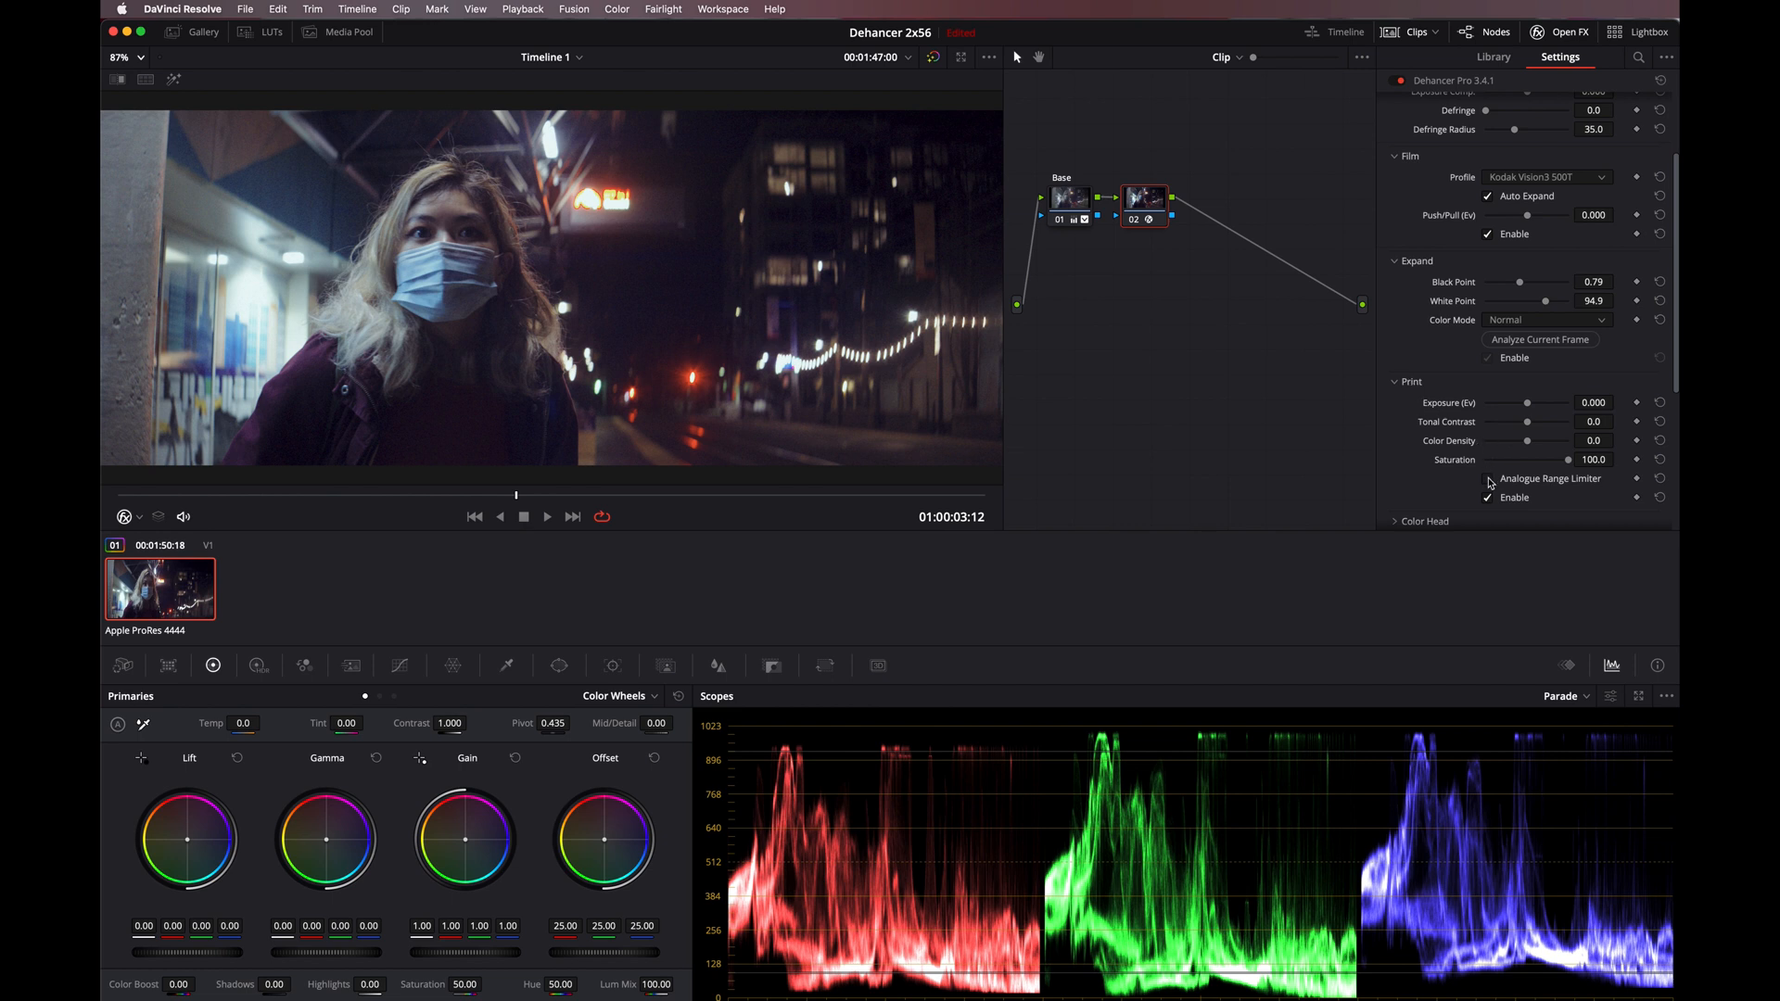
pyautogui.click(1488, 480)
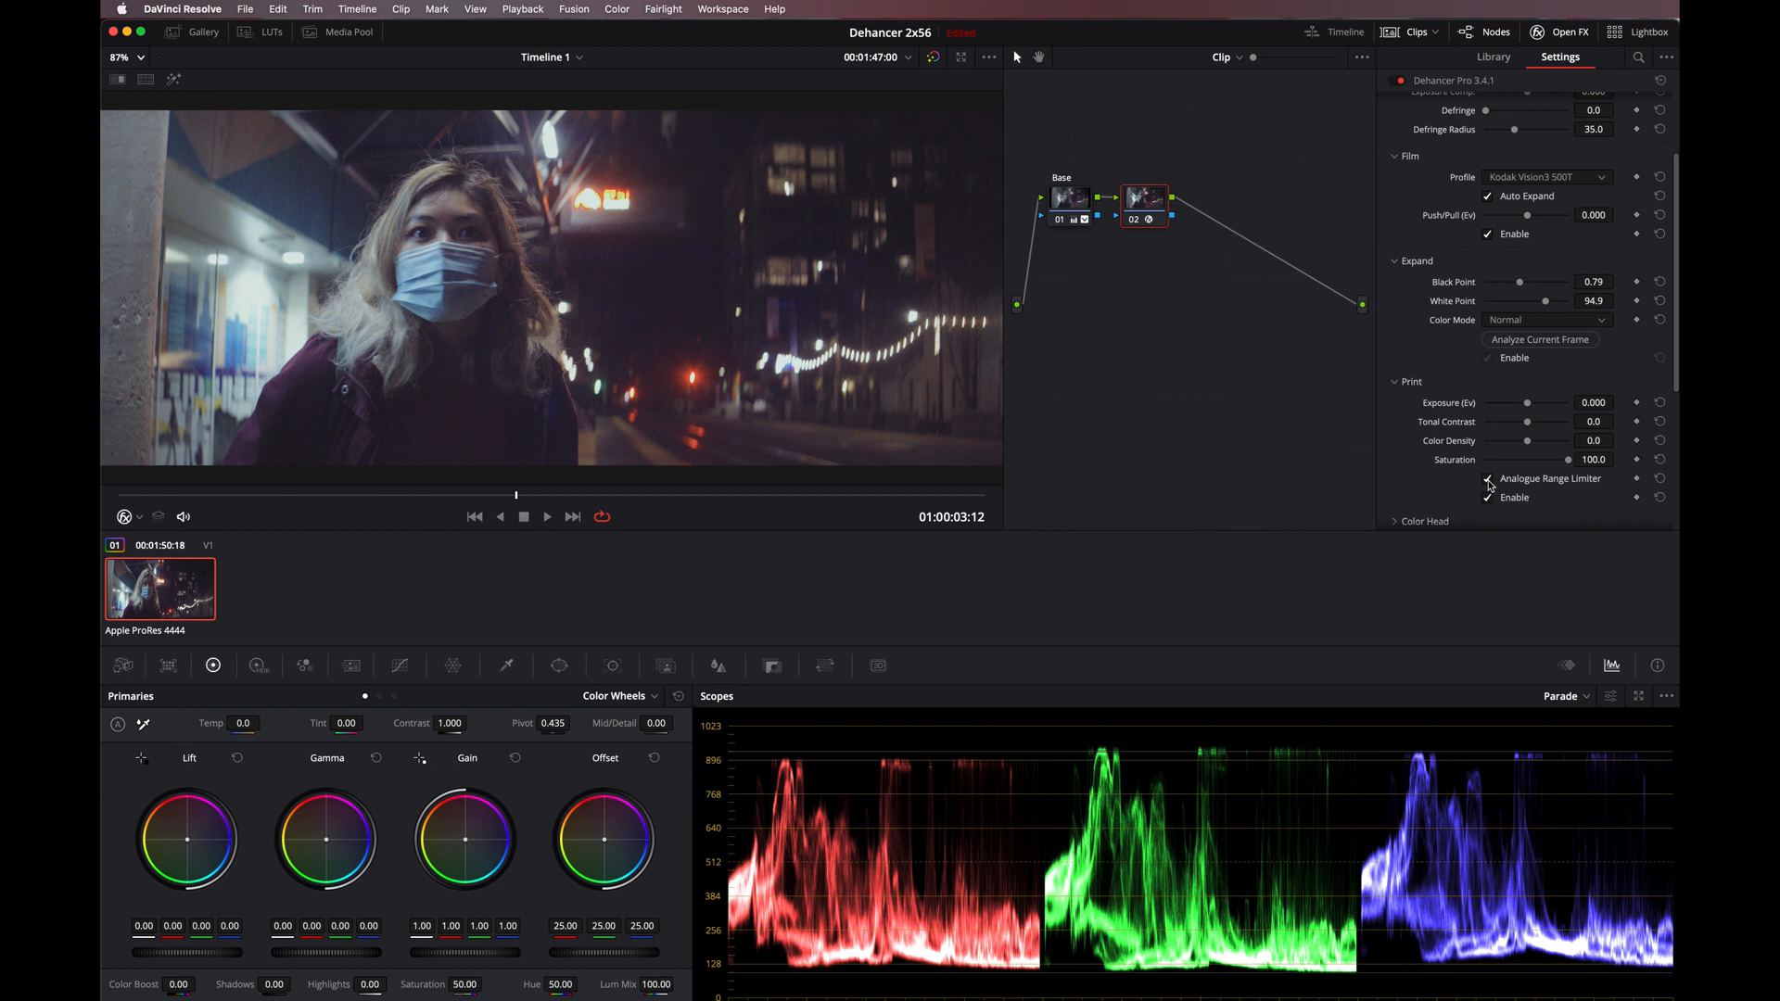
pyautogui.click(1487, 480)
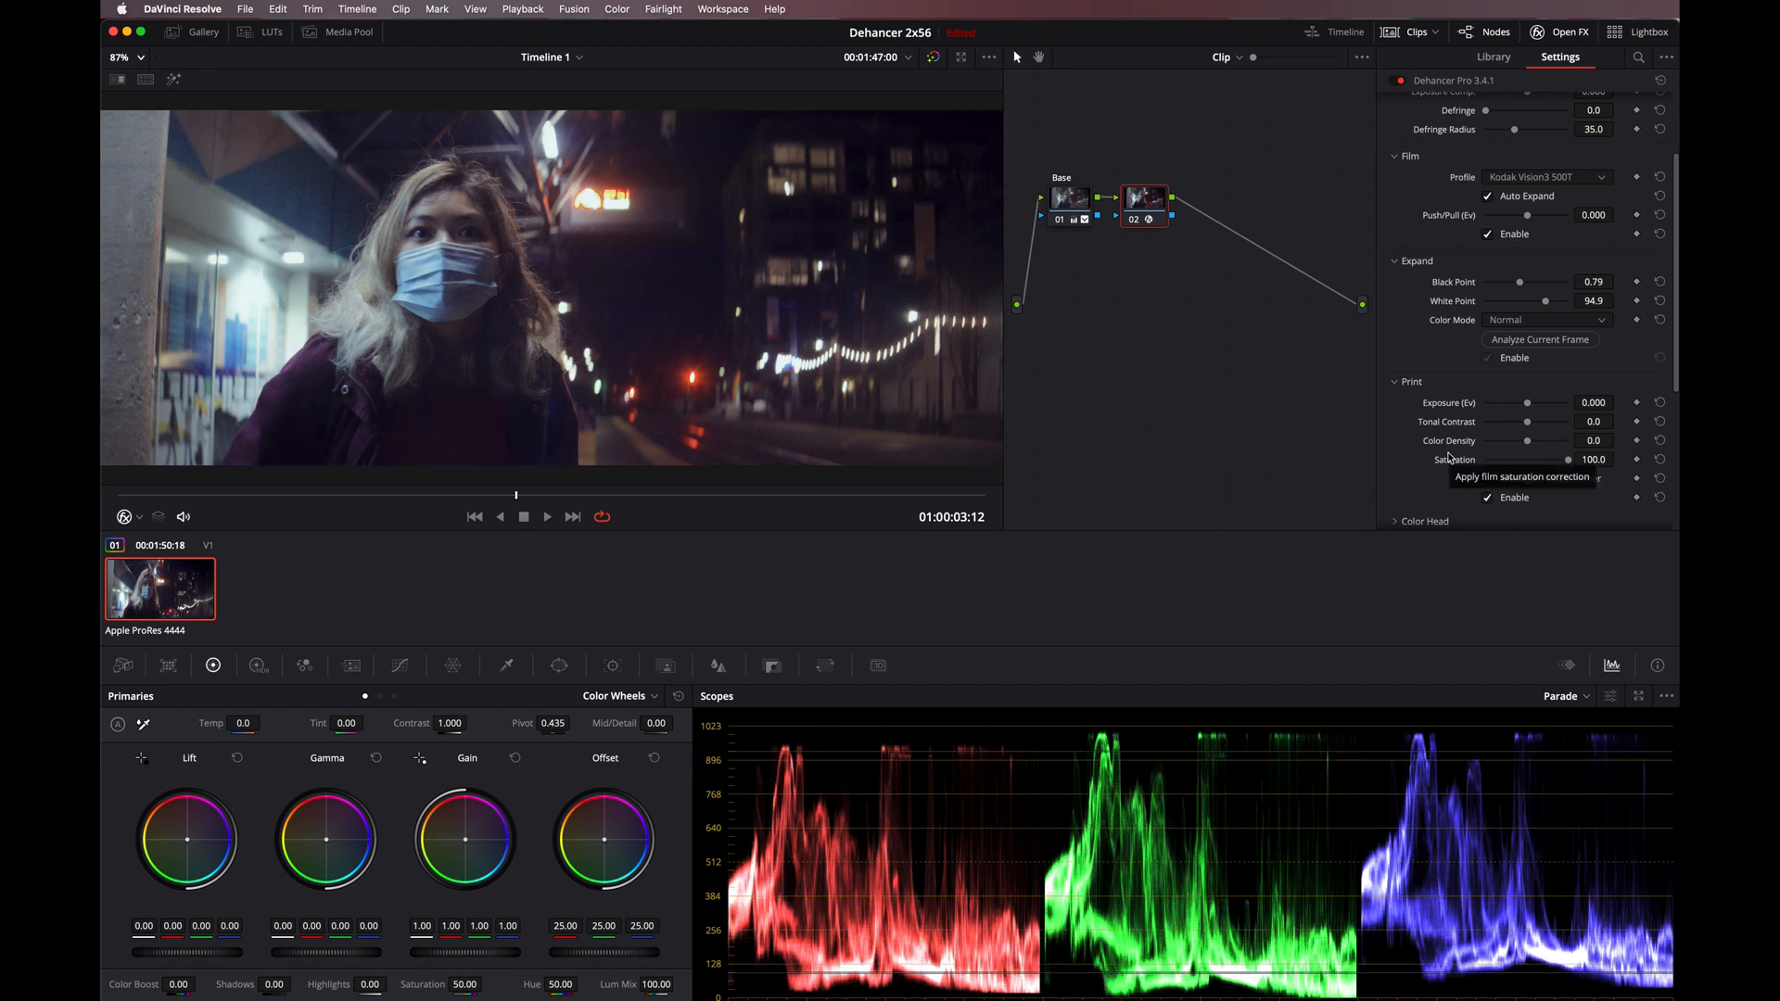
# Expand Color Head and try Yellow-Blue, Magenta-Green and Cyan-Red at -50.0, with Preserve Exposure lowered to 0.0
pyautogui.scroll(-3, 1446, 454)
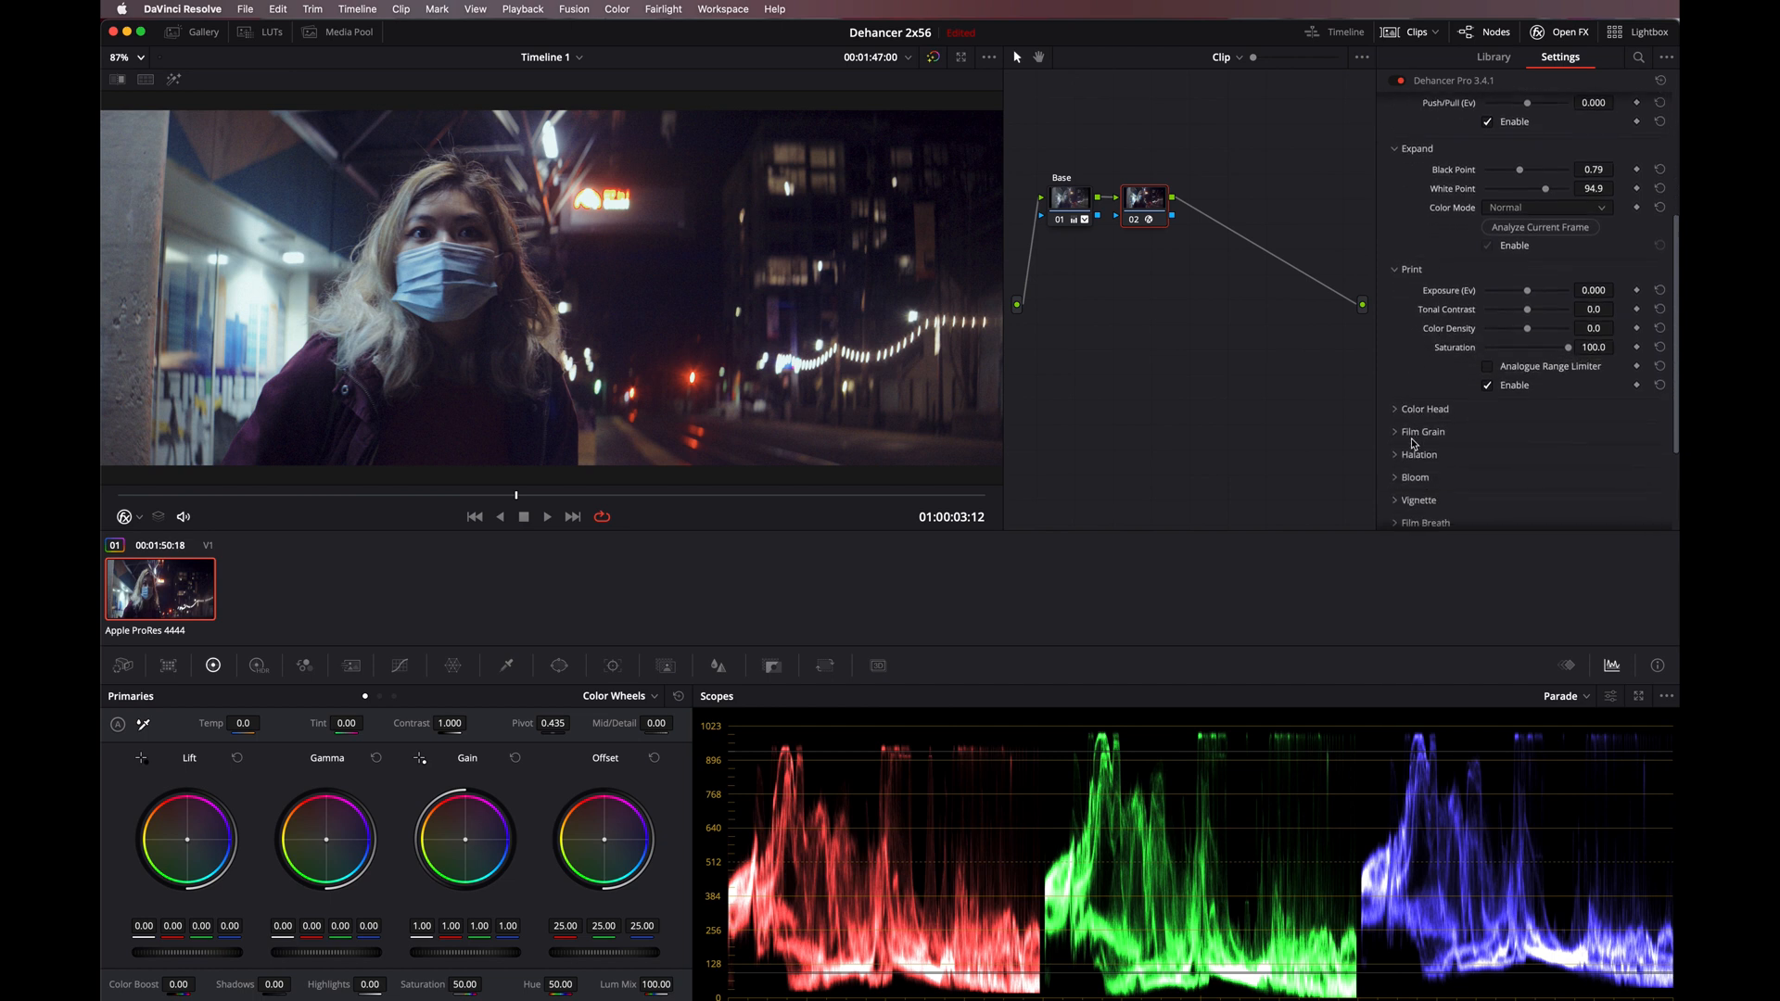
pyautogui.click(1396, 390)
pyautogui.scroll(-1, 1398, 394)
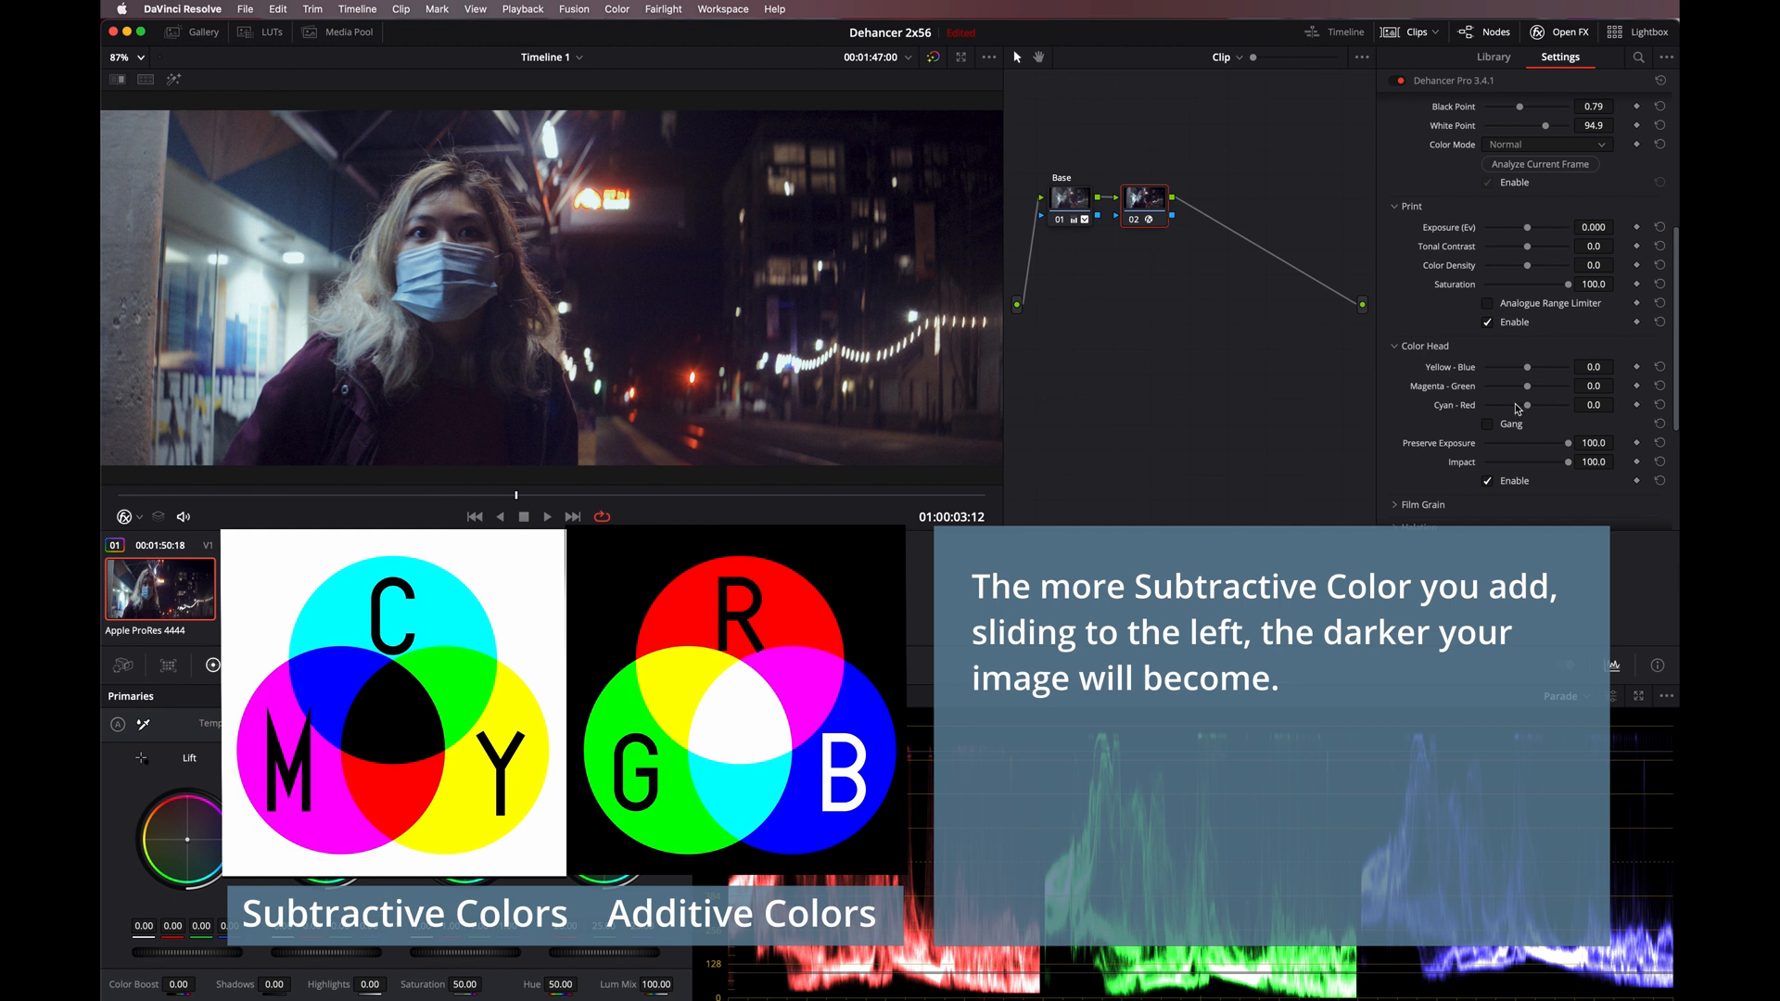
pyautogui.moveTo(1528, 370); pyautogui.dragTo(1395, 390)
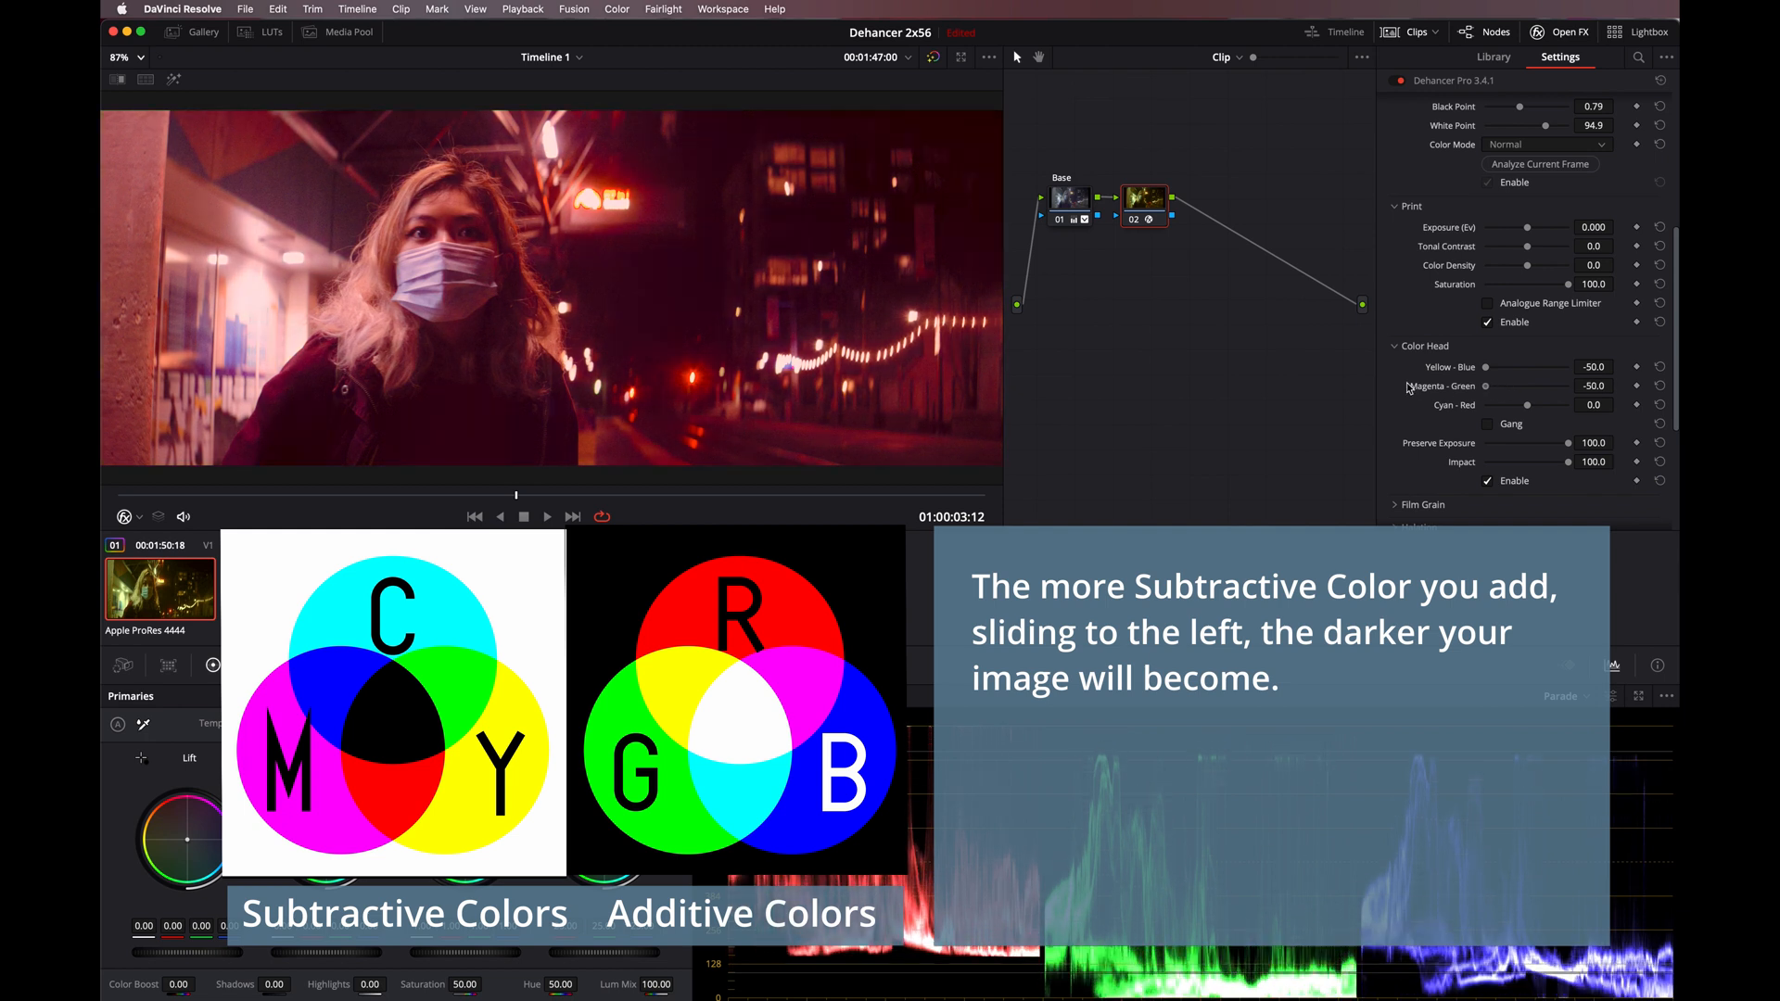
pyautogui.moveTo(1527, 406); pyautogui.dragTo(1459, 409)
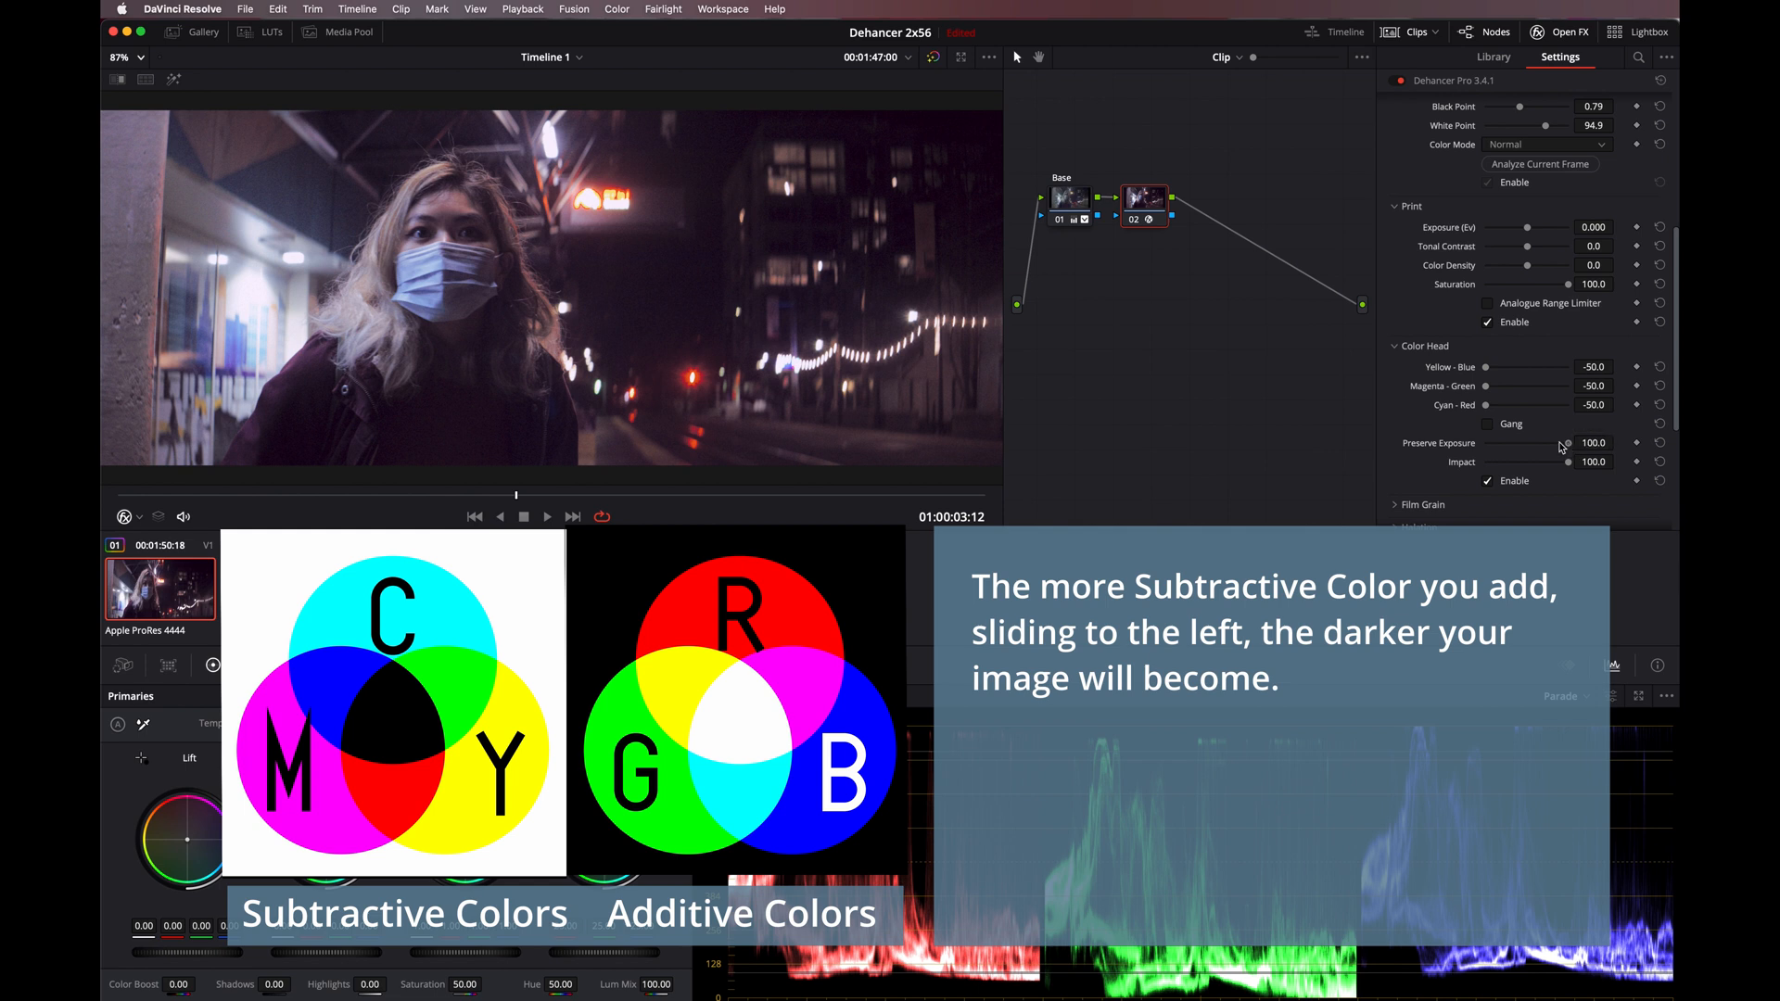
pyautogui.moveTo(1568, 446); pyautogui.dragTo(1485, 443)
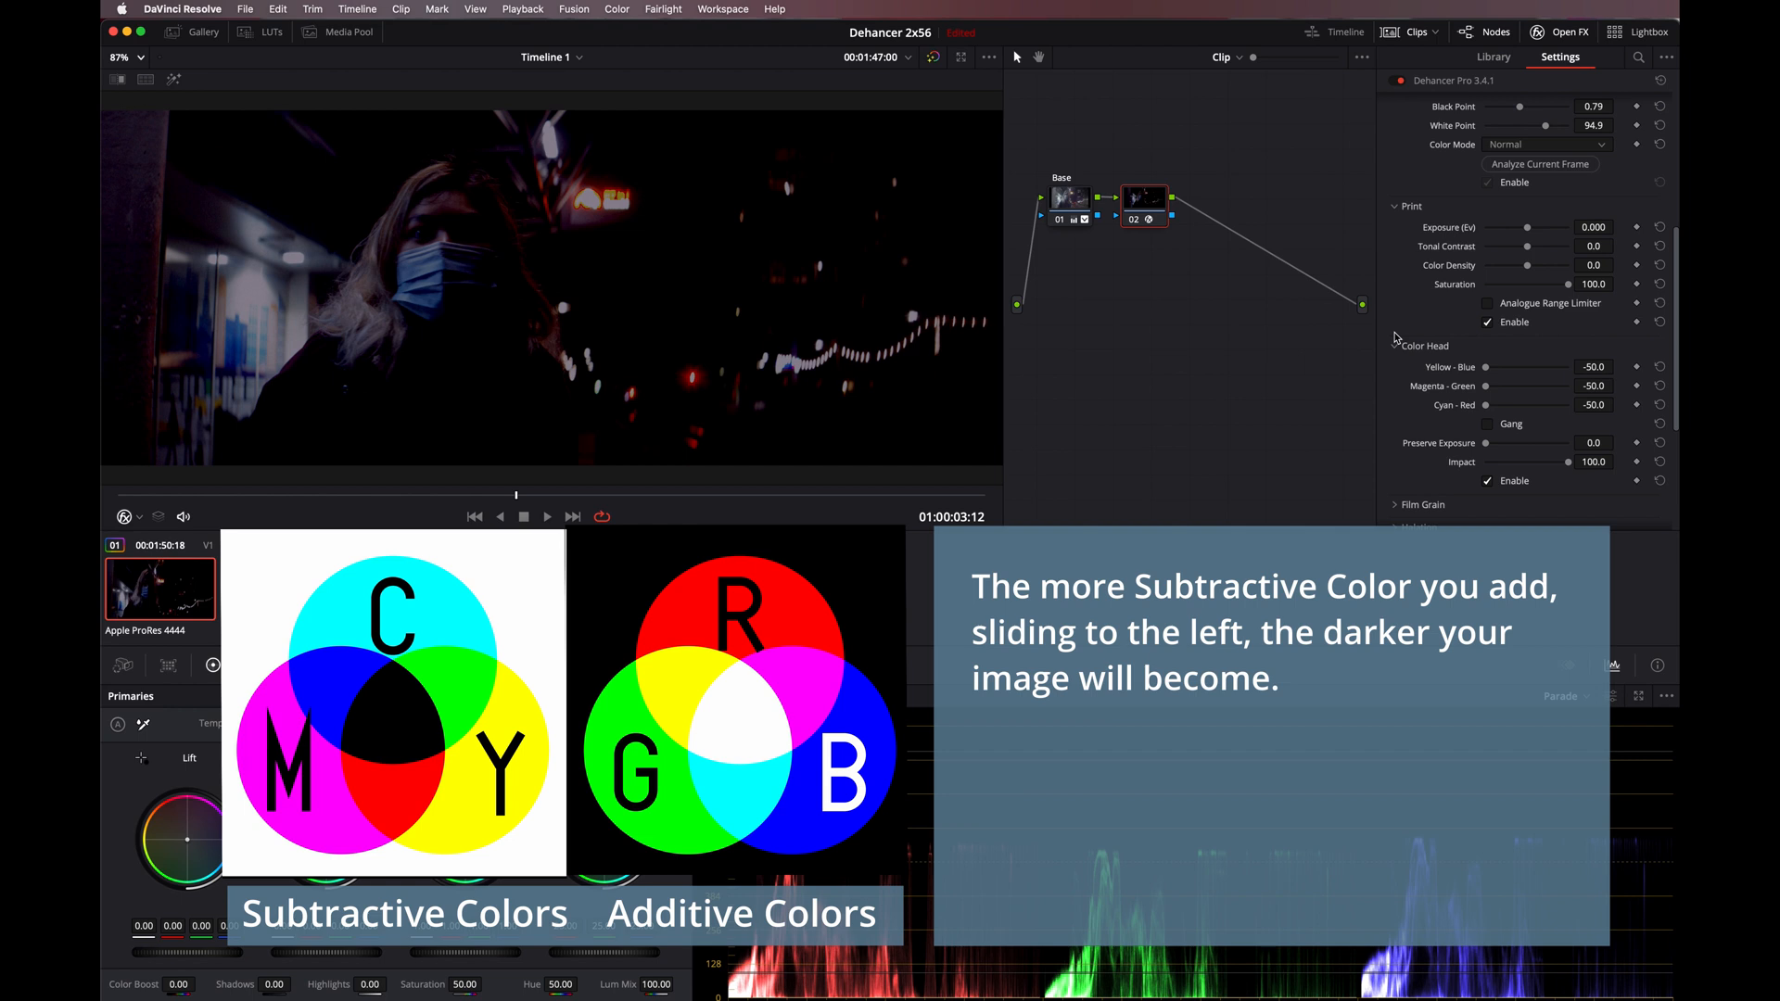
# Try Yellow-Blue, Magenta-Green and Cyan-Red at 50.0 in Color Head, and reset all three values
pyautogui.moveTo(1485, 367); pyautogui.dragTo(1615, 367)
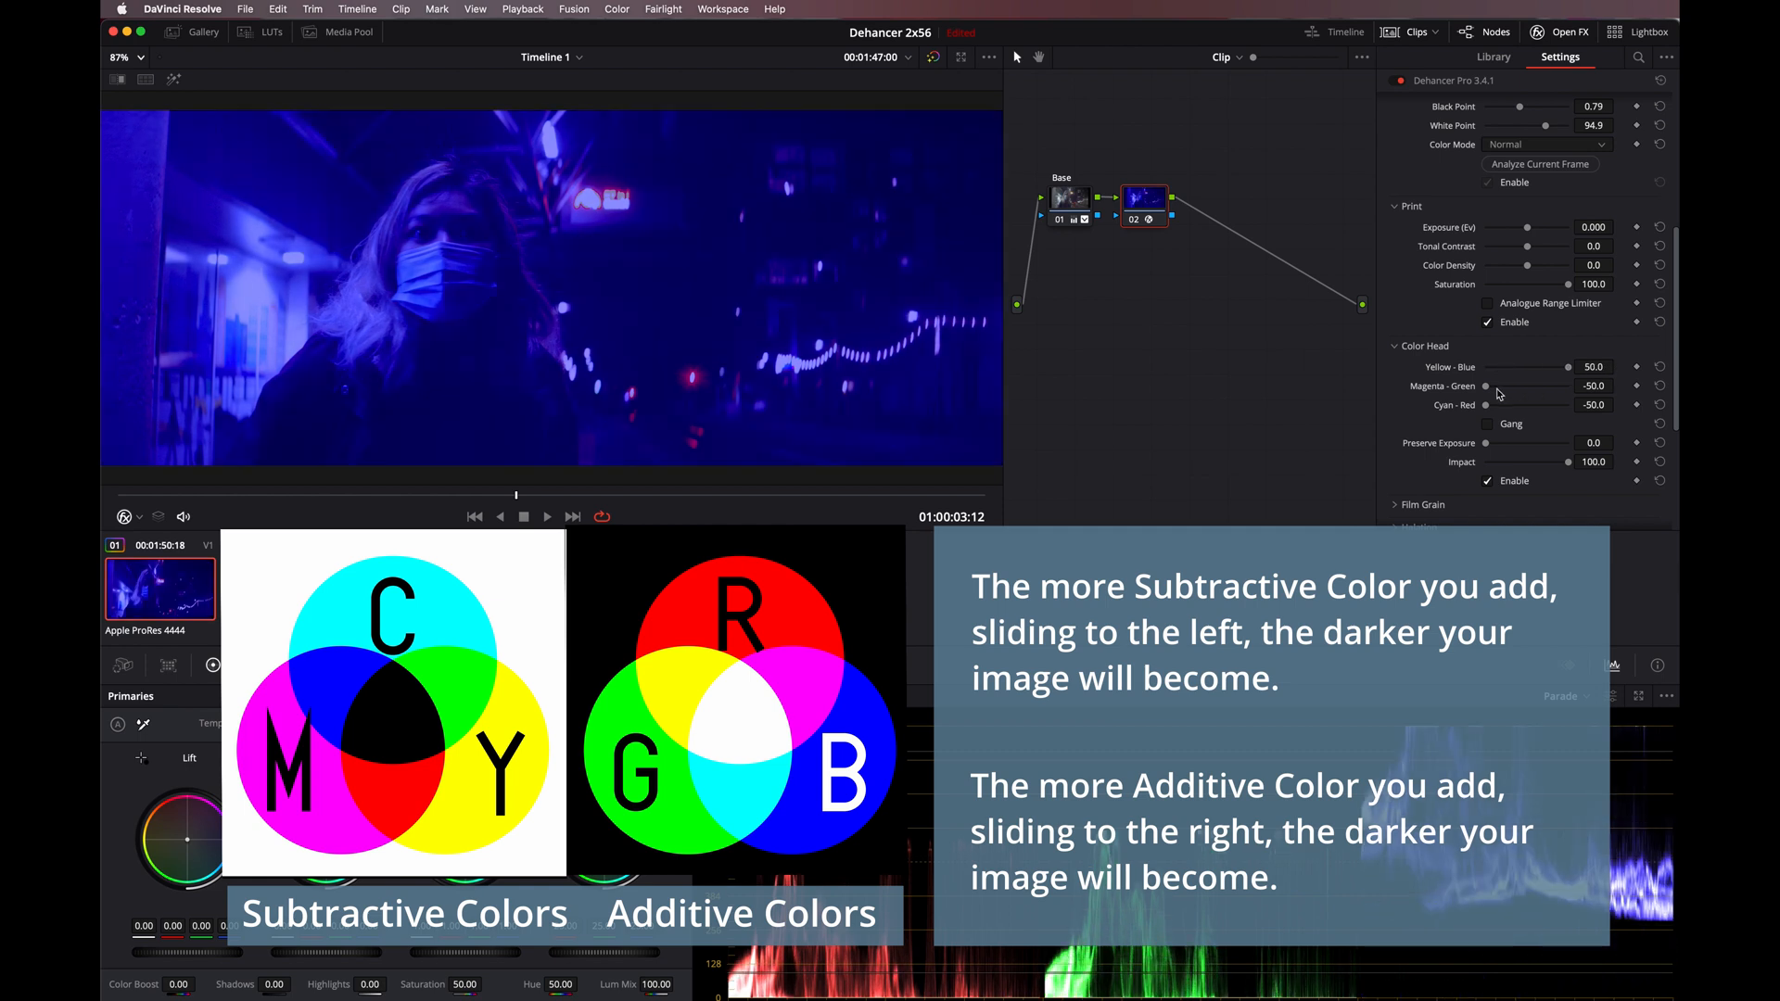
pyautogui.moveTo(1484, 388); pyautogui.dragTo(1587, 382)
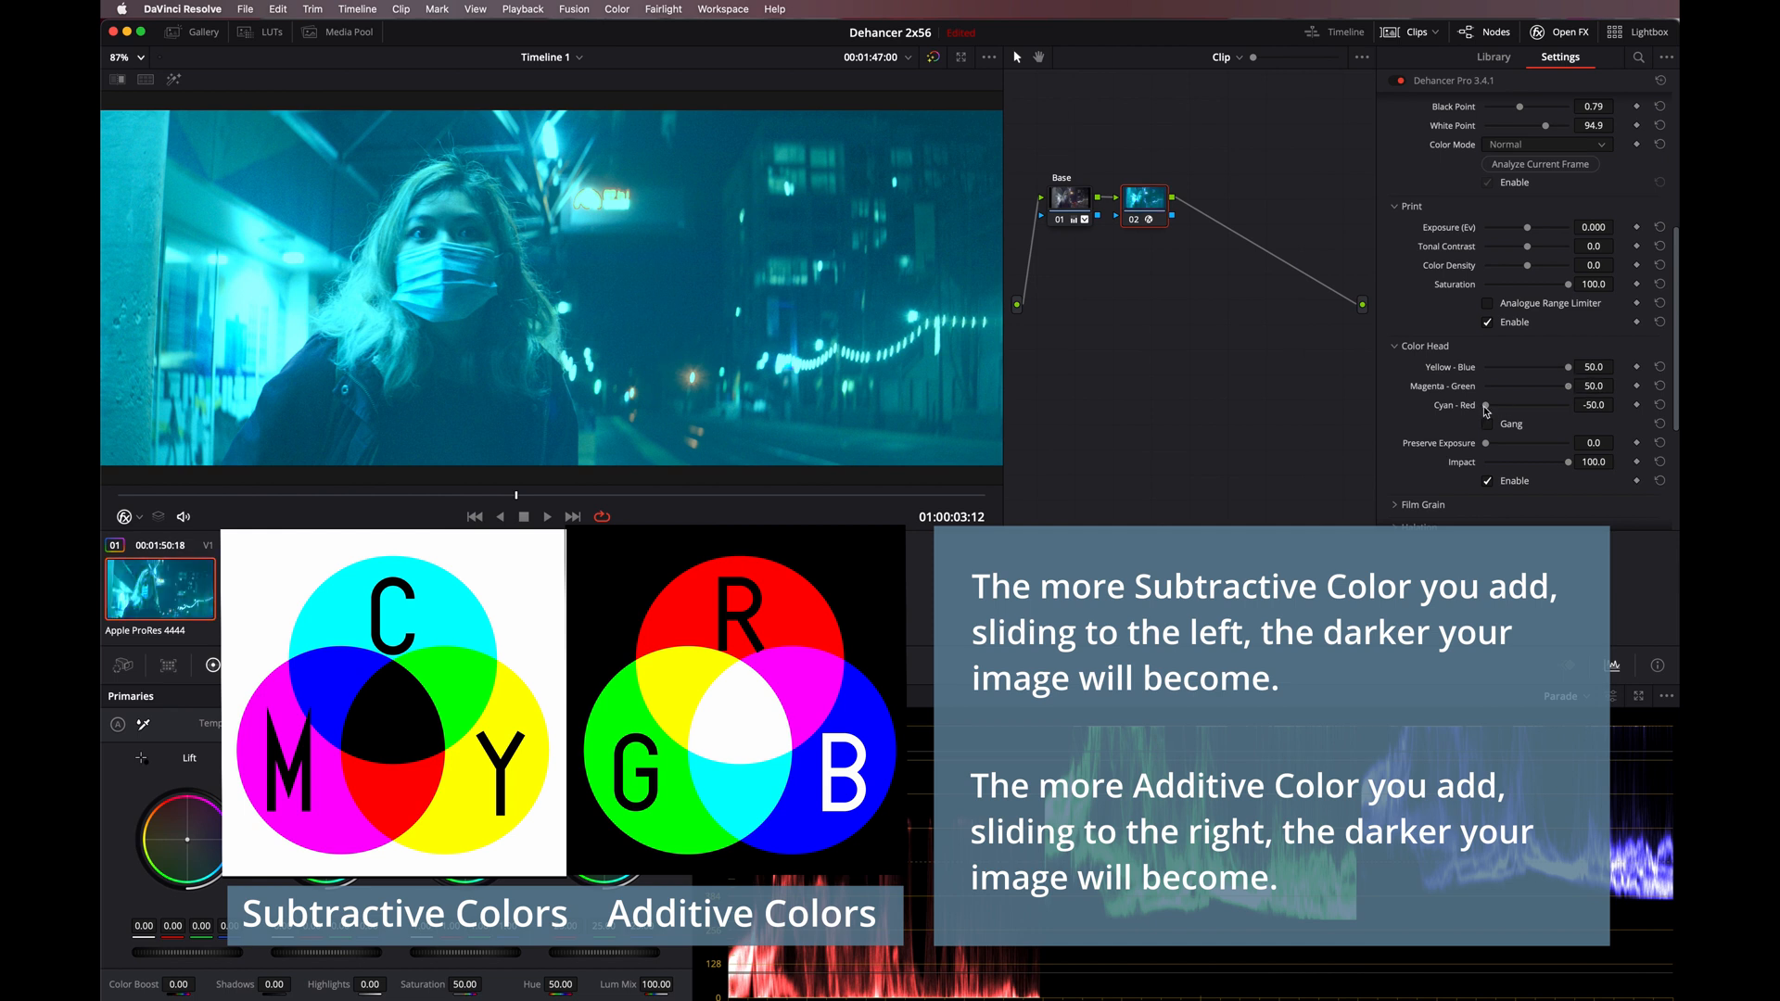
pyautogui.moveTo(1487, 409); pyautogui.dragTo(1566, 409)
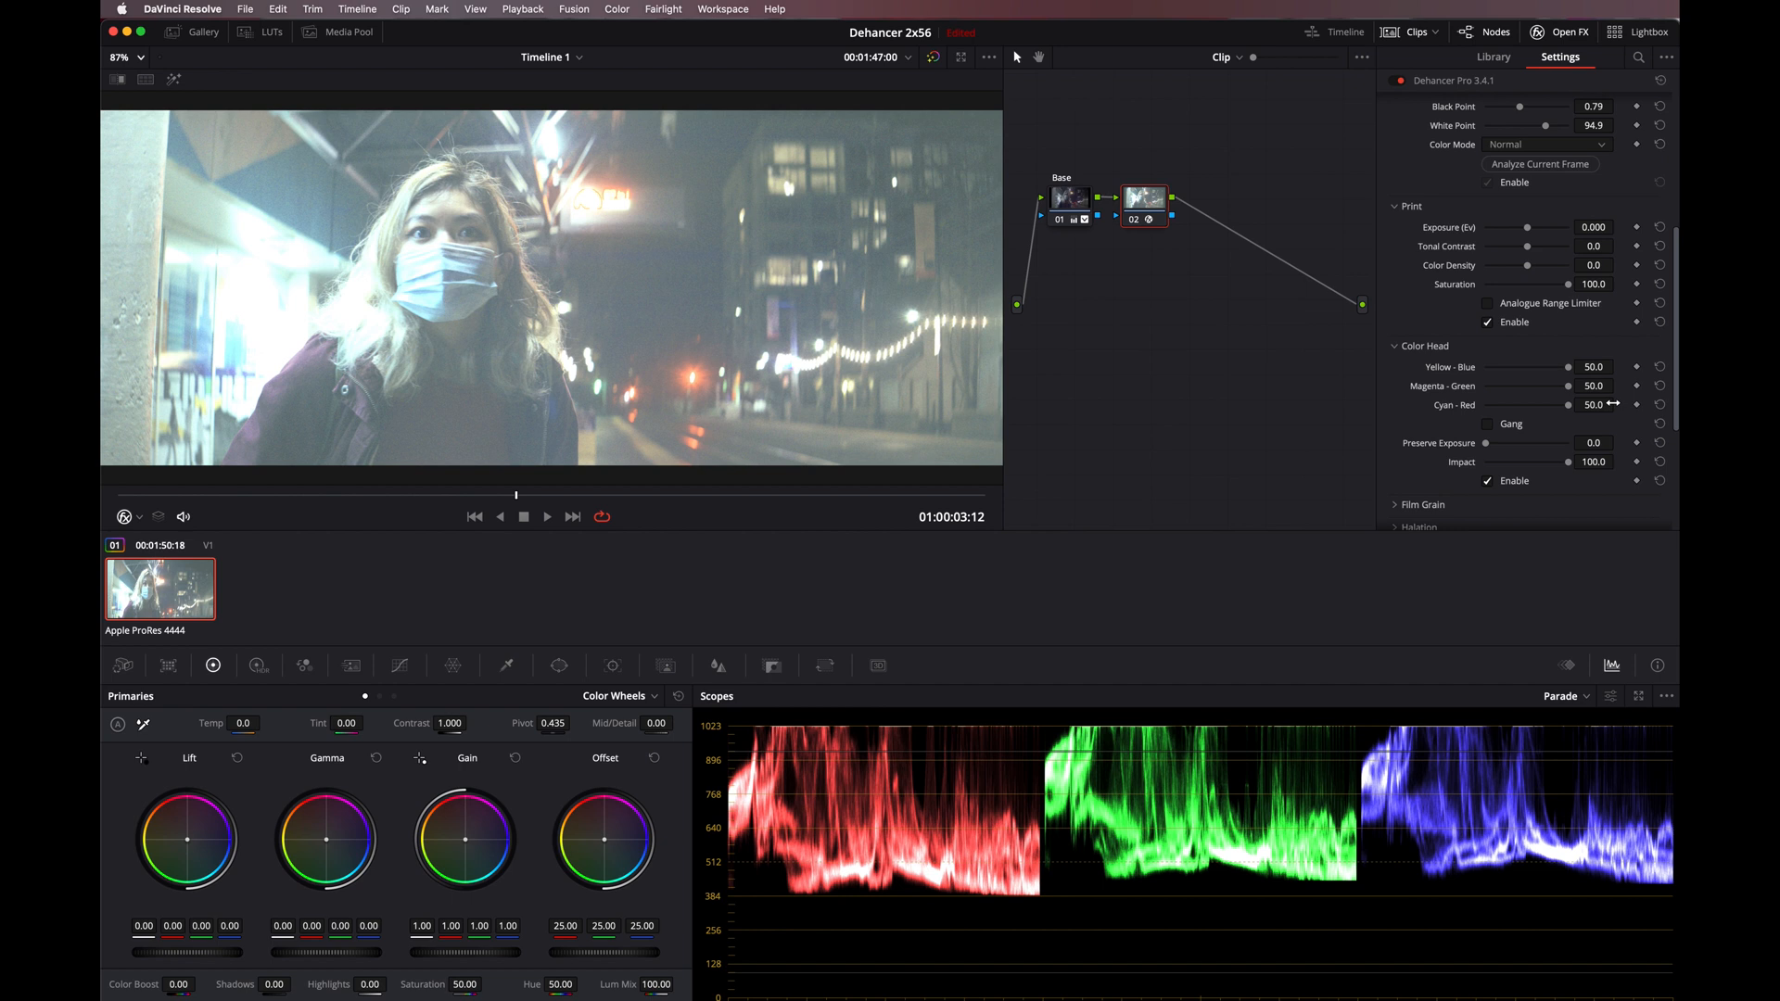
pyautogui.click(1659, 367)
pyautogui.click(1659, 386)
pyautogui.click(1659, 405)
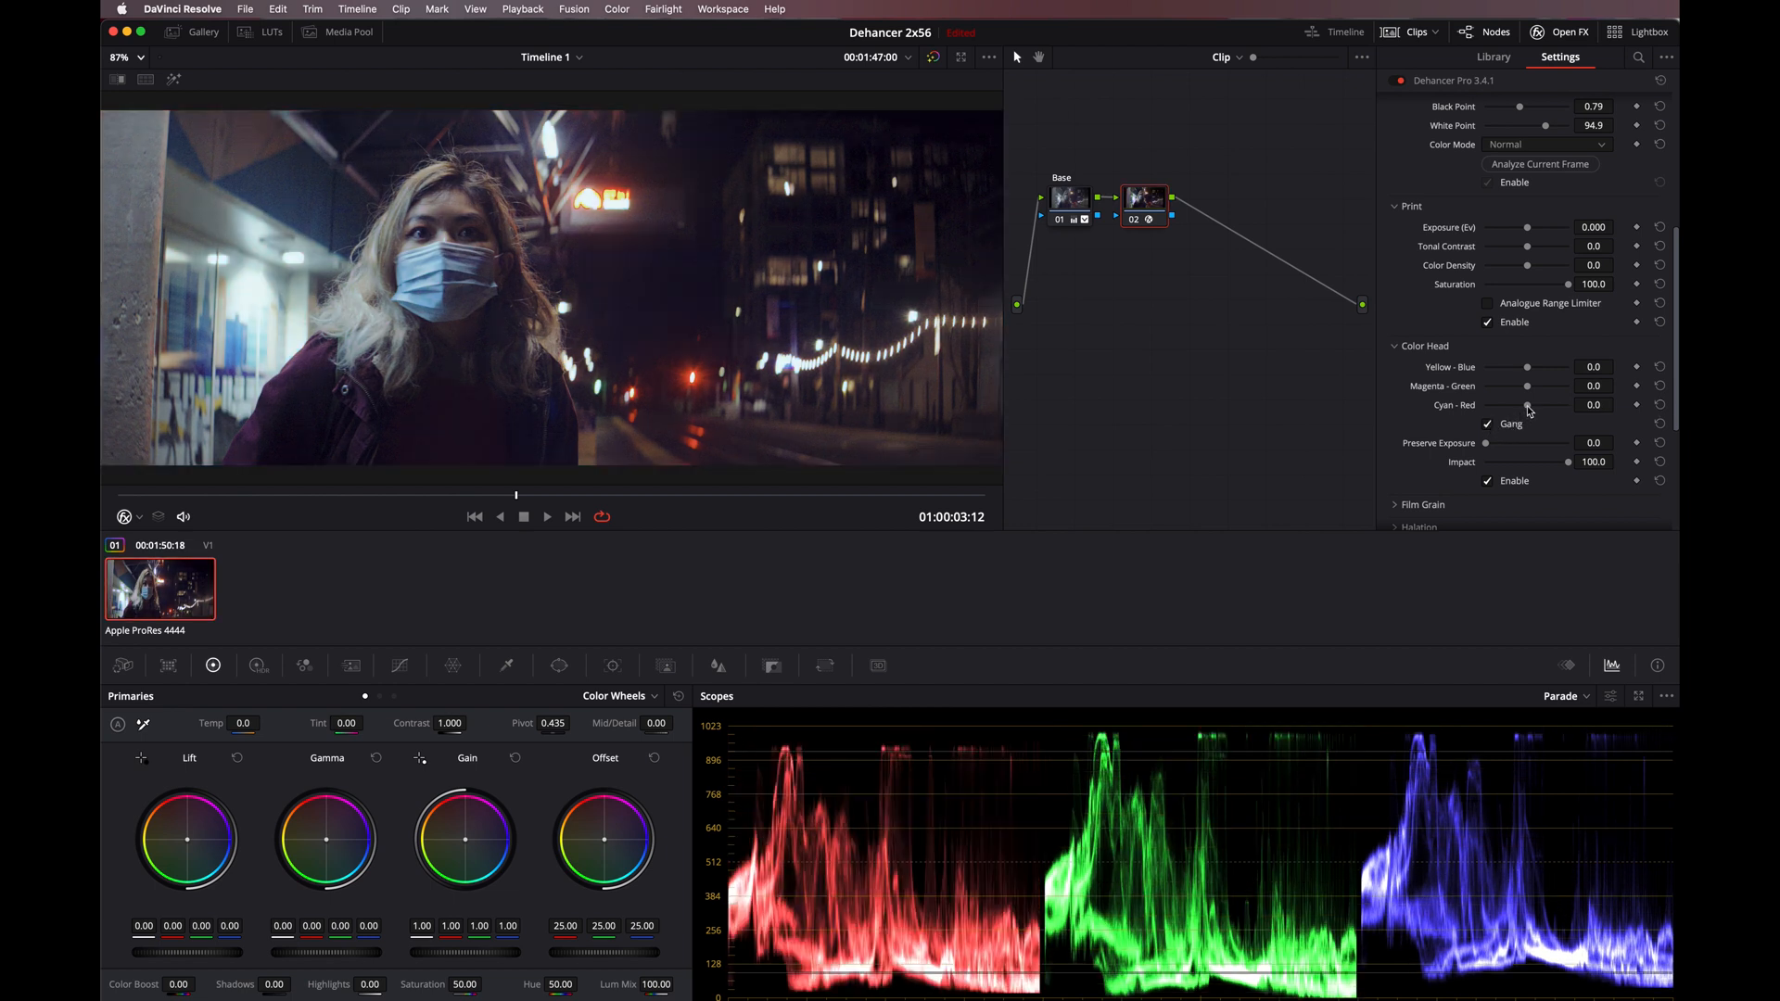
# Raise Color Head's Preserve Exposure to 100.0 and set Yellow-Blue to -0.3, Magenta-Green to -1.6 and Cyan-Red to 1.2
pyautogui.moveTo(1526, 407)
pyautogui.mouseDown()
pyautogui.moveTo(1544, 410)
pyautogui.moveTo(1528, 412)
pyautogui.mouseUp()
pyautogui.moveTo(1485, 448); pyautogui.dragTo(1567, 443)
pyautogui.moveTo(1593, 367); pyautogui.dragTo(1589, 367)
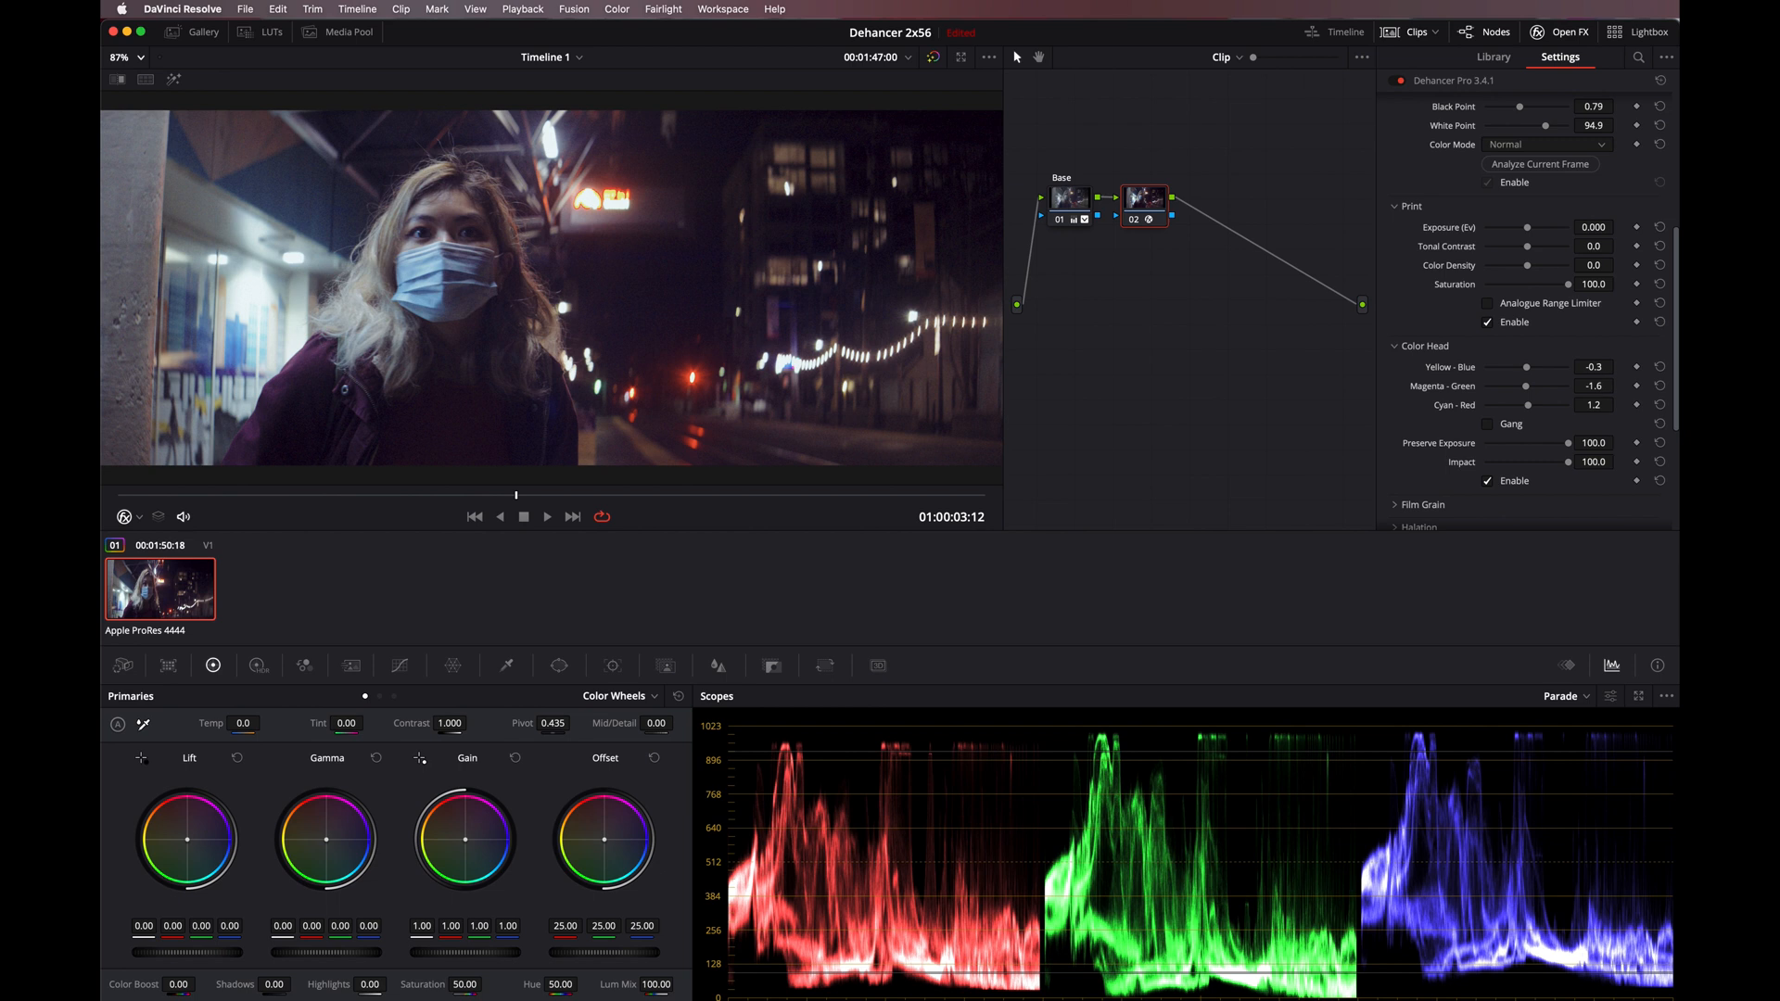
# Expand Film Grain and set Size to 1.10, Amount to 23.1, Shadows to 55.0 and Highlights to 75.0, trying a lower Chroma
pyautogui.scroll(-3, 1432, 422)
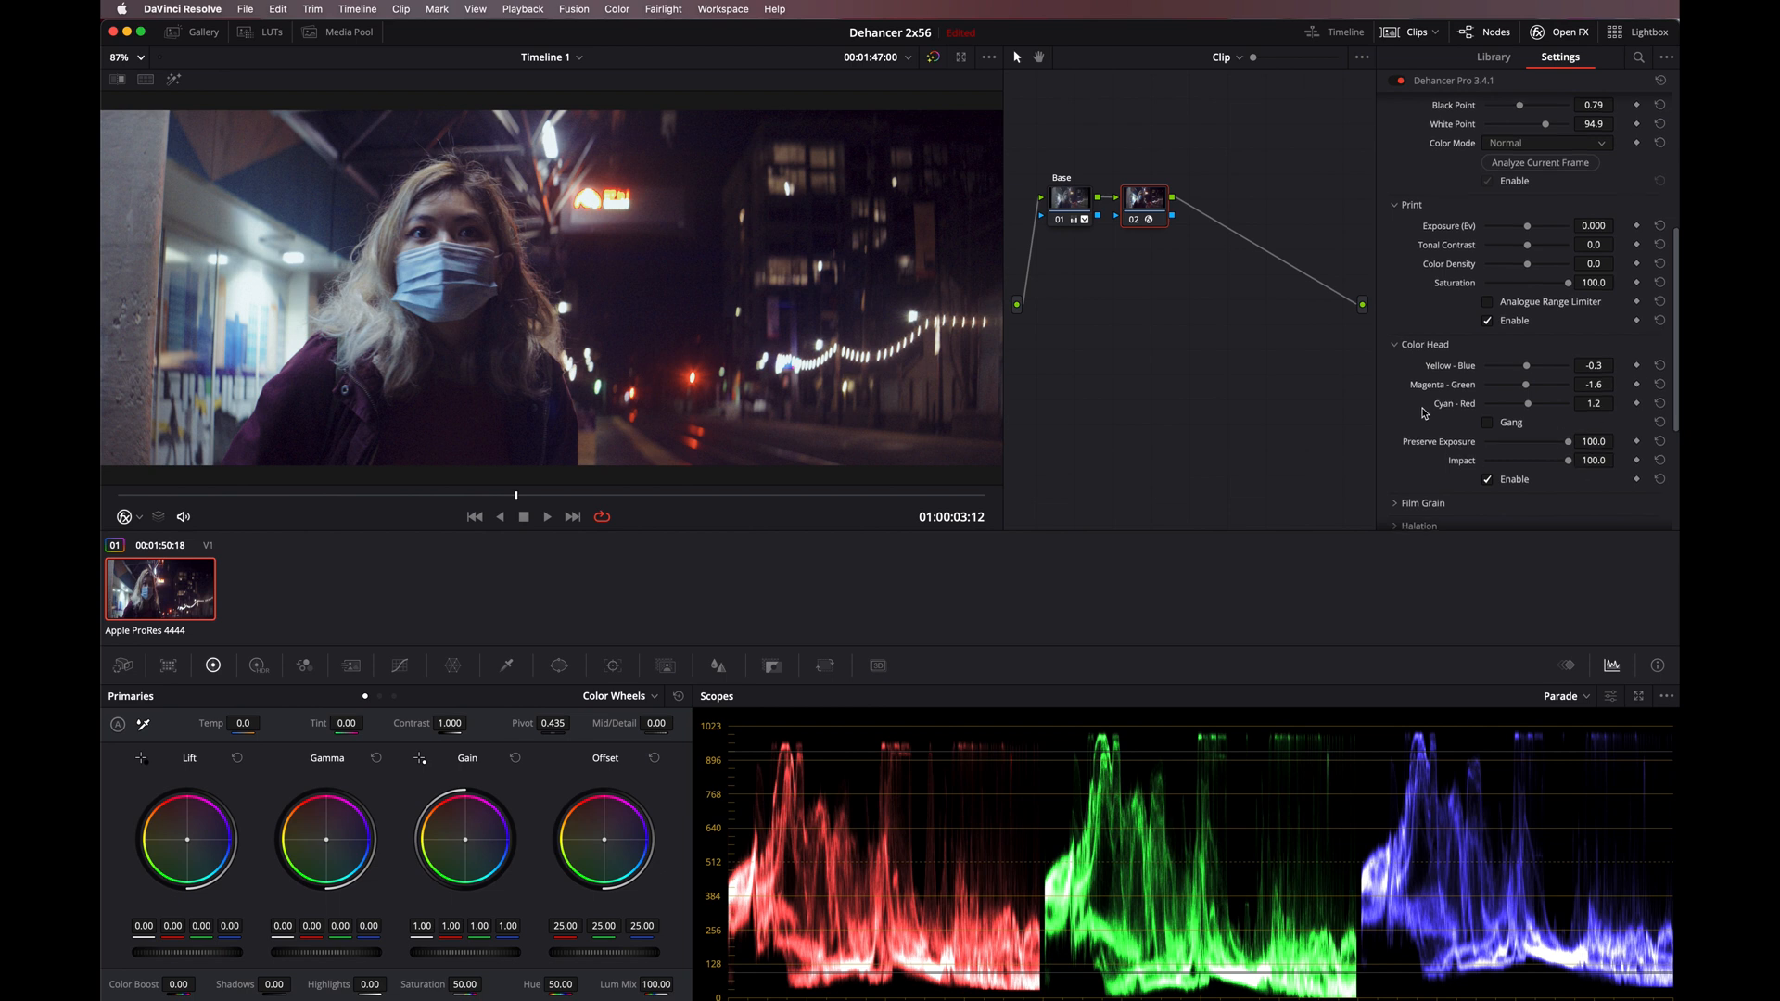
pyautogui.click(1423, 350)
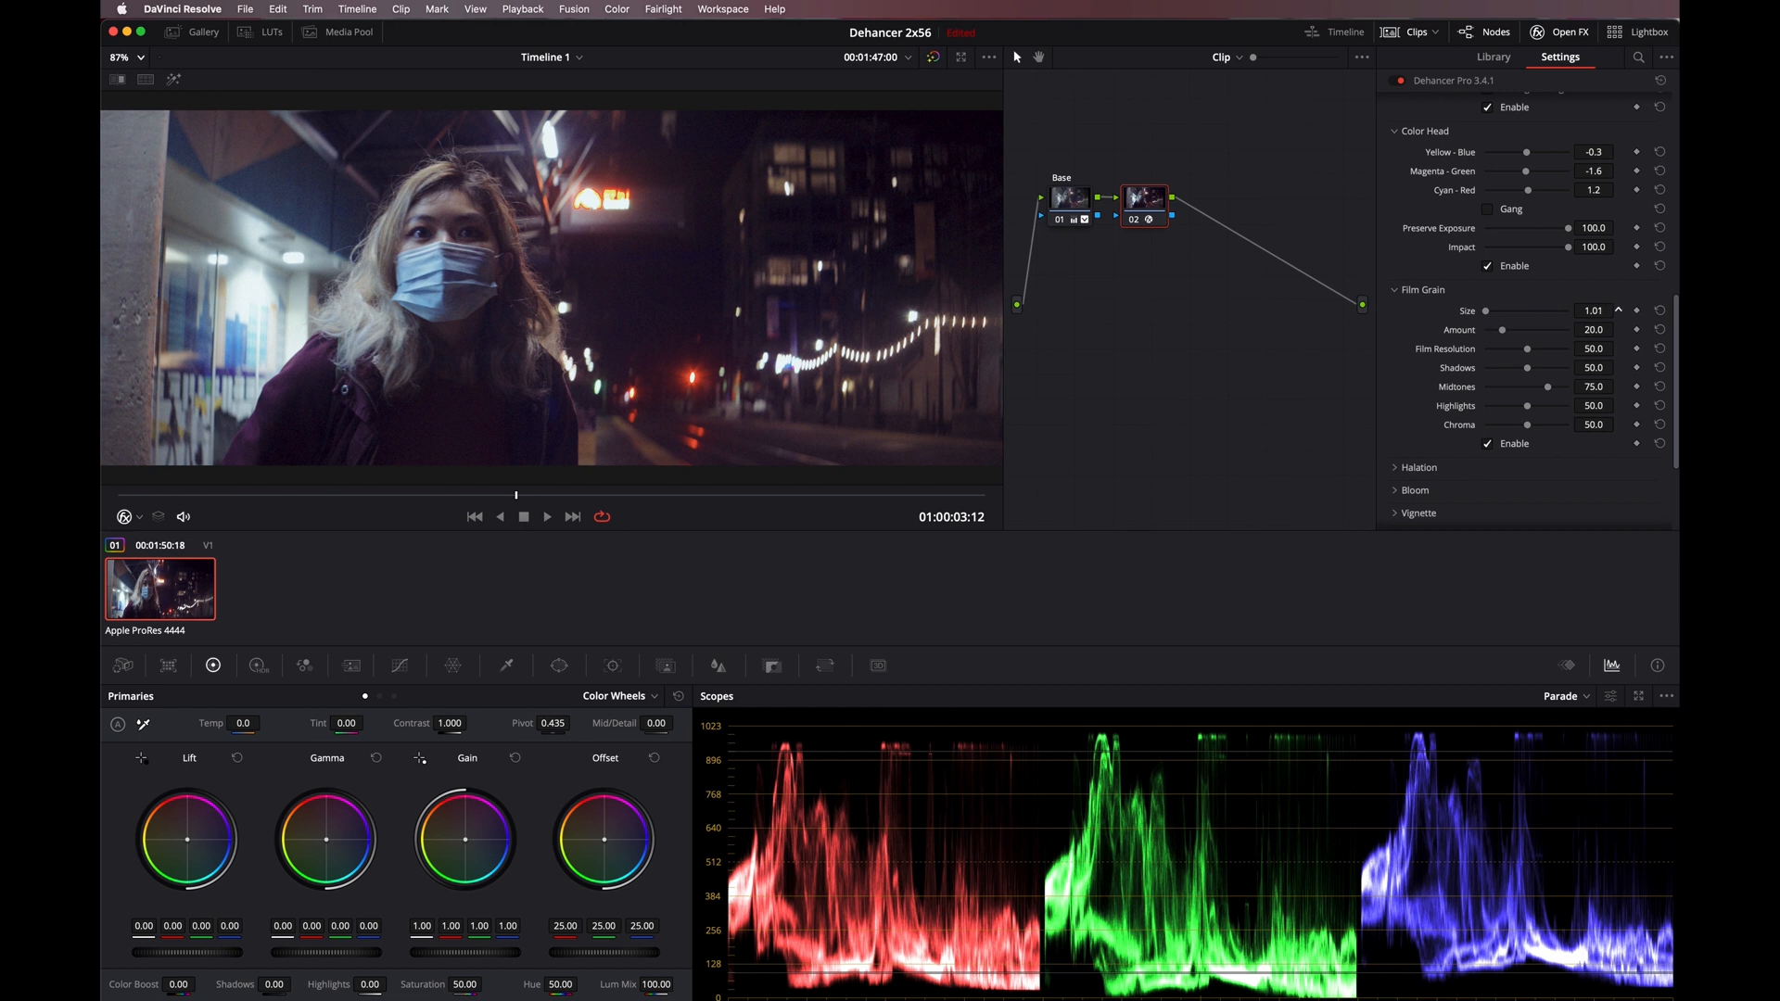
pyautogui.moveTo(1592, 311); pyautogui.dragTo(1604, 310)
pyautogui.moveTo(1617, 329); pyautogui.dragTo(1598, 331)
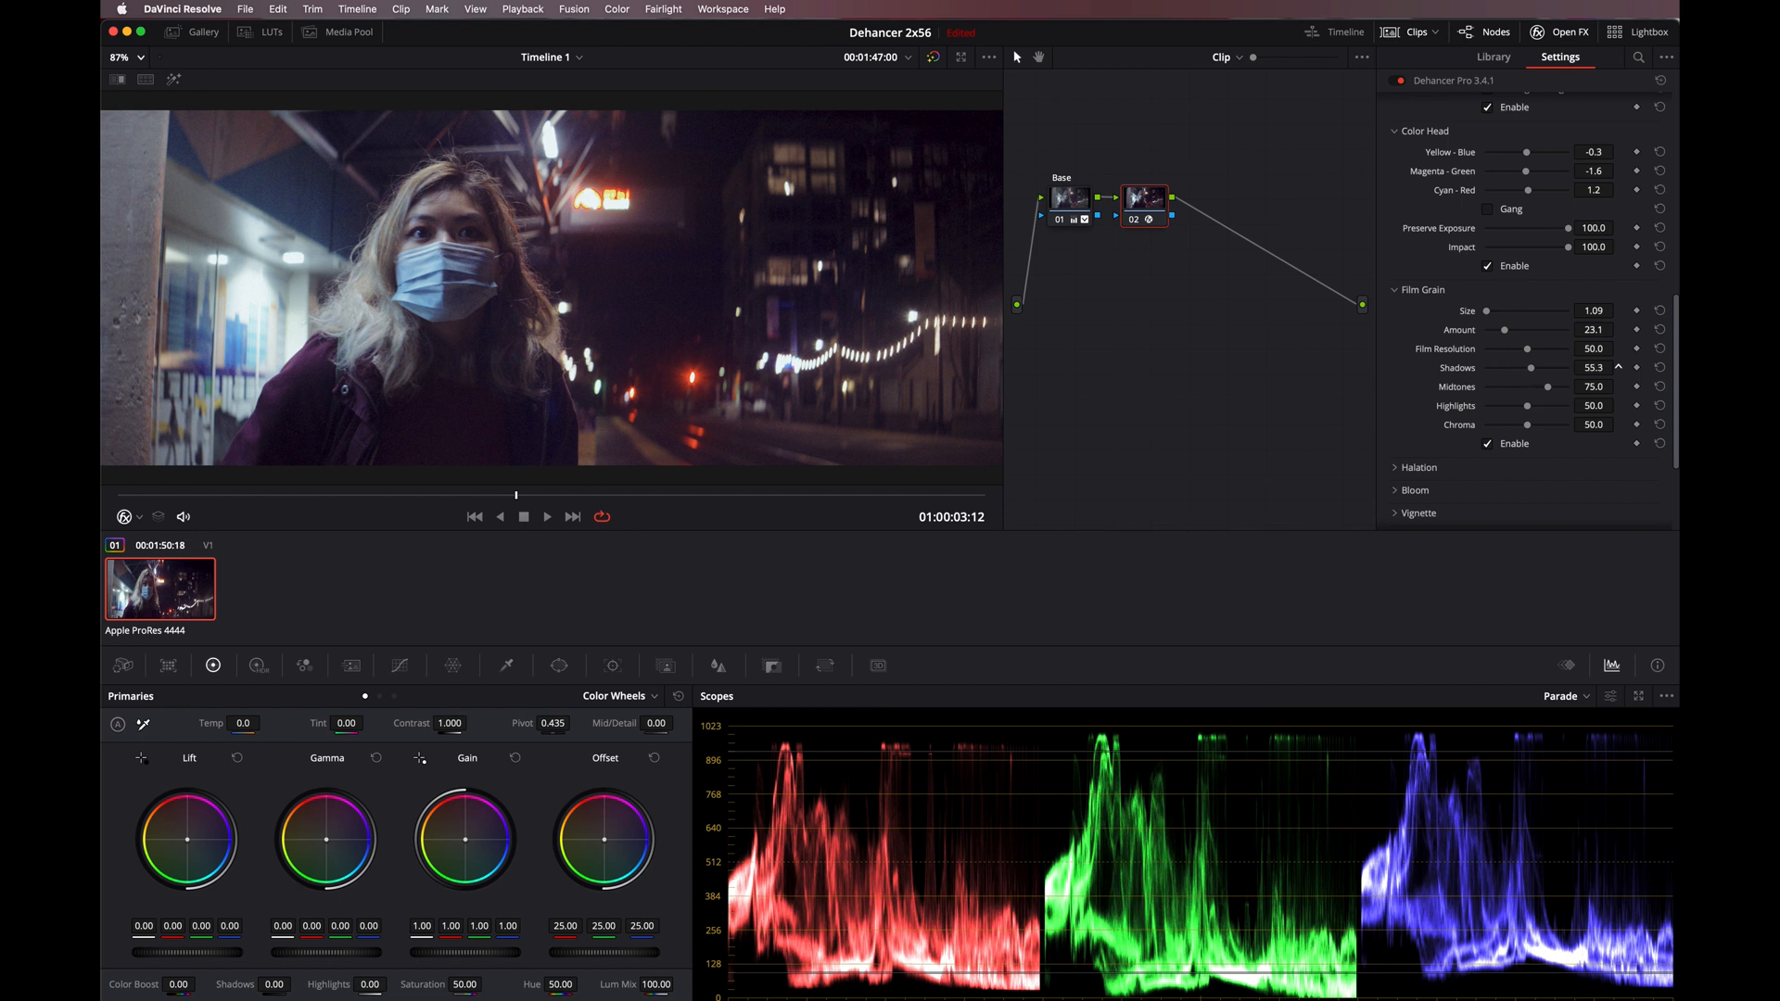
pyautogui.moveTo(1594, 368); pyautogui.dragTo(1591, 368)
pyautogui.moveTo(1593, 406); pyautogui.dragTo(1608, 406)
pyautogui.moveTo(1618, 405); pyautogui.dragTo(1617, 405)
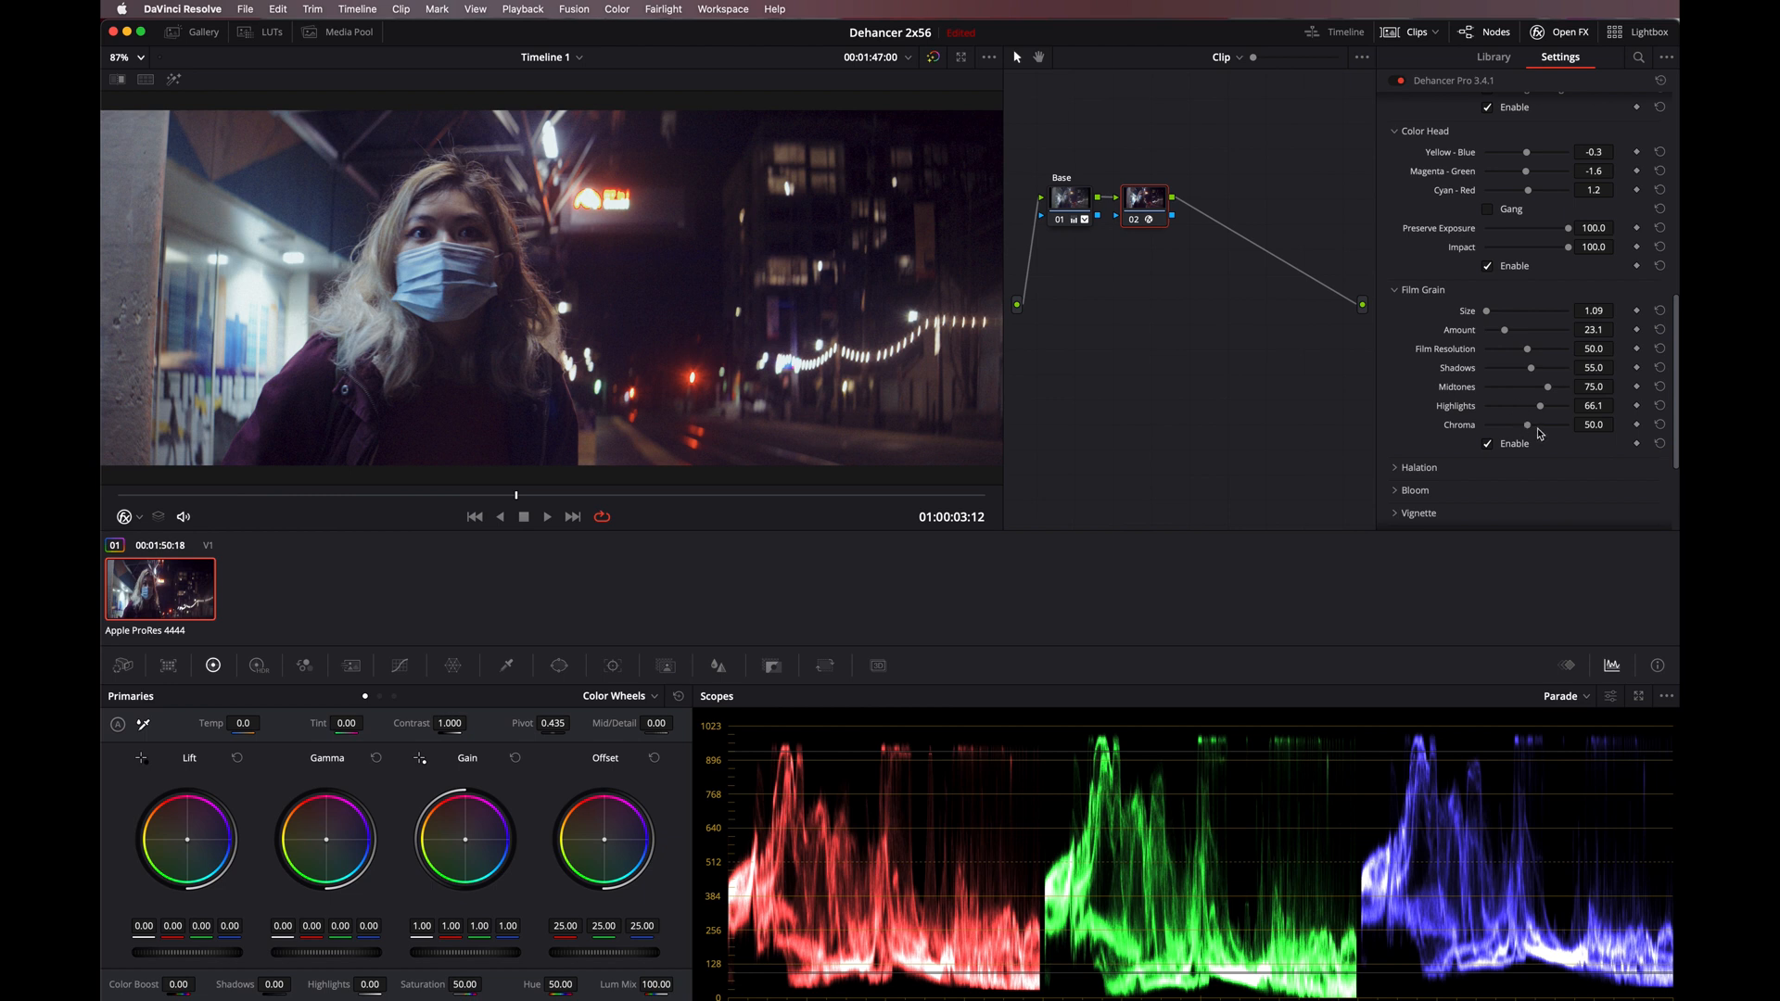
pyautogui.moveTo(1527, 425); pyautogui.dragTo(1485, 425)
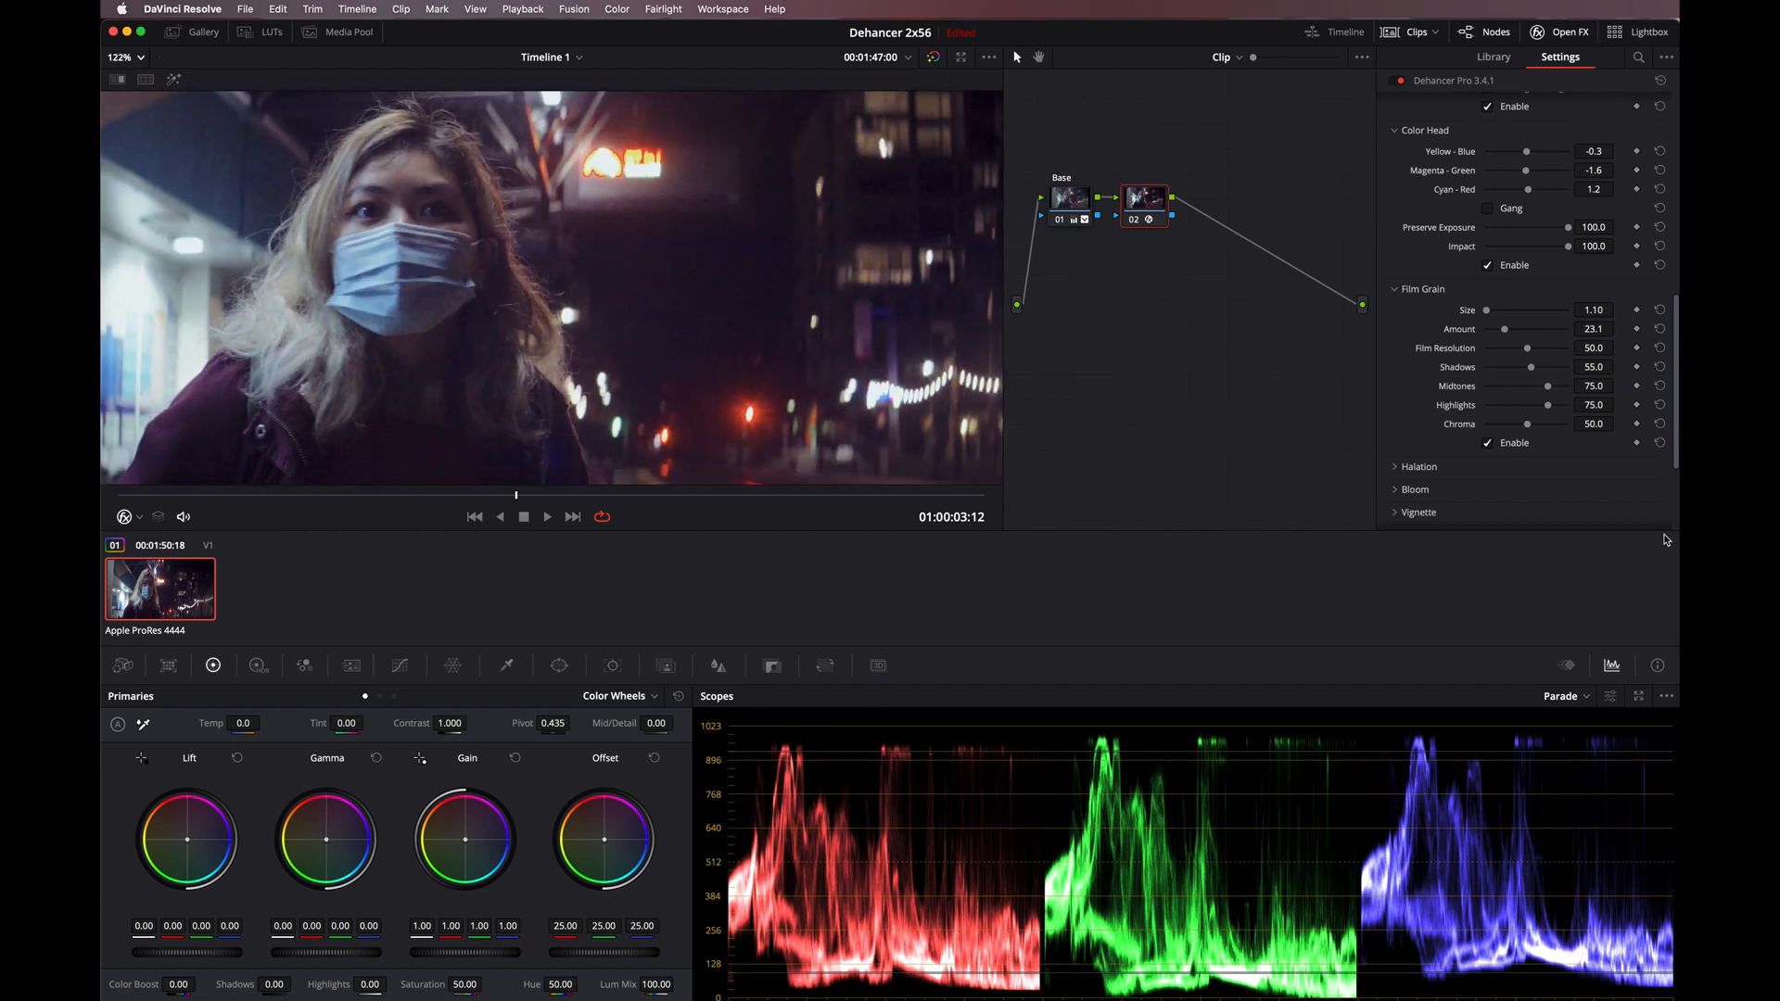
# Expand the Halation section, toggle the effect on and off to compare the lights, and collapse the section
pyautogui.scroll(-3, 1432, 444)
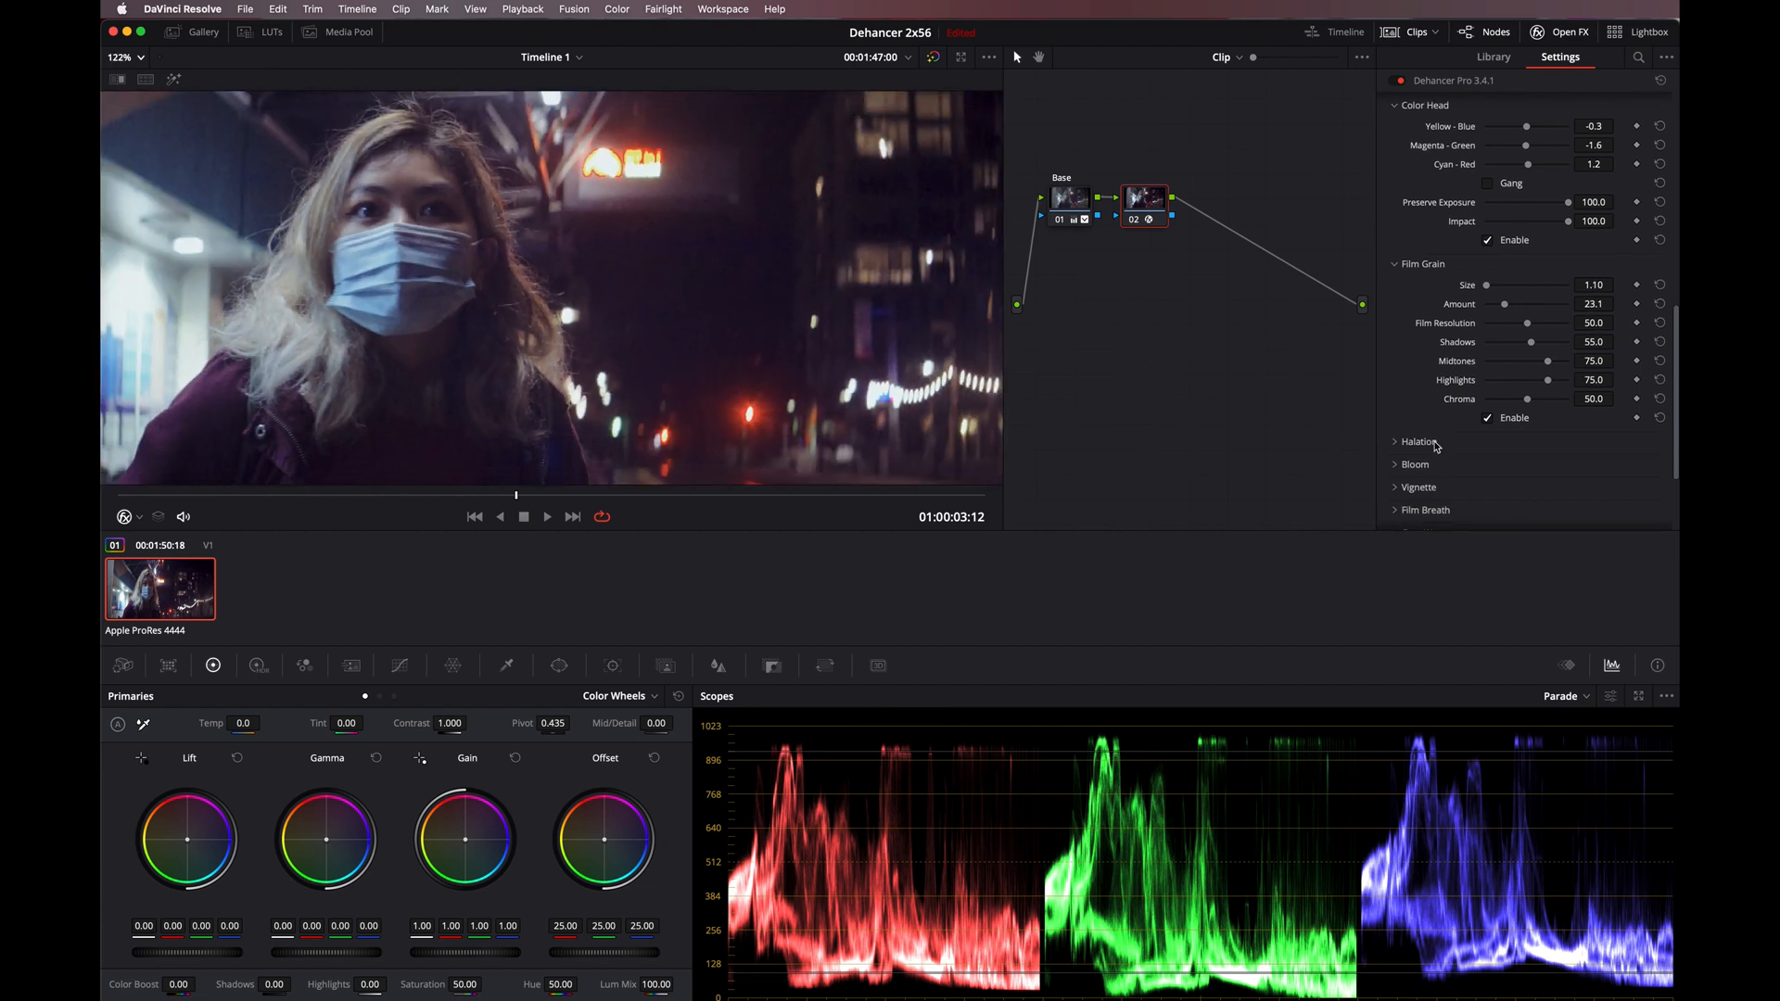
pyautogui.click(1397, 401)
pyautogui.scroll(-5, 1446, 408)
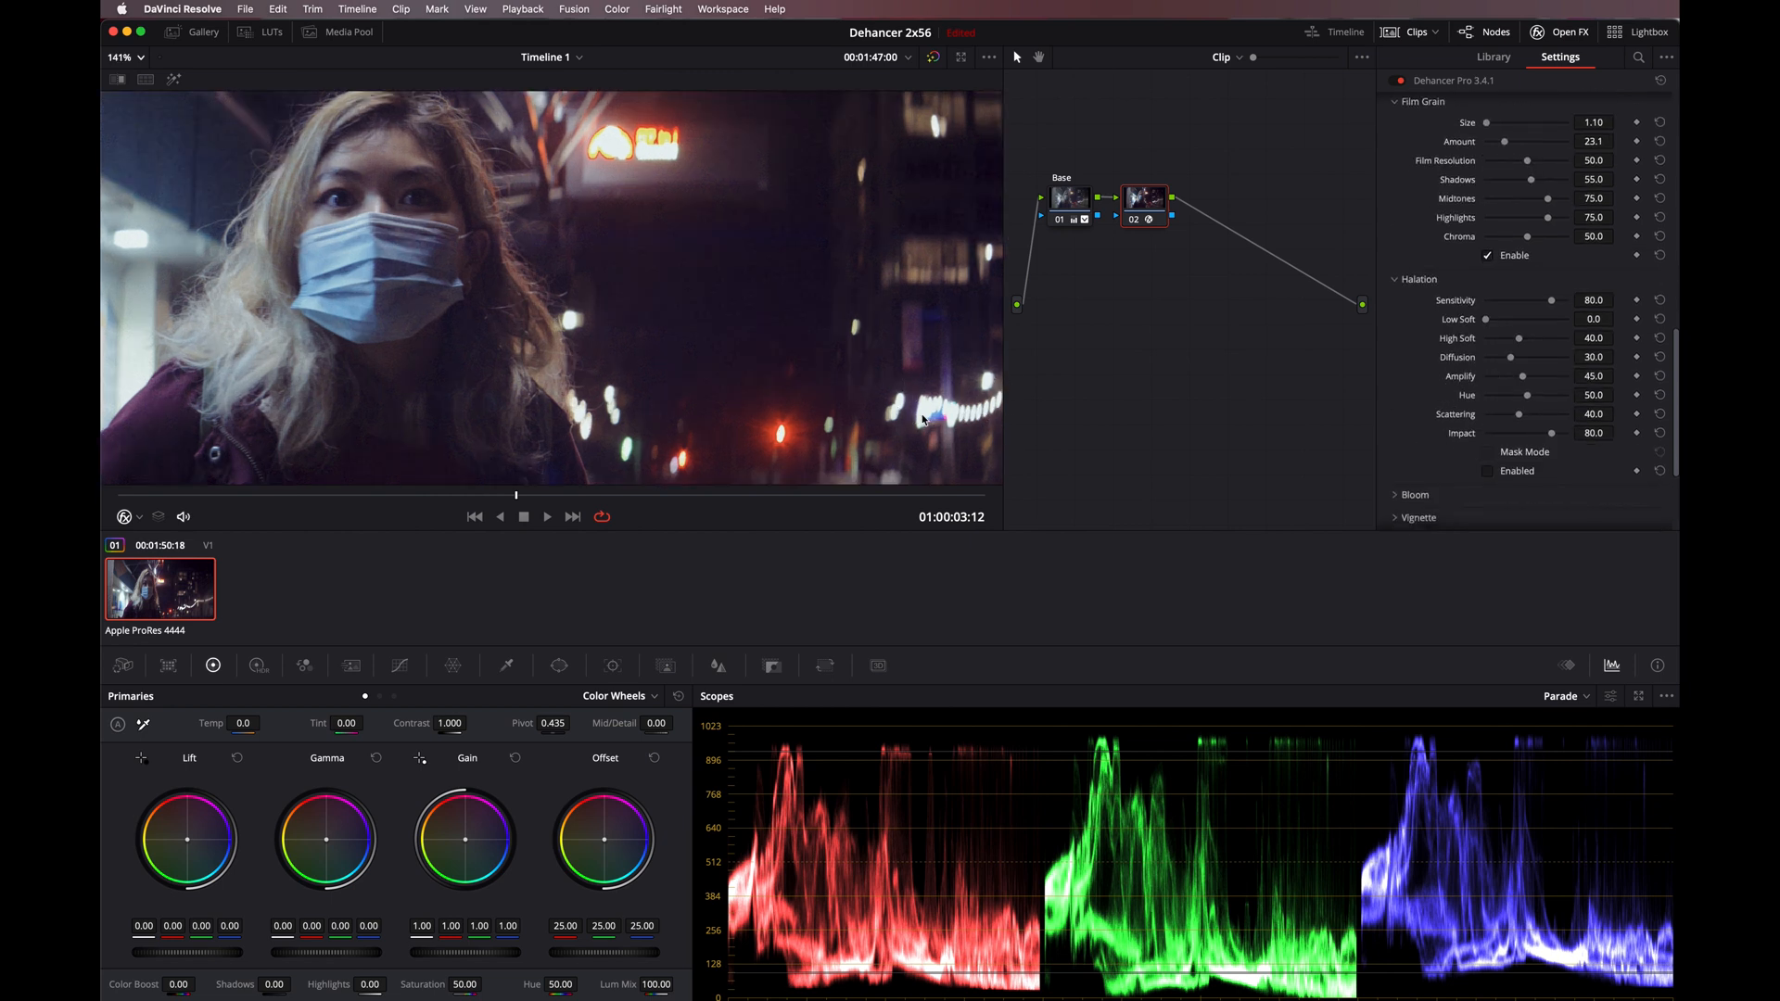
pyautogui.click(1488, 471)
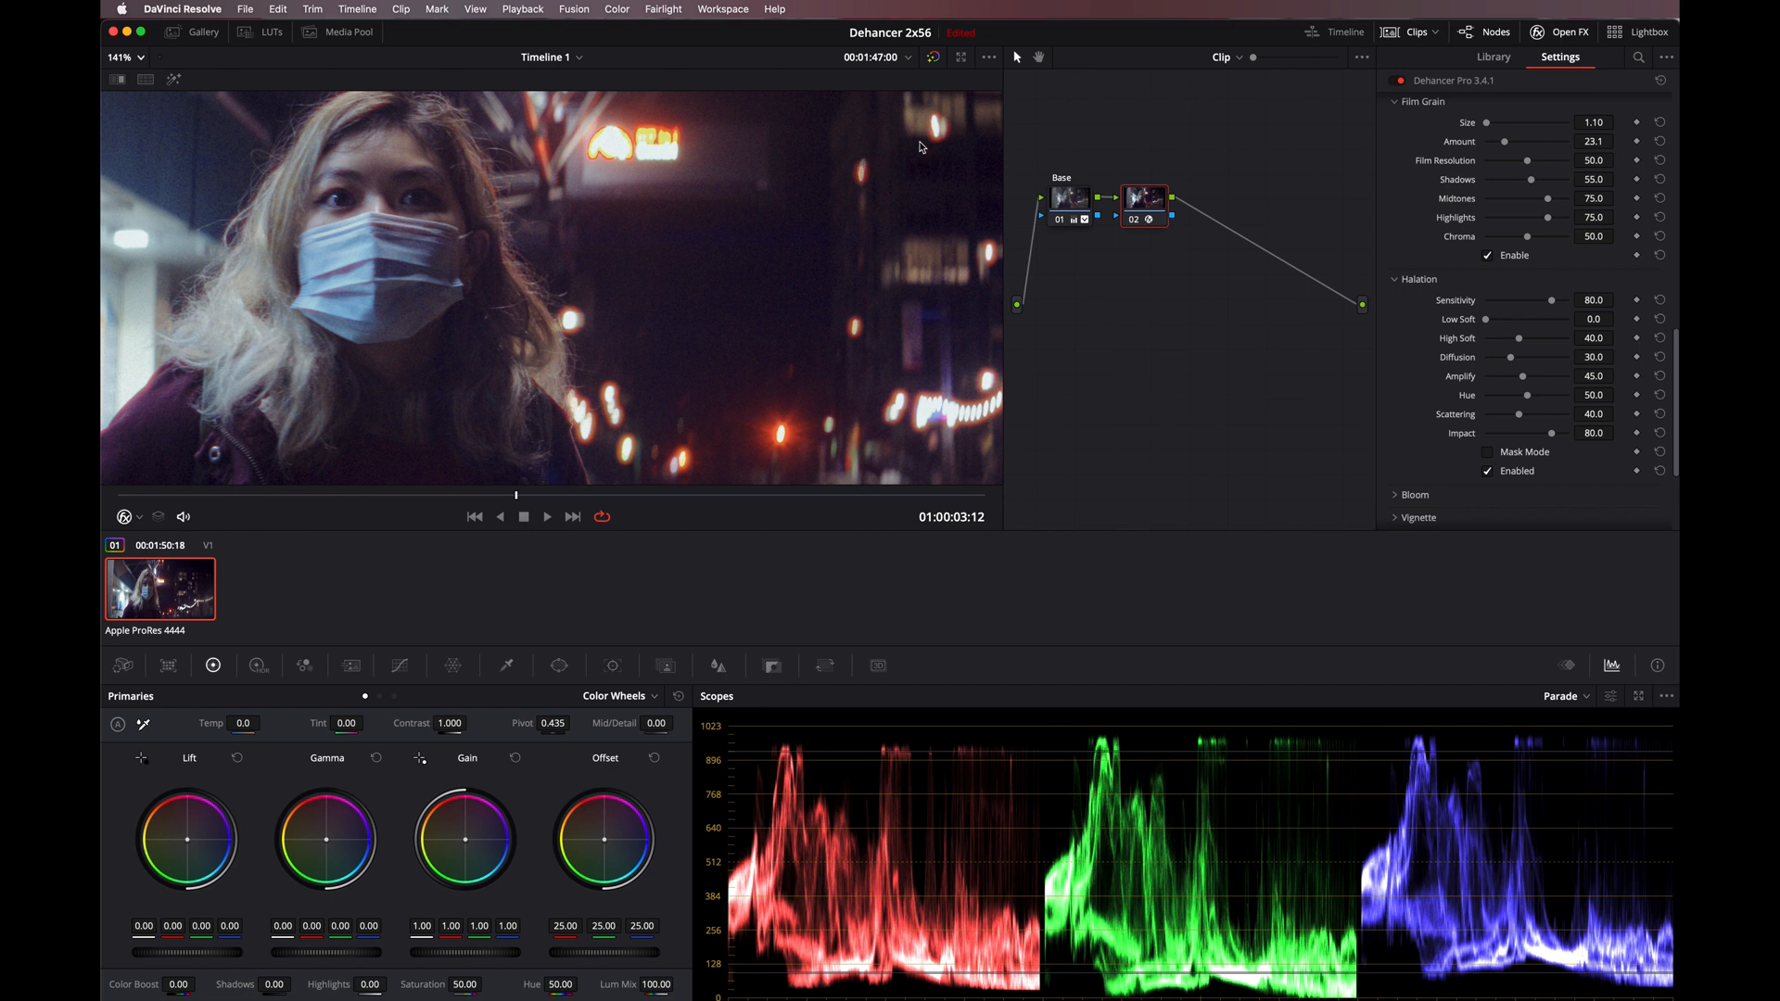
pyautogui.click(1487, 471)
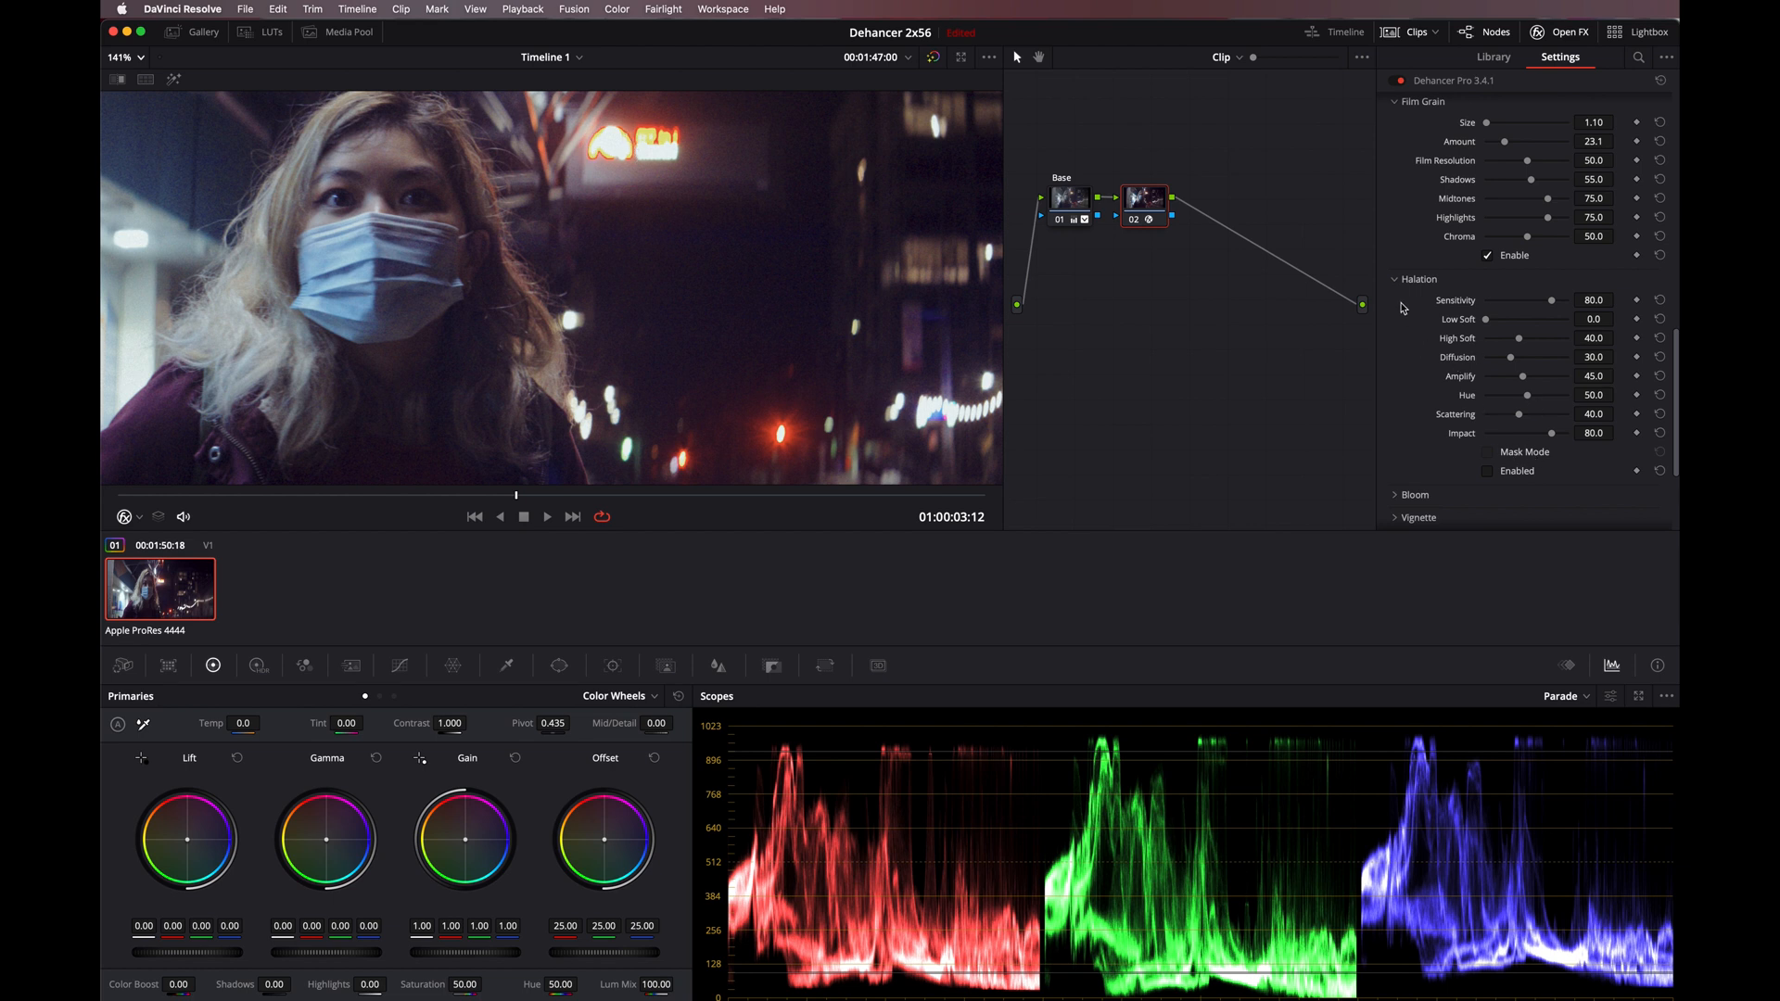
pyautogui.click(1397, 280)
# Expand Bloom, enable it while trying Amplify at 70.7, set Amplify to 45.0, and disable the effect
pyautogui.click(1394, 343)
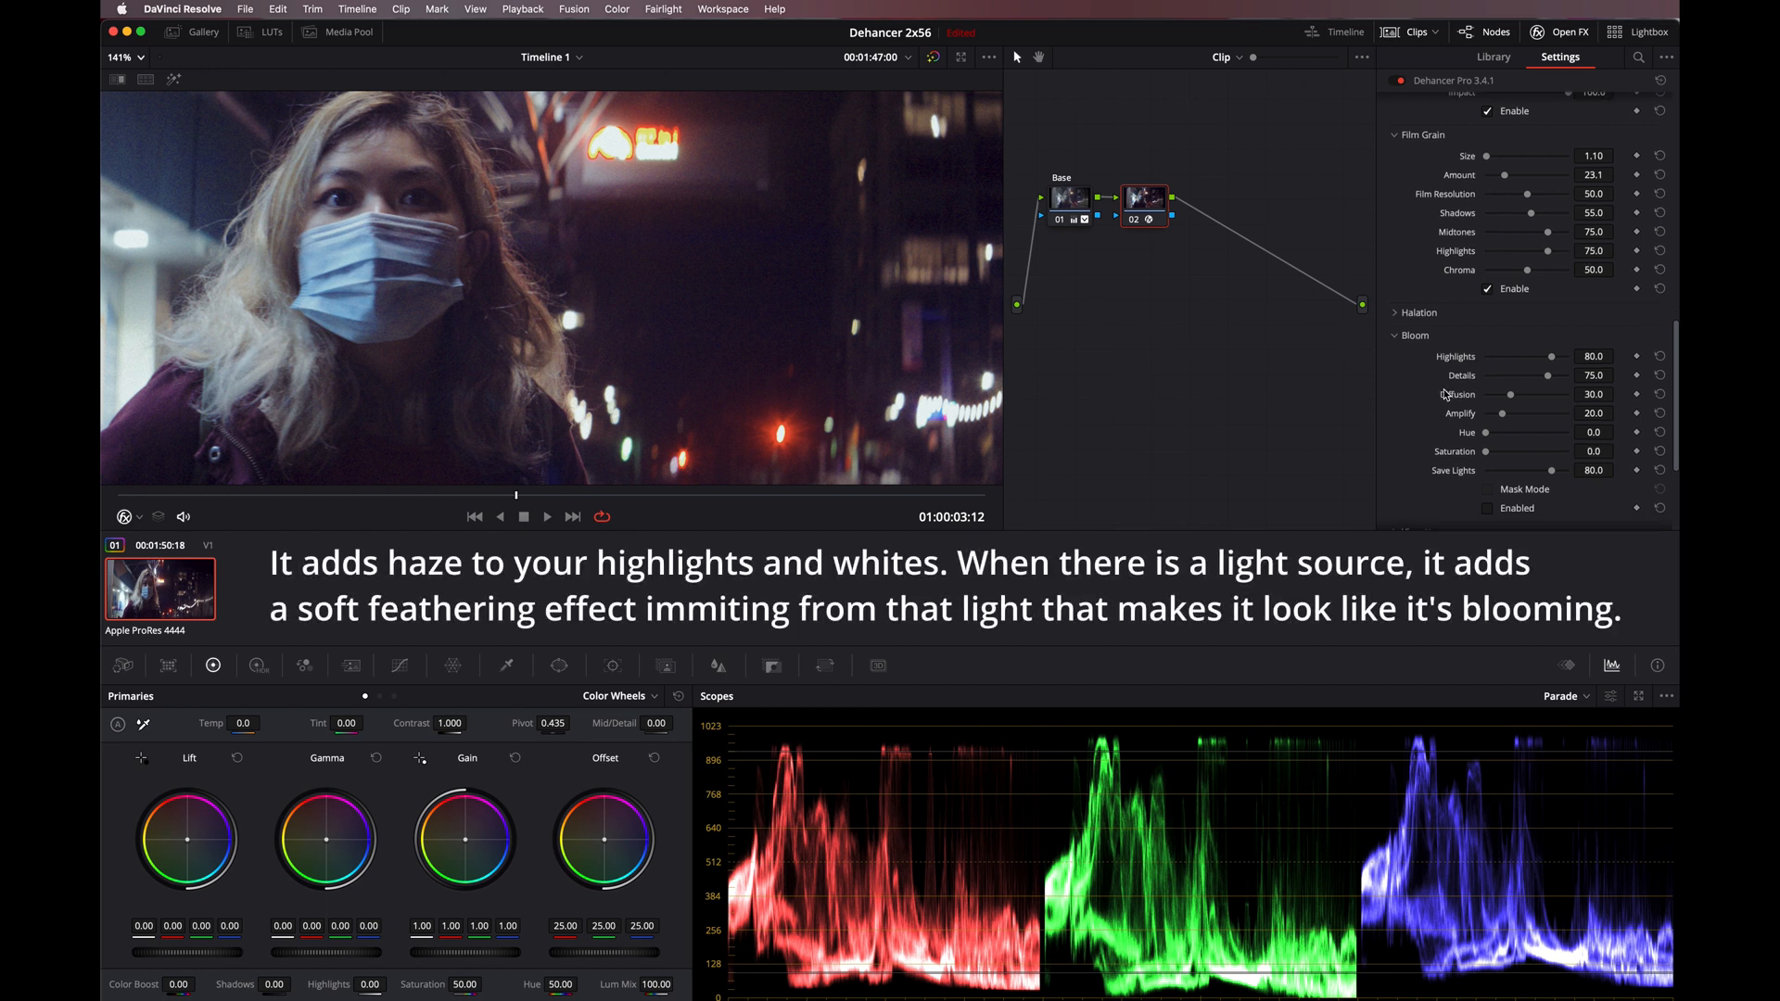
pyautogui.scroll(-3, 1488, 433)
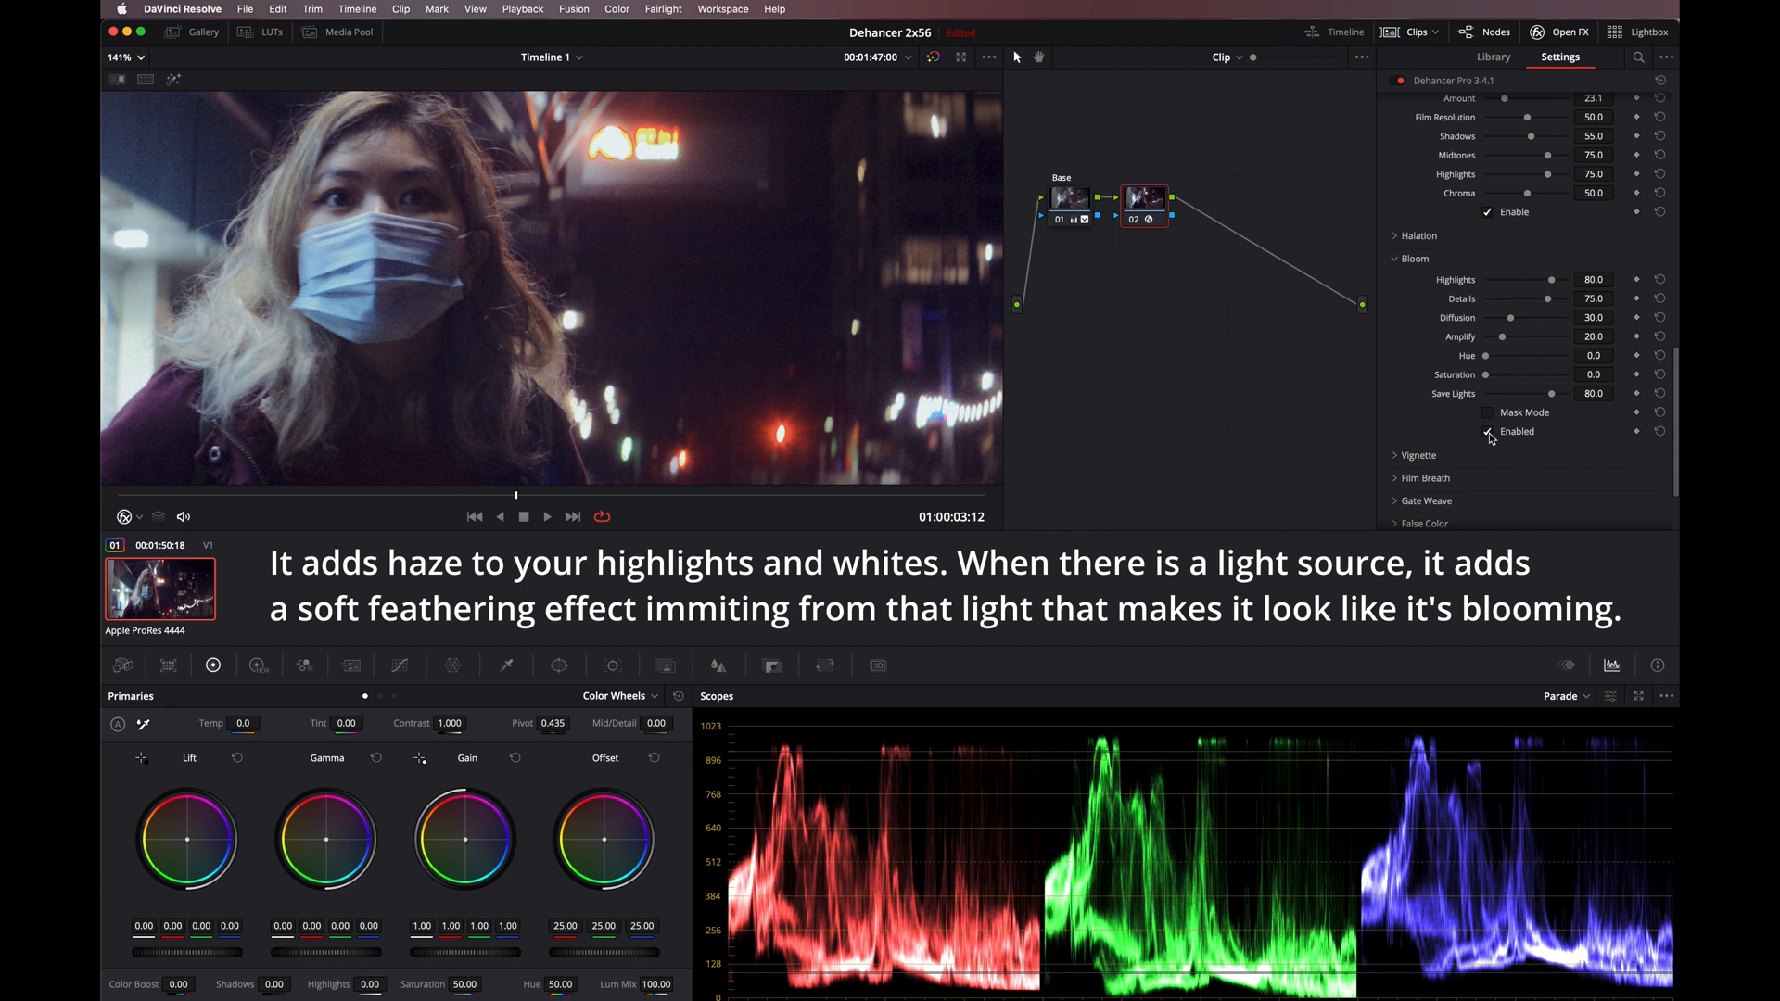
pyautogui.click(1488, 432)
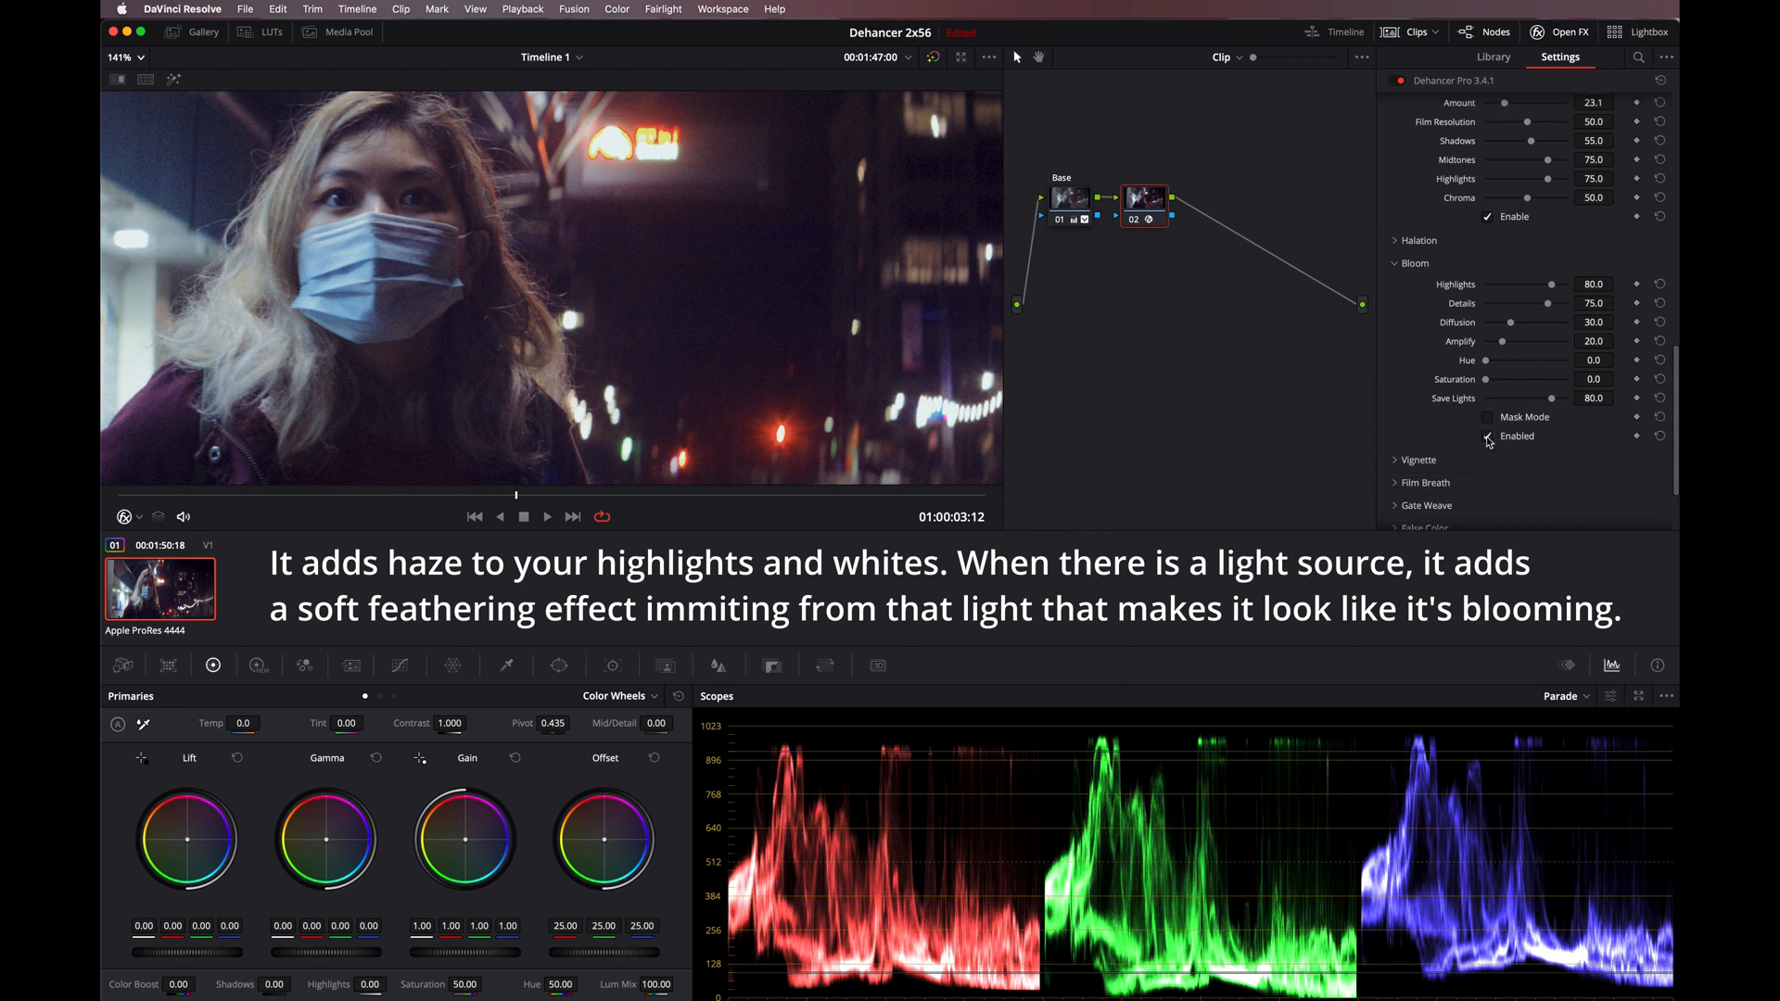
pyautogui.click(1543, 342)
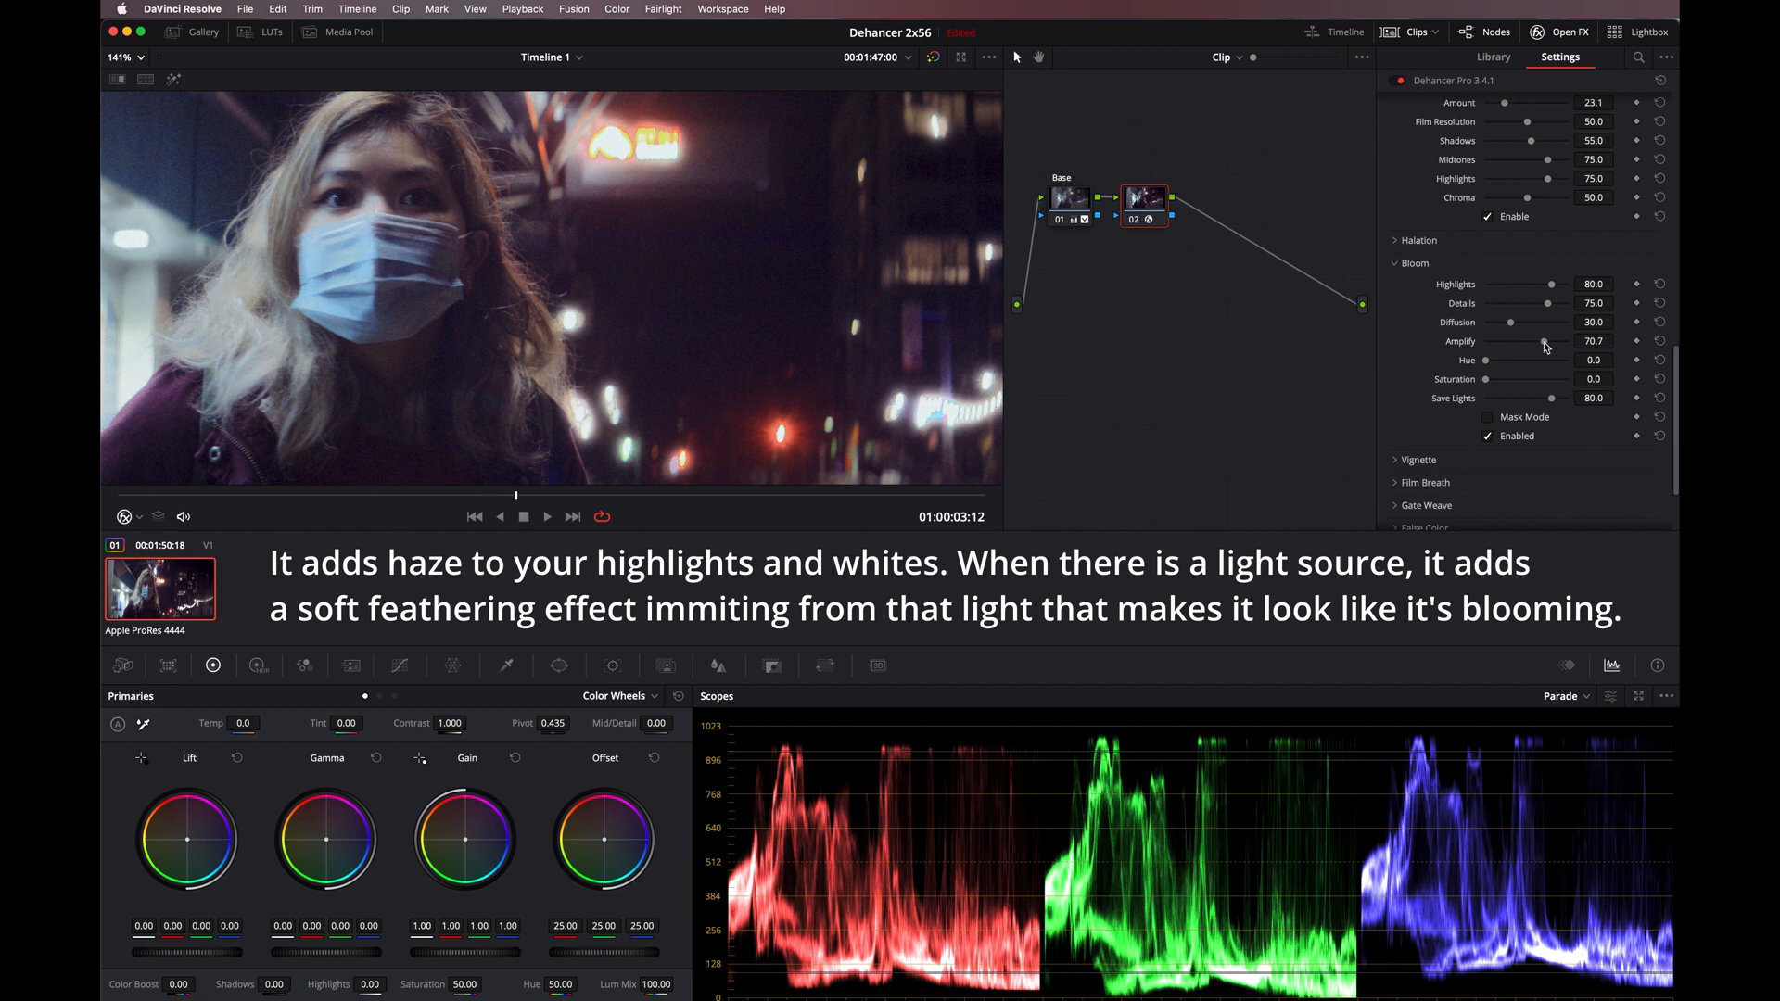
pyautogui.moveTo(1543, 342); pyautogui.dragTo(1522, 342)
pyautogui.click(1506, 437)
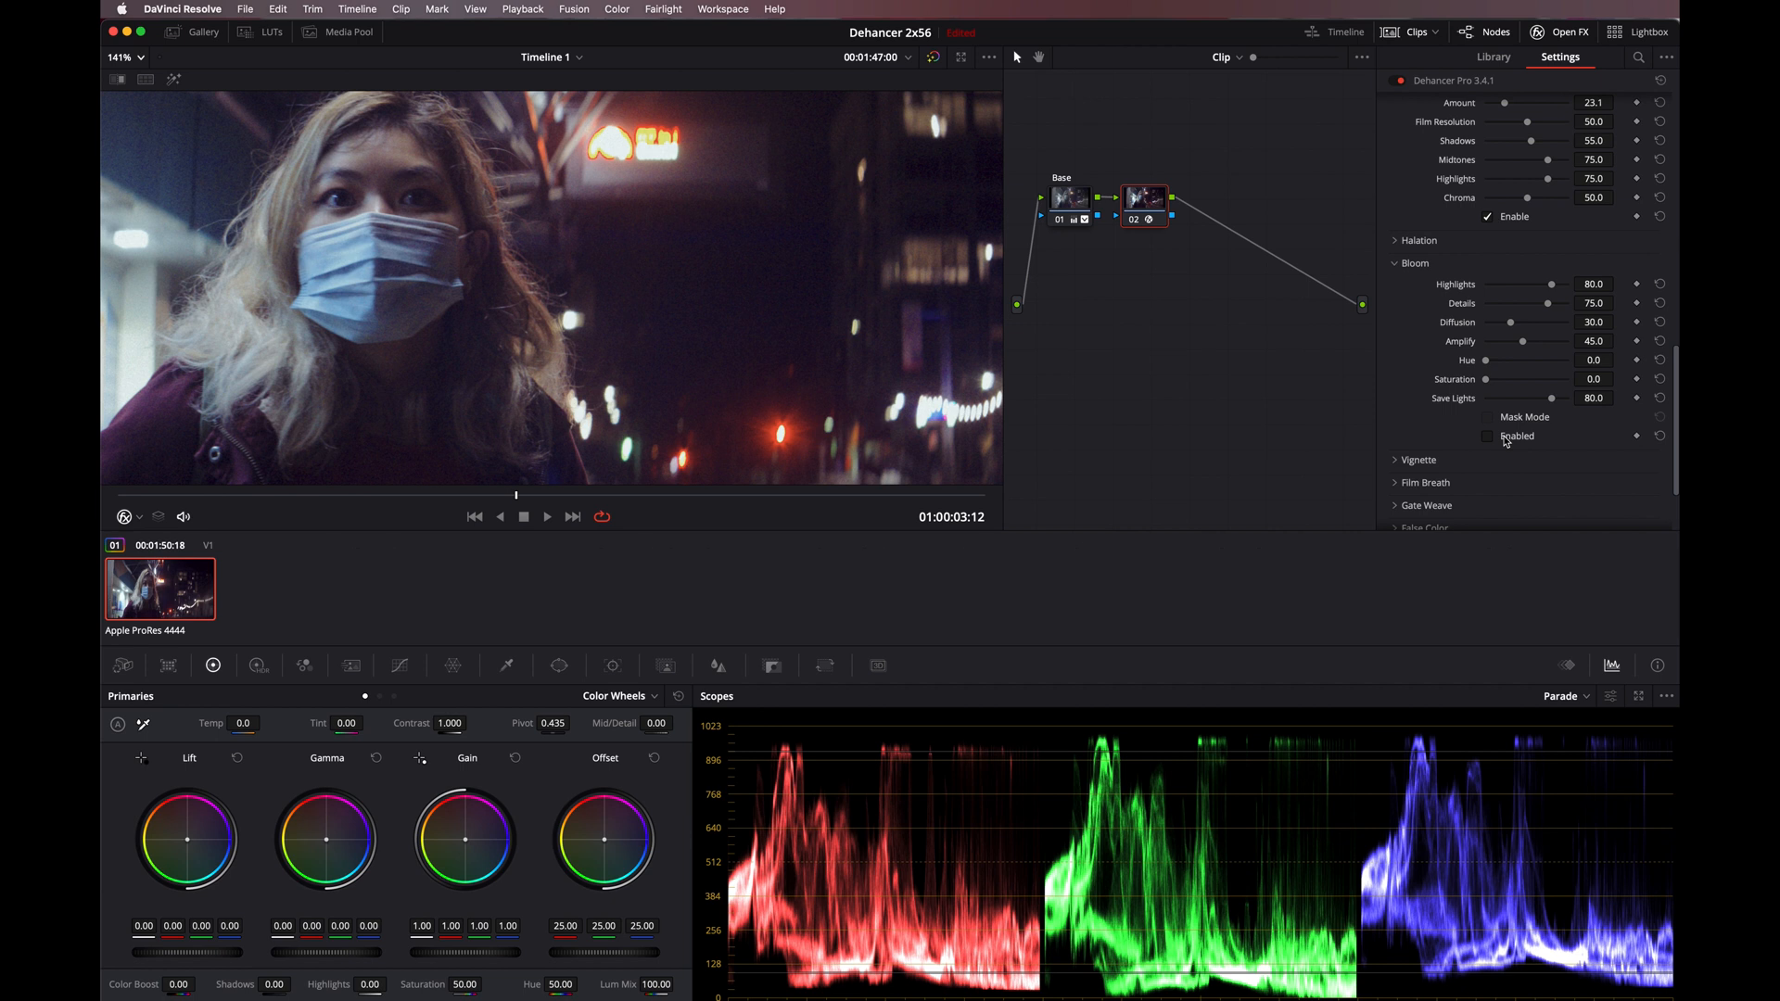
# Expand the Vignette section to review its settings, and collapse both the Vignette and Bloom sections
pyautogui.click(1419, 461)
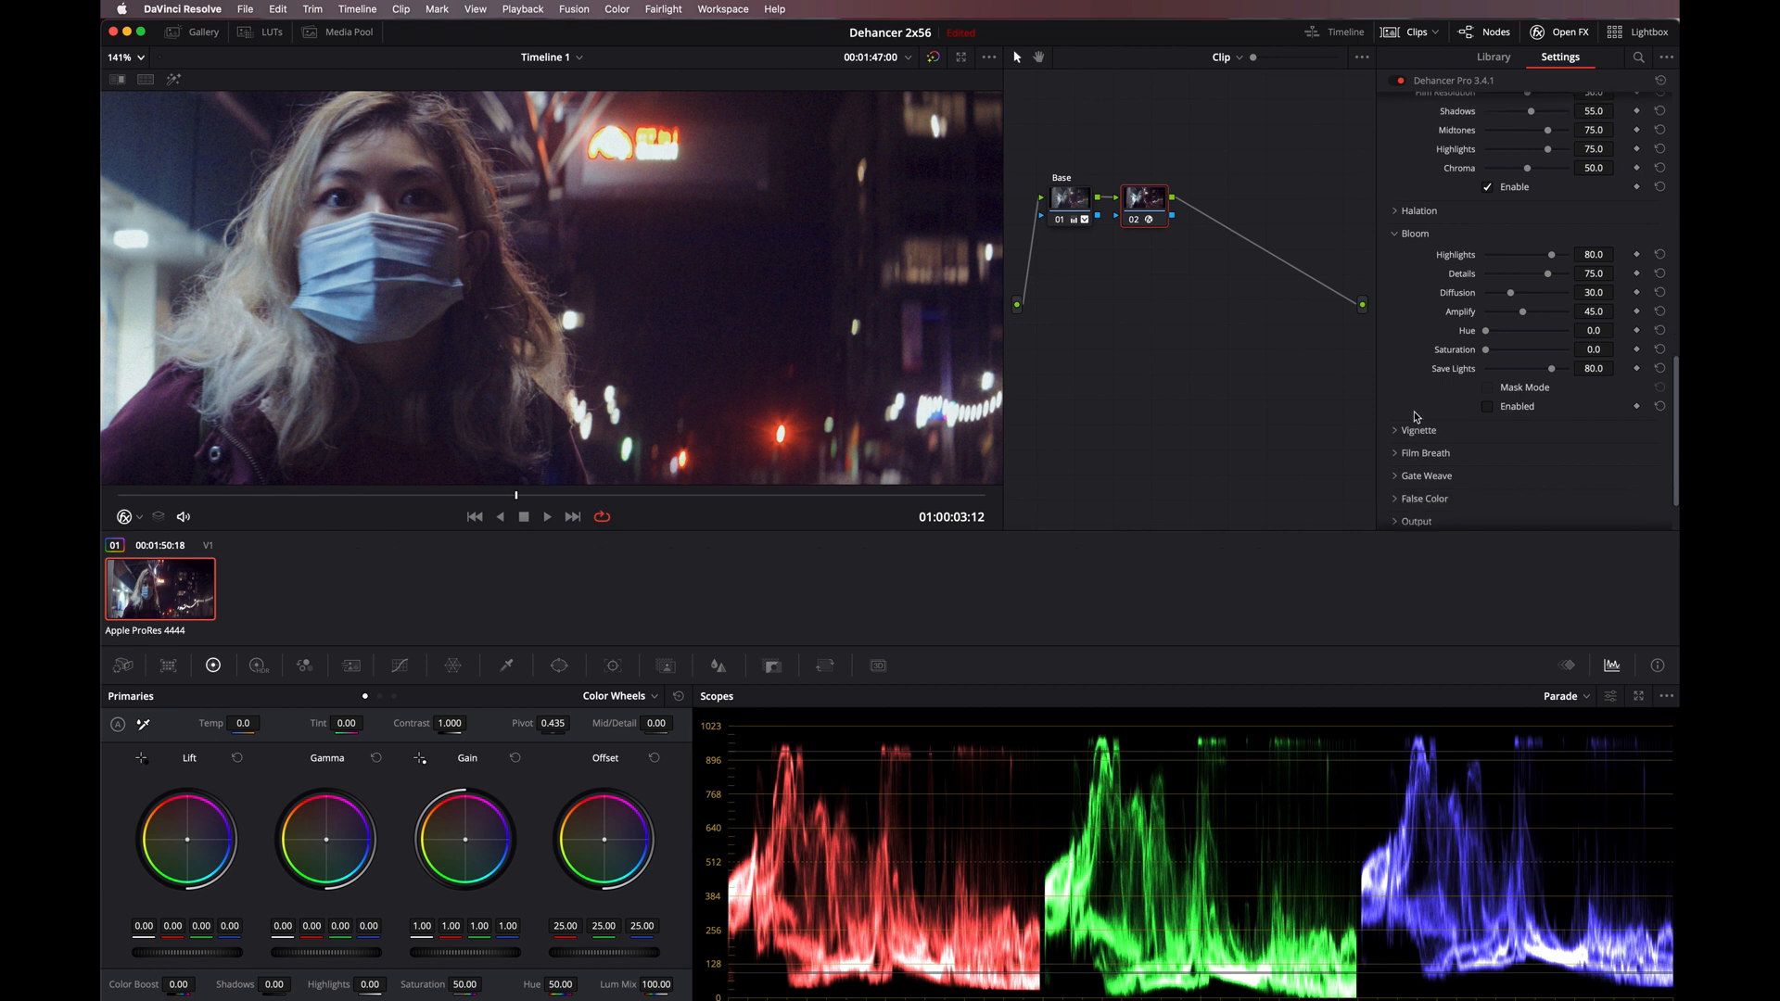
pyautogui.scroll(-2, 1421, 416)
pyautogui.scroll(-1, 1425, 404)
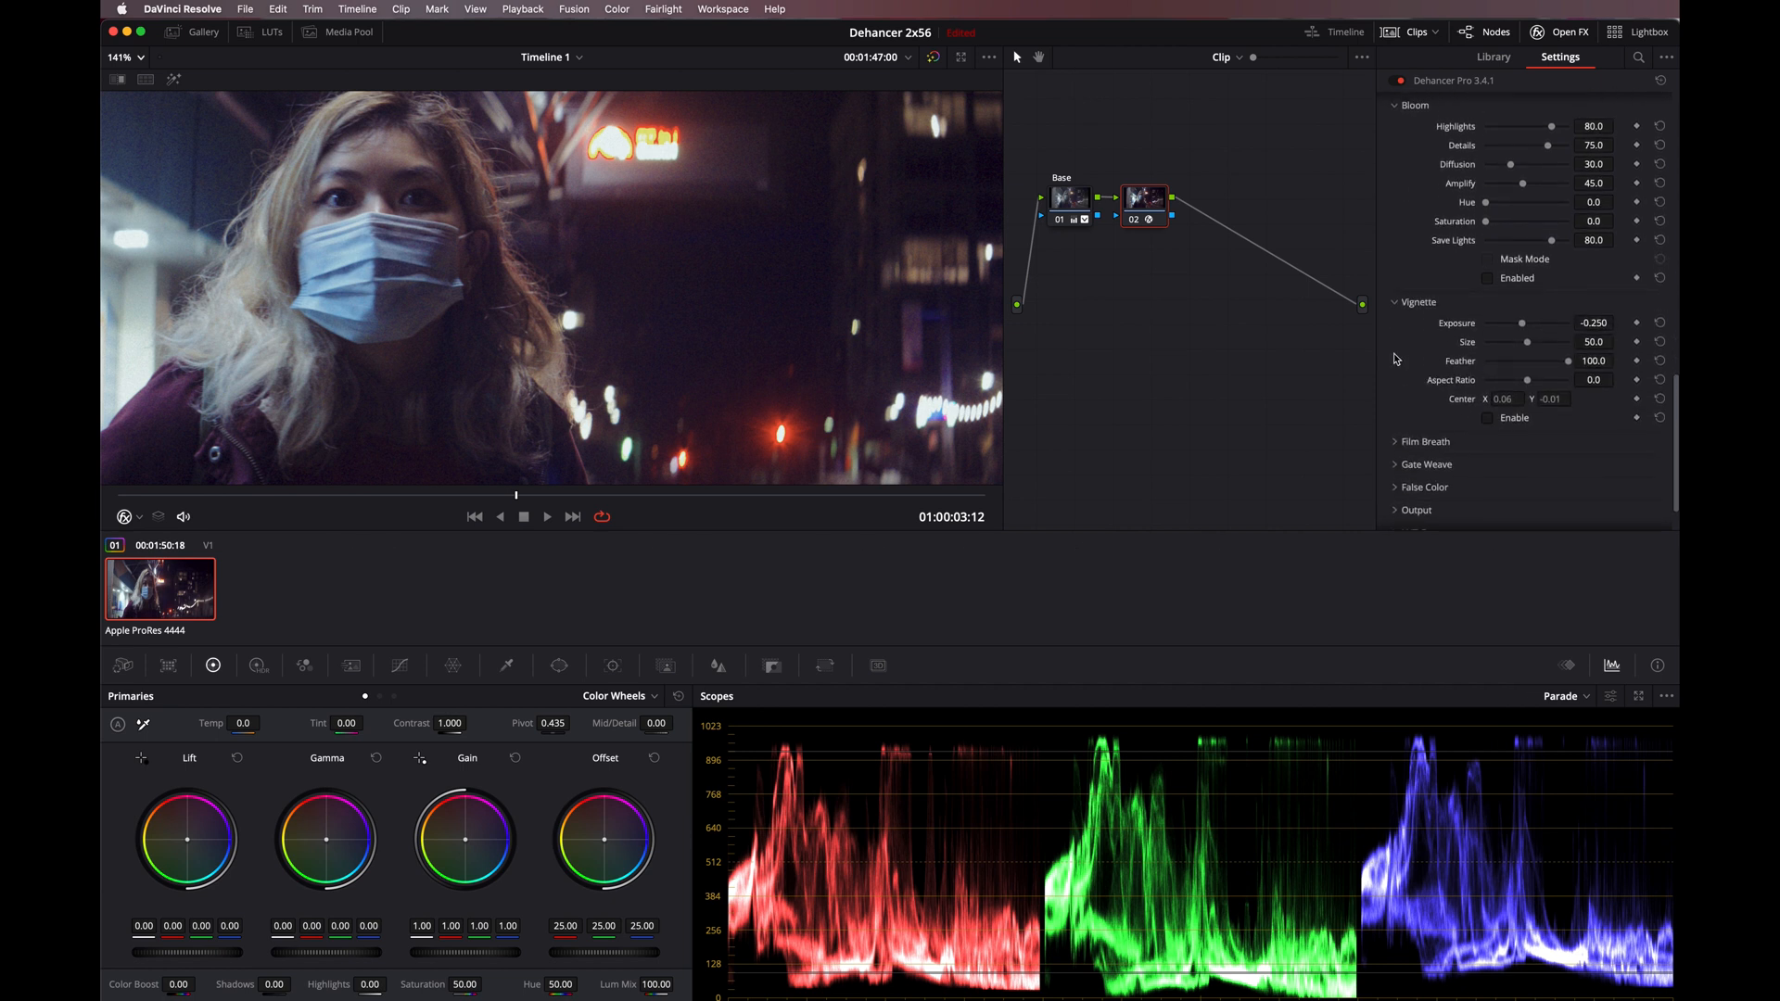
pyautogui.click(1398, 306)
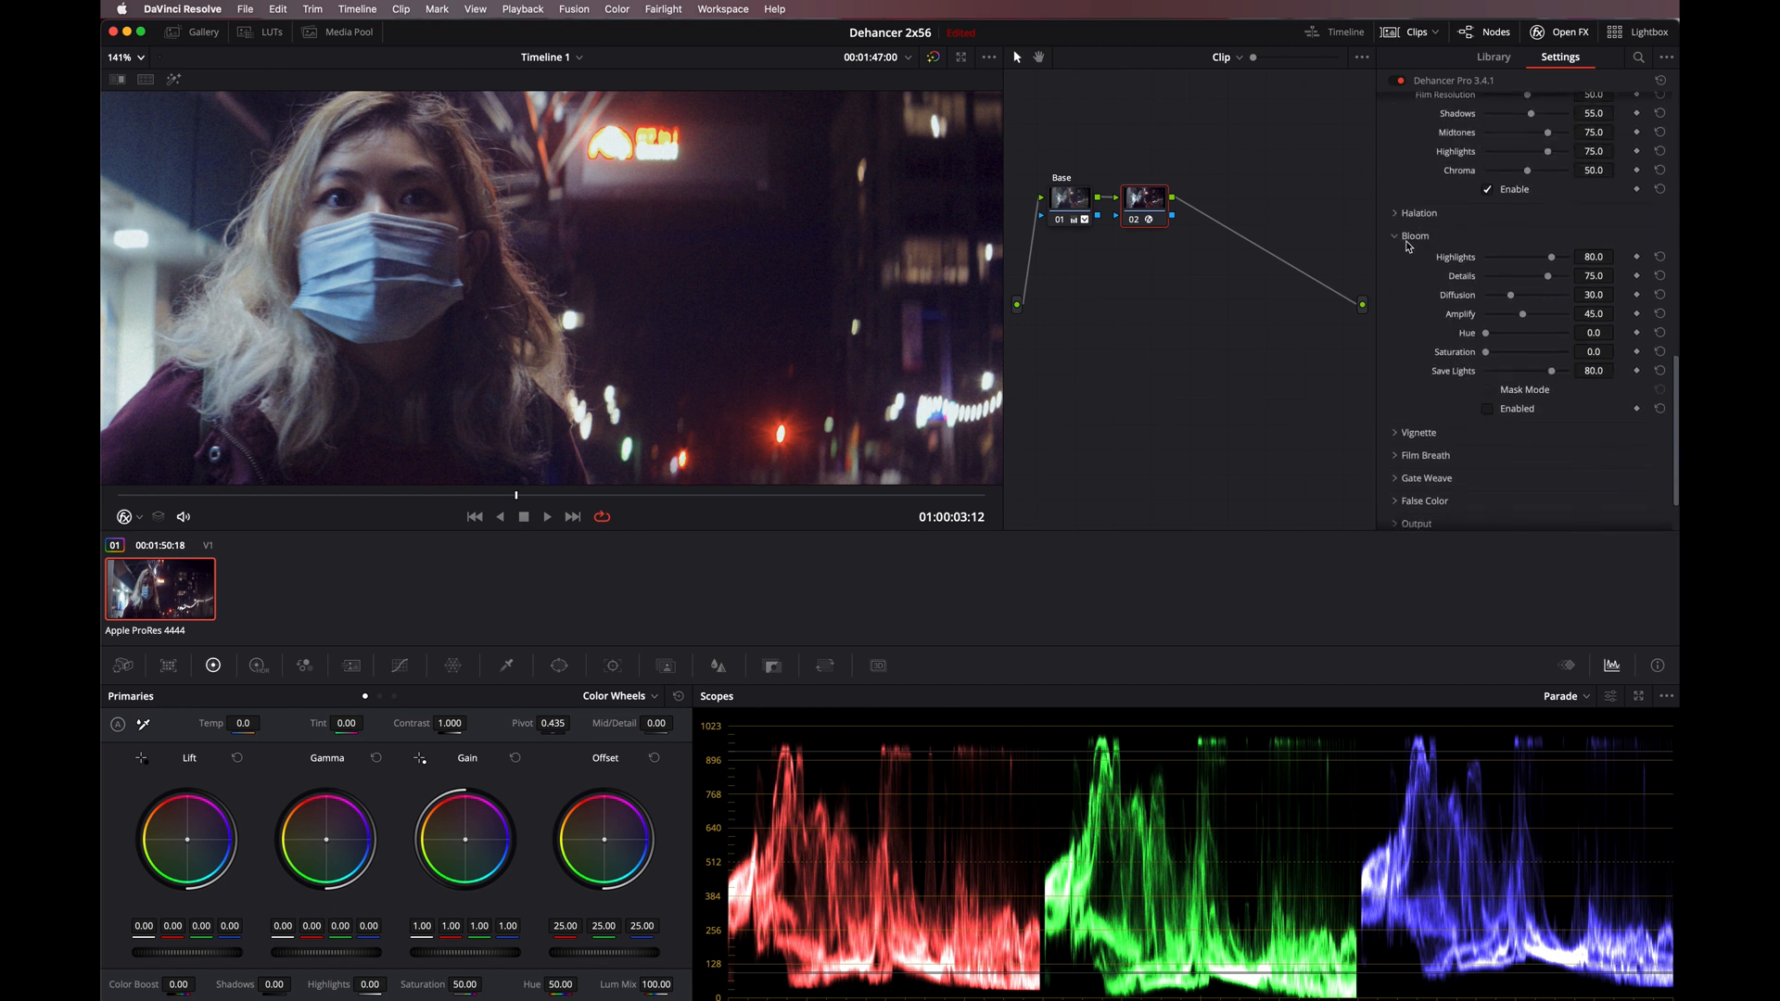
pyautogui.click(1407, 241)
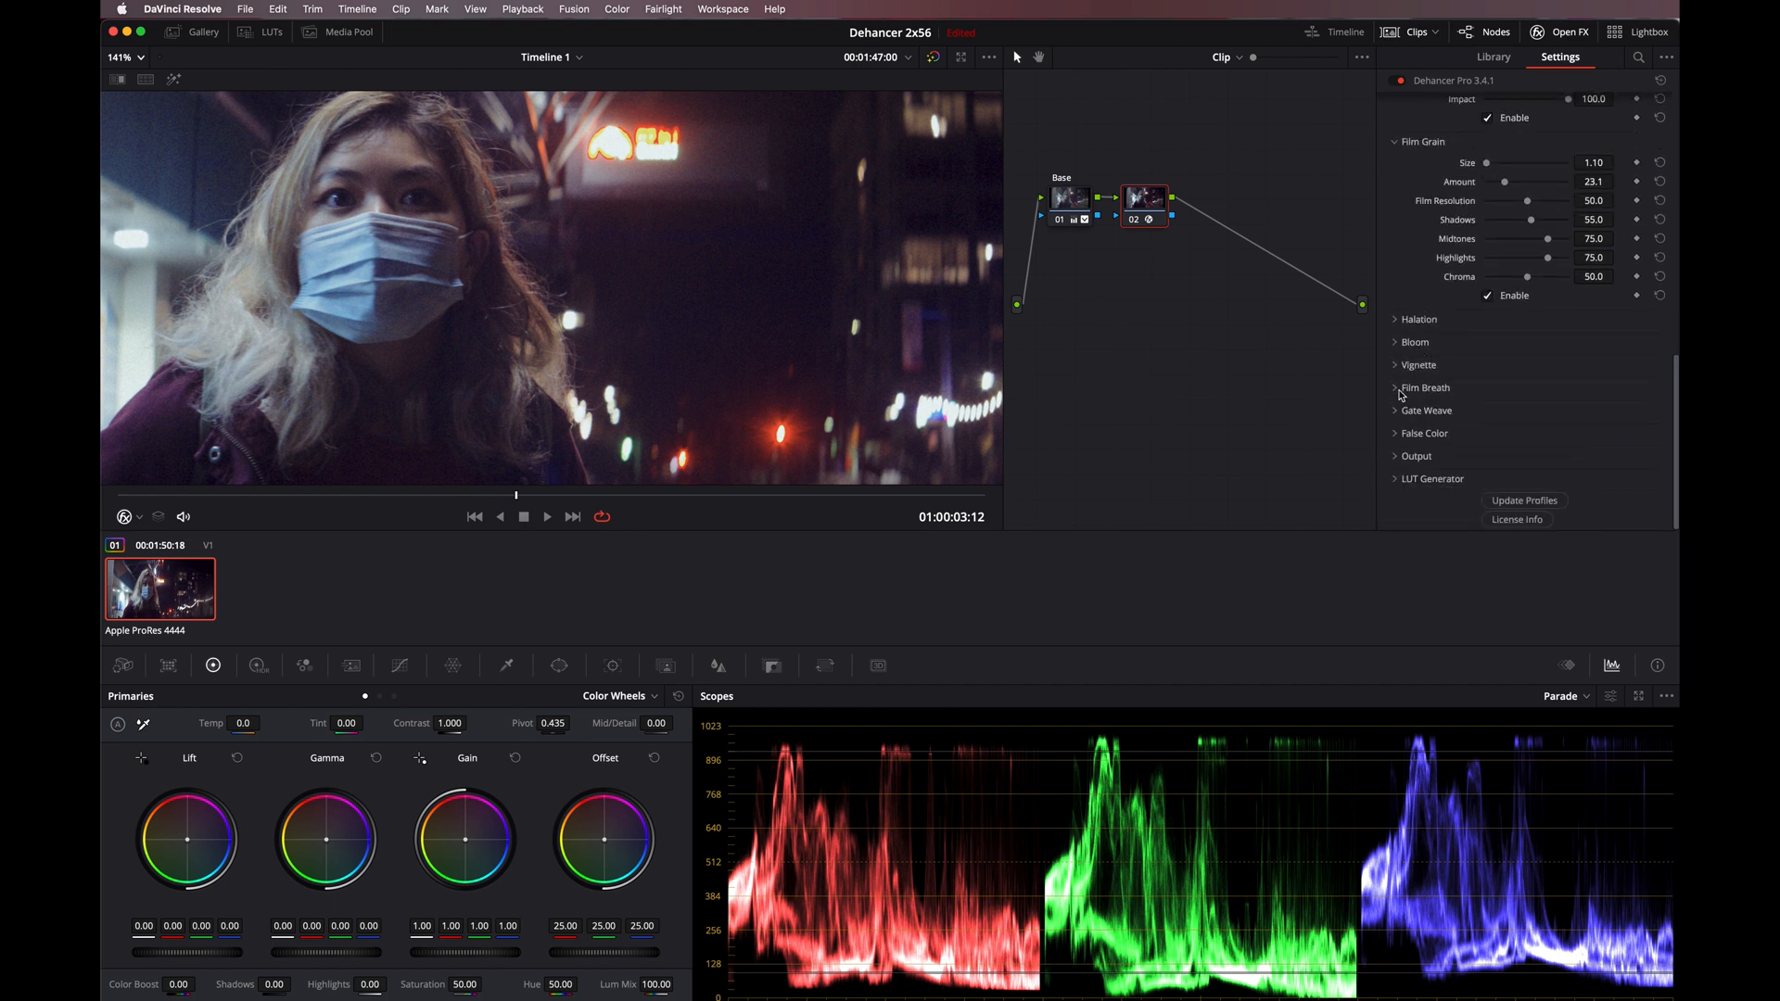
# Expand and enable Film Breath, setting Period to 2, Tonal Contrast to 14.7 and Color to 11.7
pyautogui.click(1398, 390)
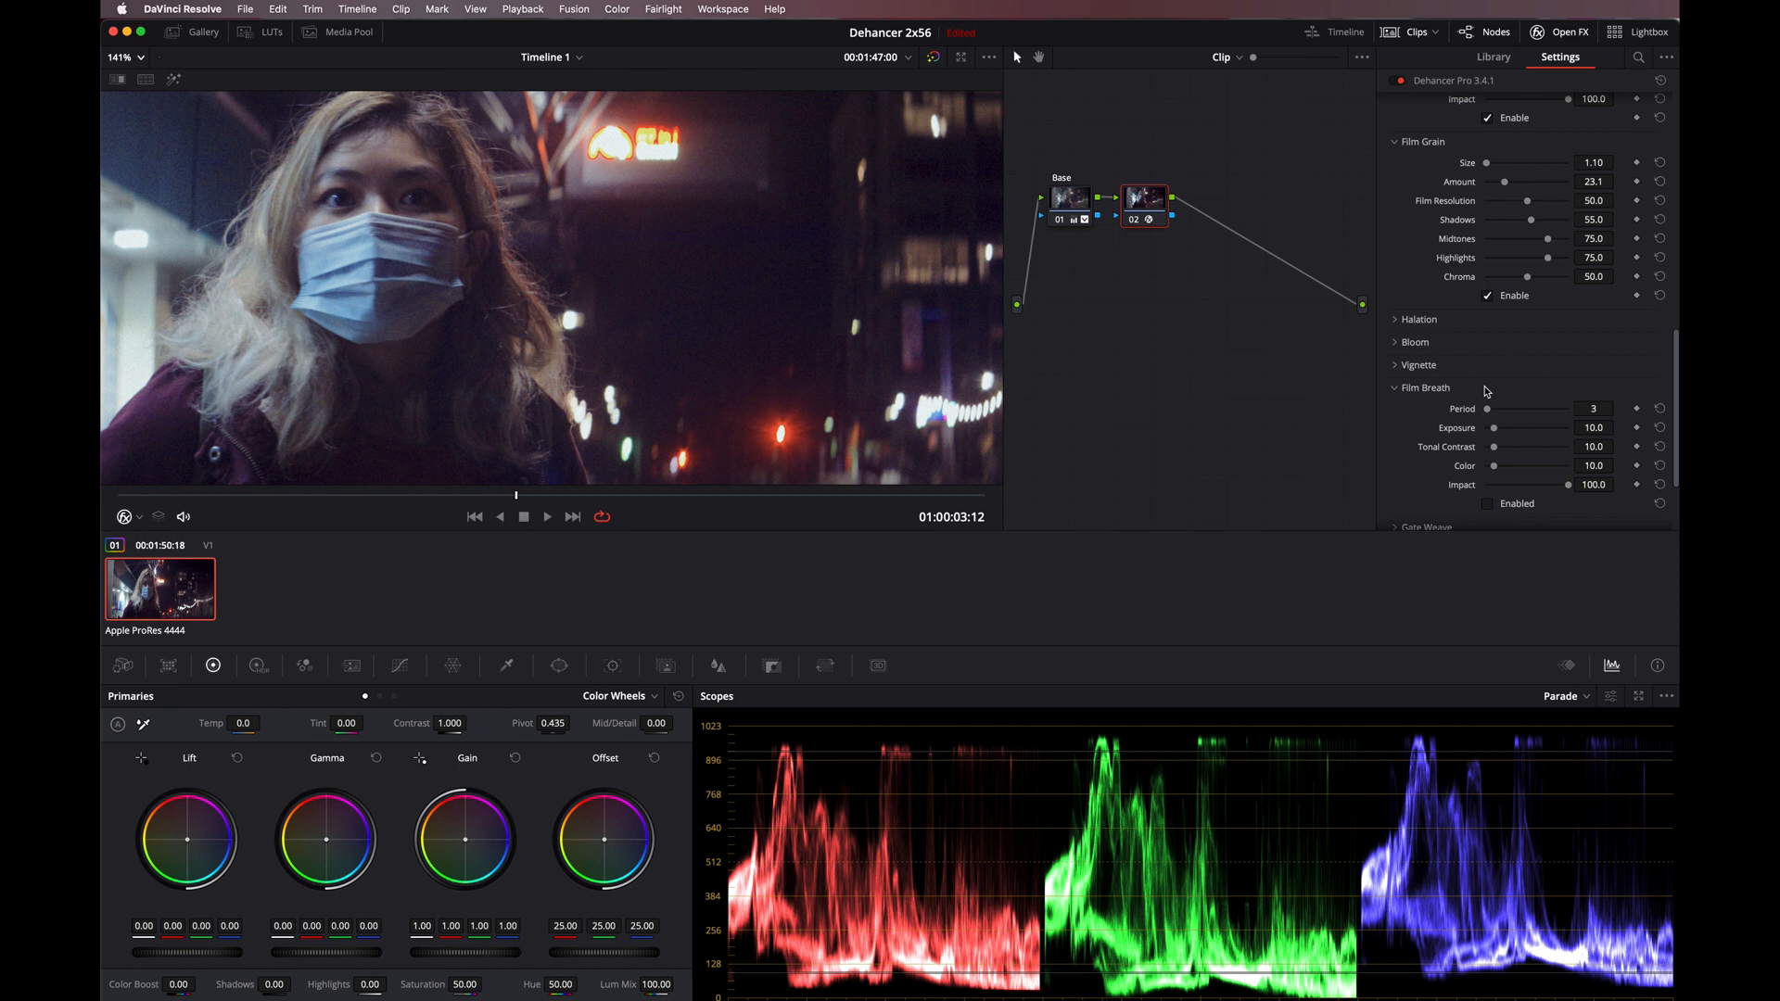
pyautogui.click(1486, 504)
pyautogui.moveTo(1503, 453); pyautogui.dragTo(1500, 454)
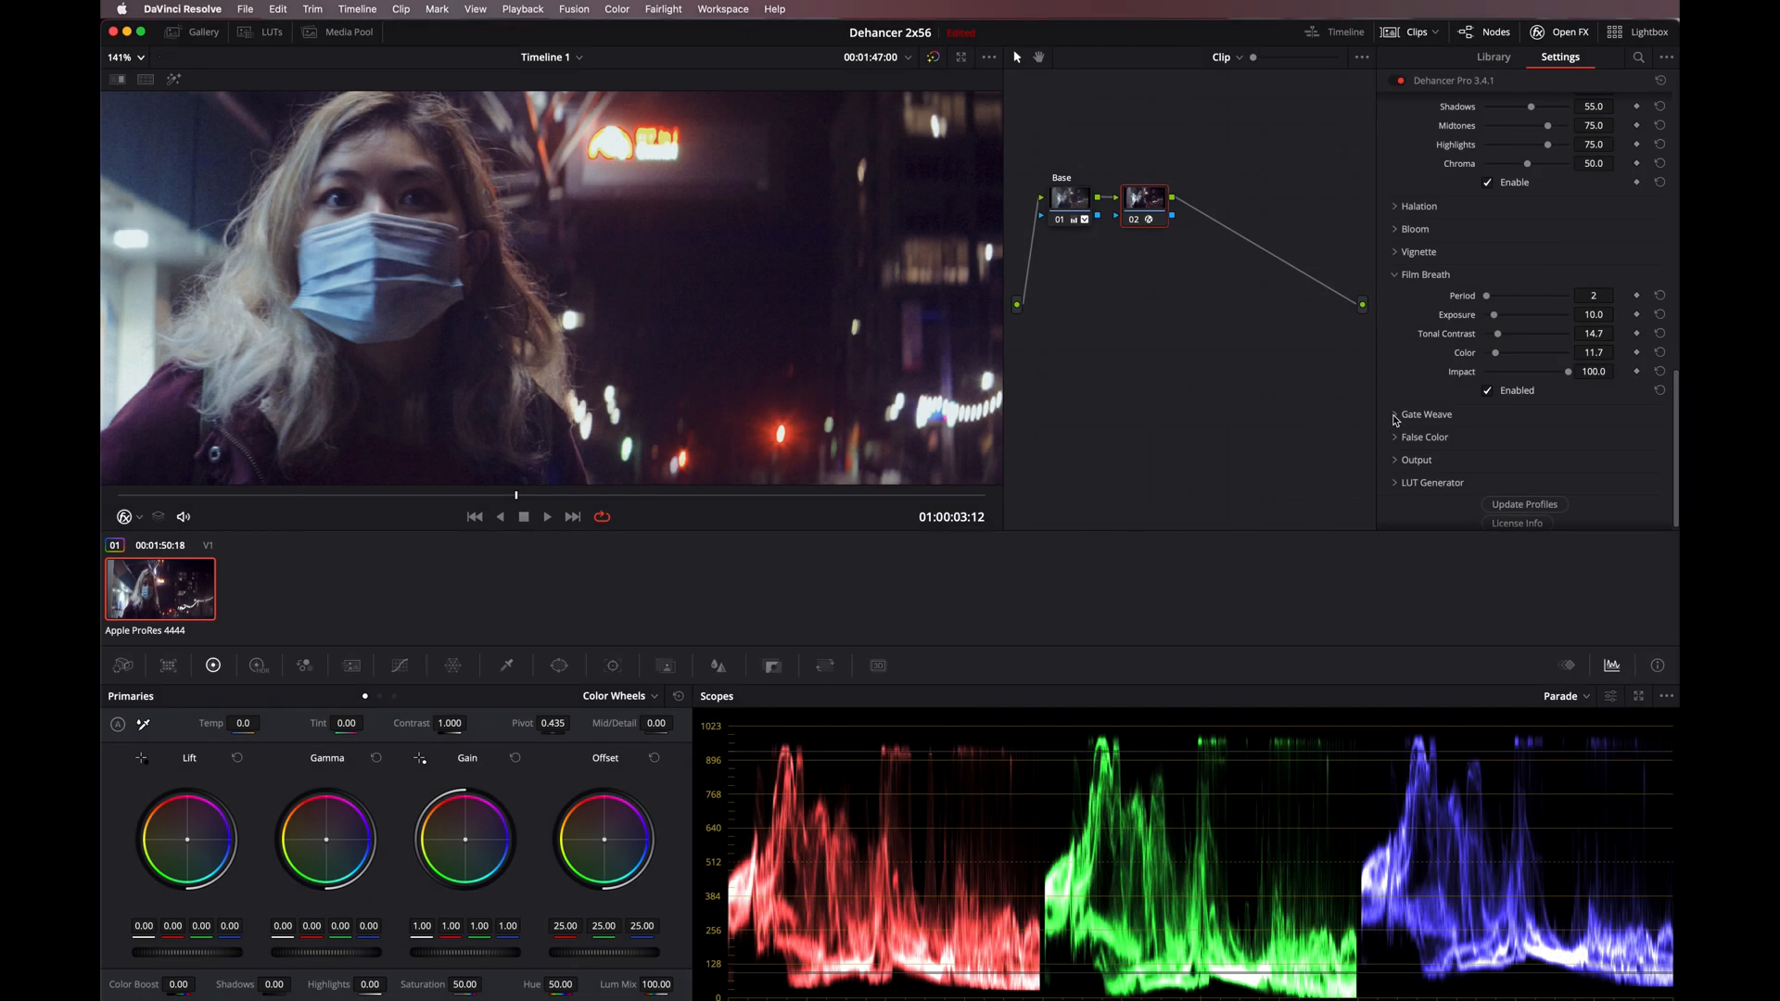
# Expand the Gate Weave section and review its period, translation and rotation settings
pyautogui.click(1401, 412)
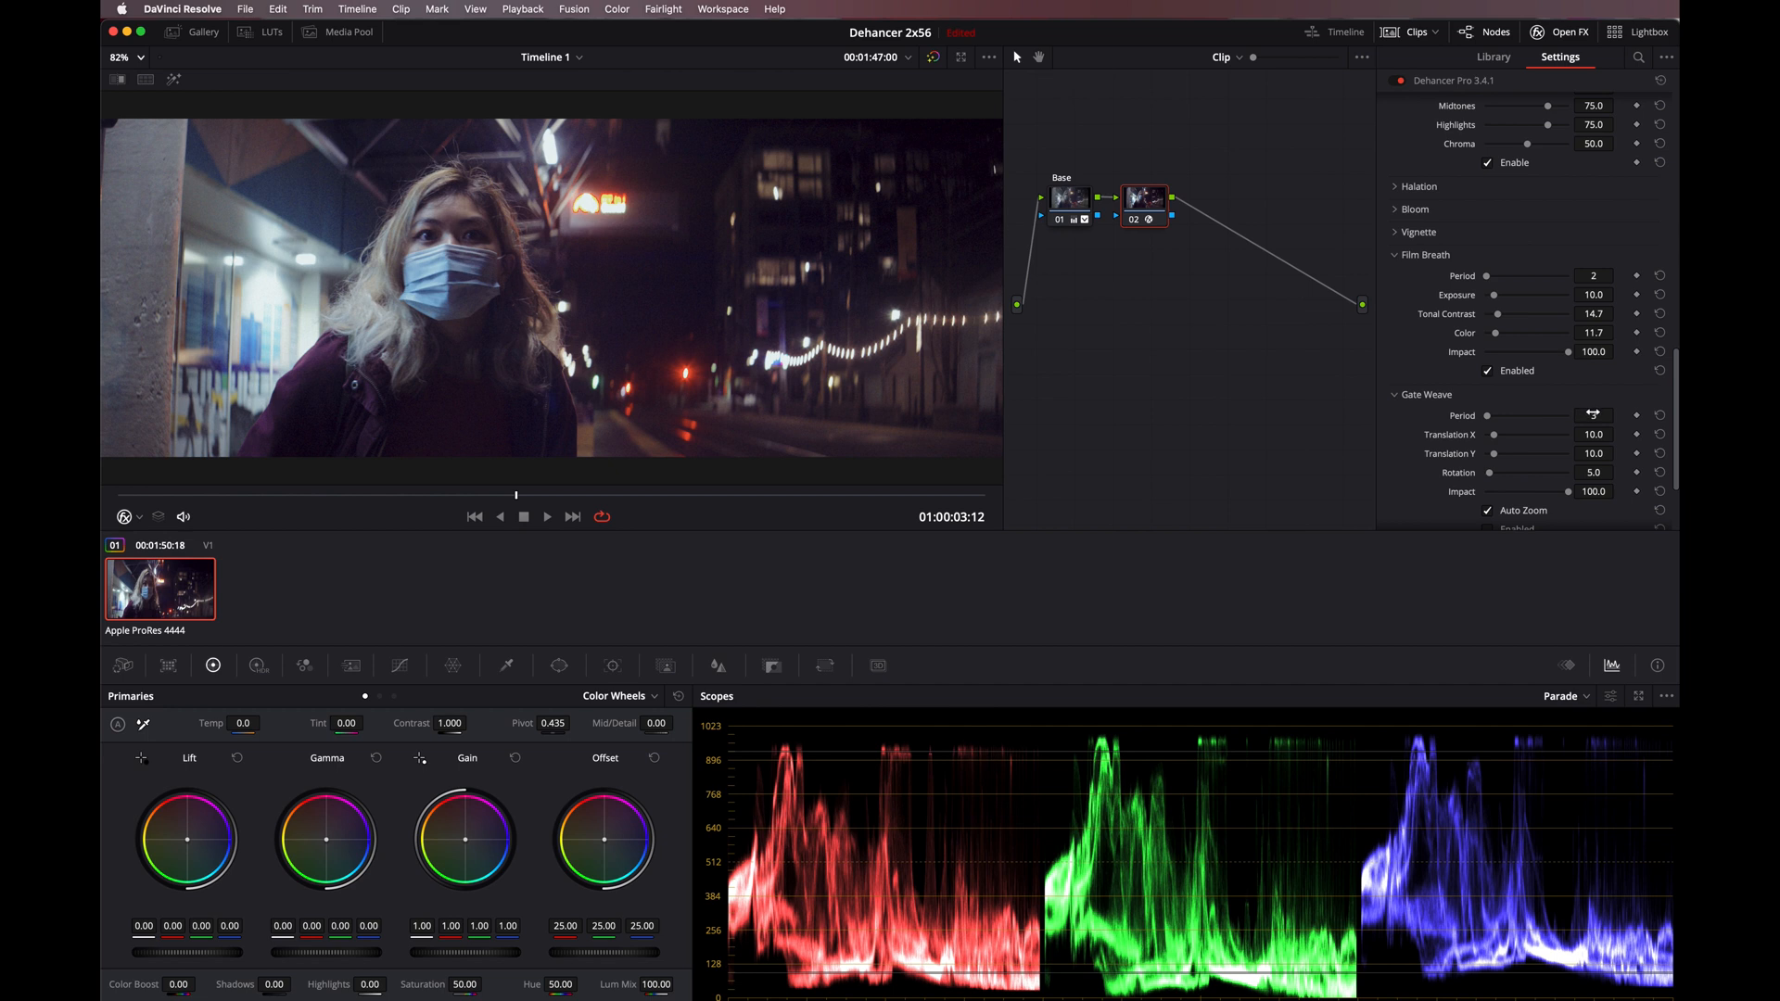
pyautogui.scroll(-1, 1593, 414)
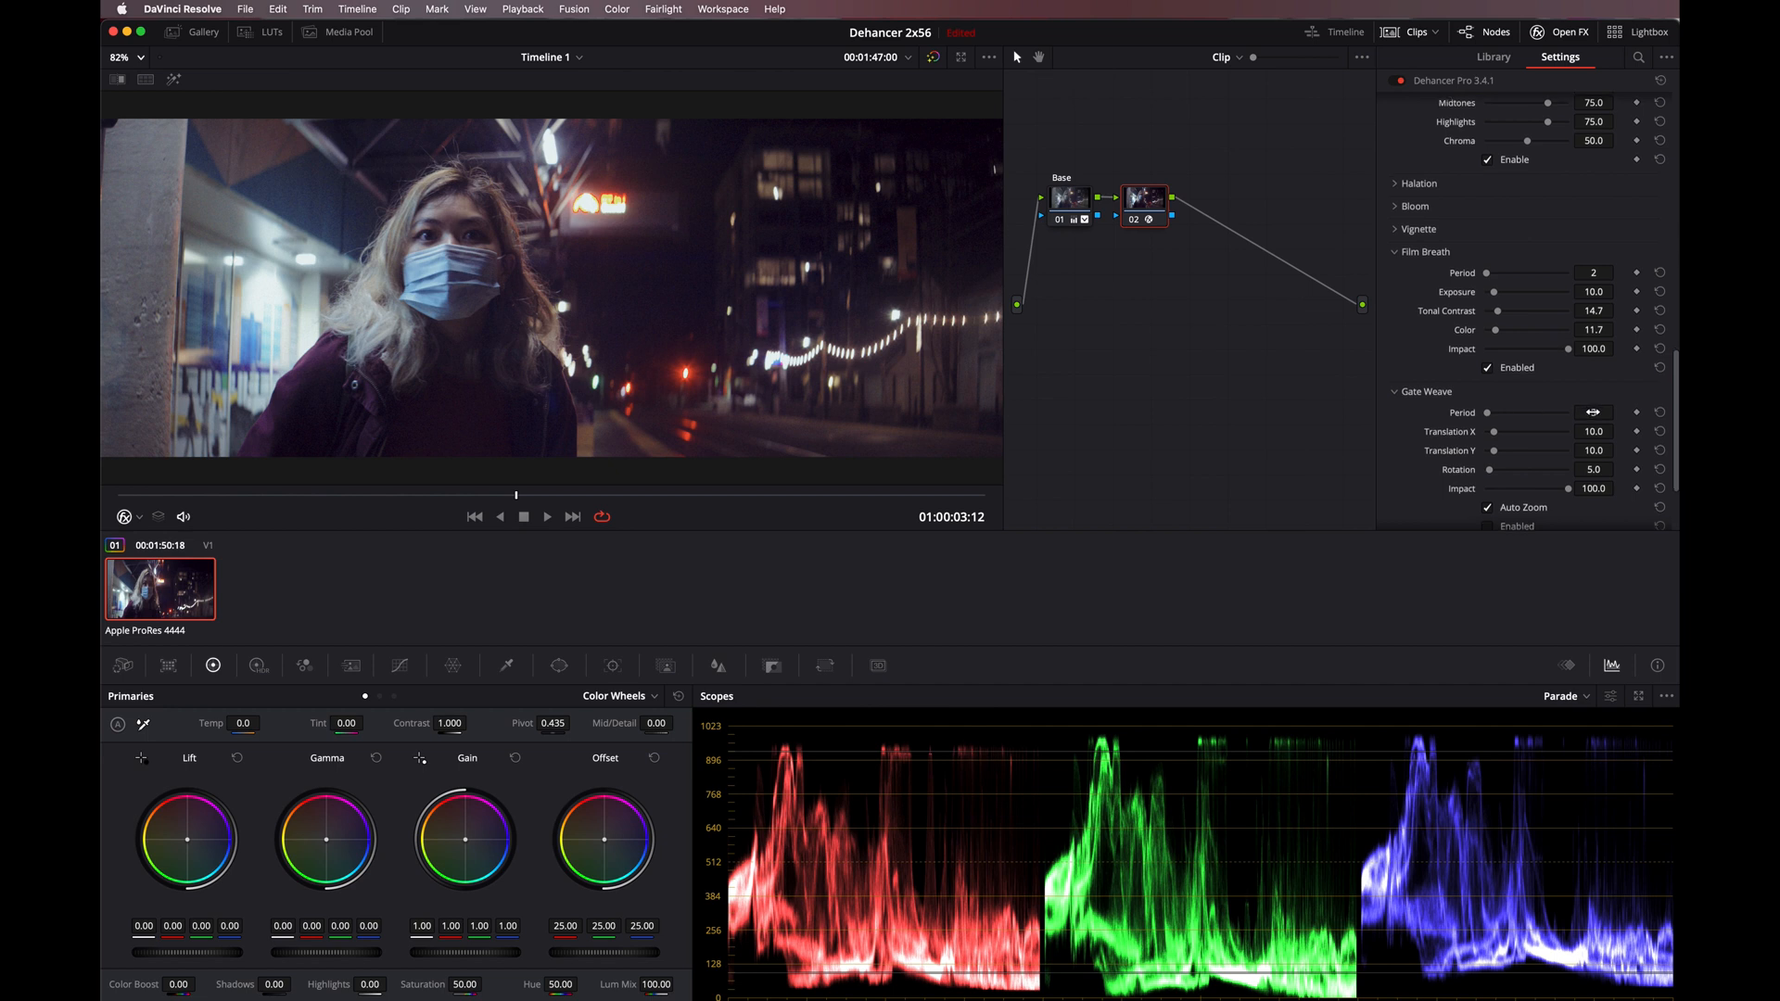
pyautogui.scroll(-1, 1593, 412)
pyautogui.scroll(1, 1593, 411)
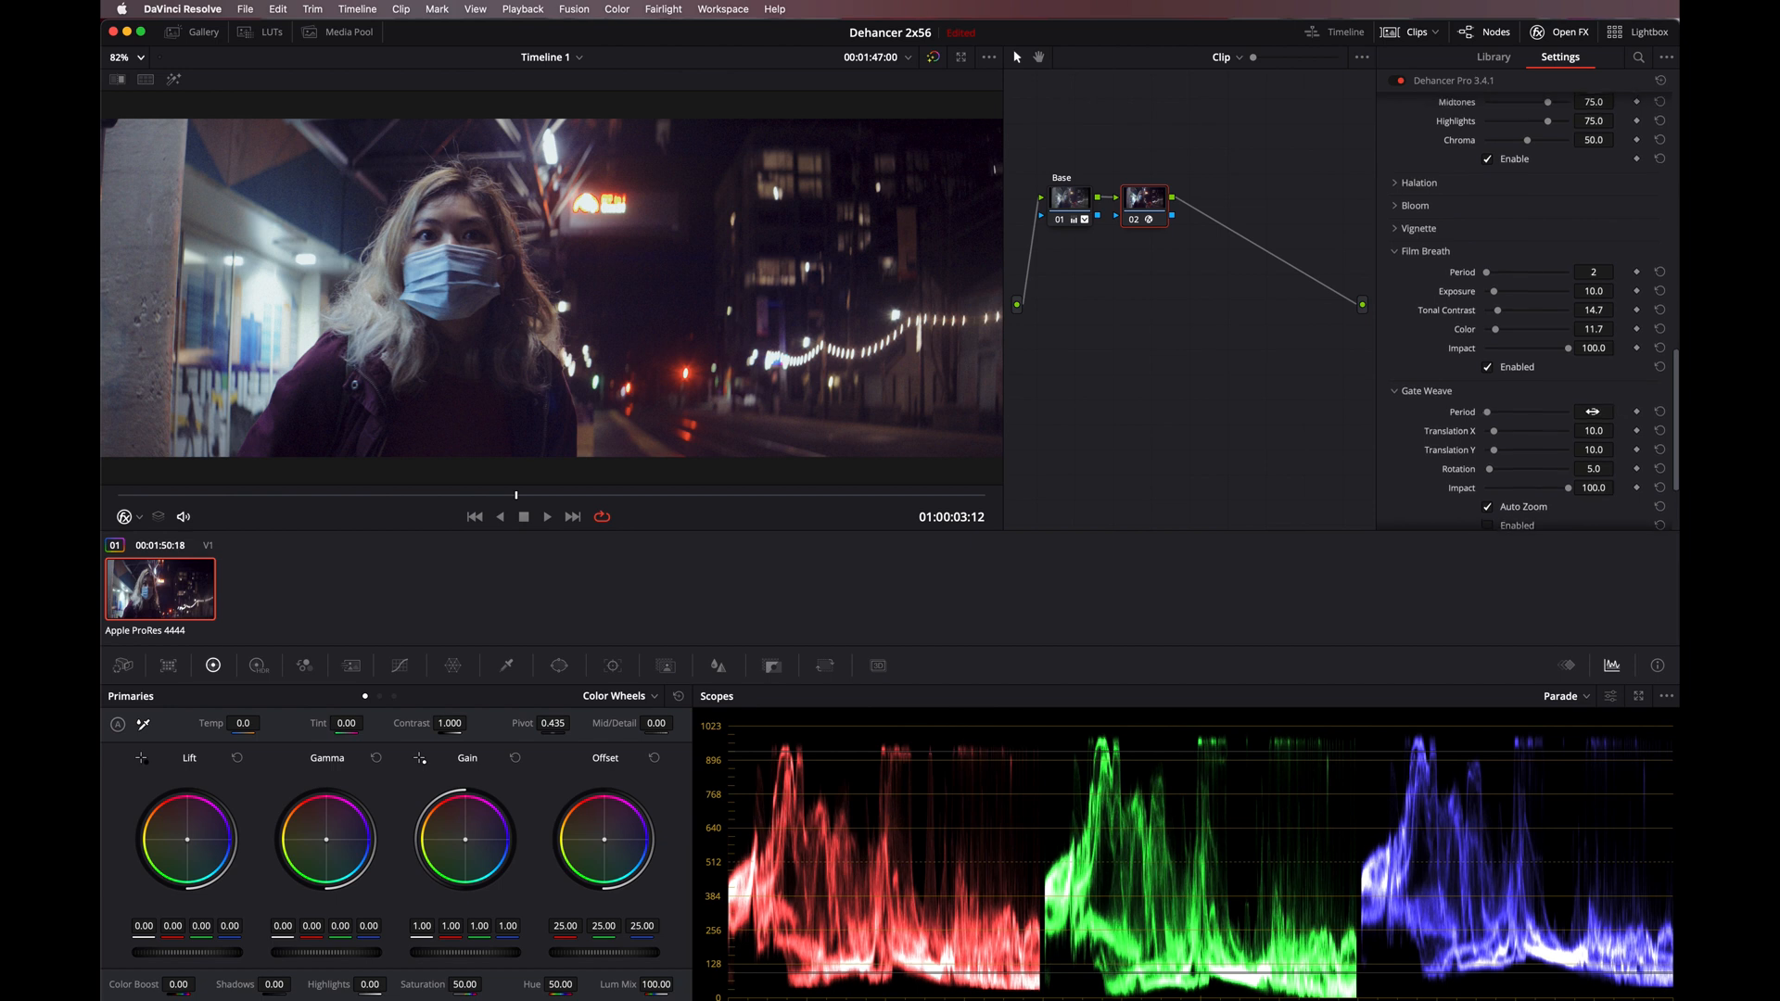